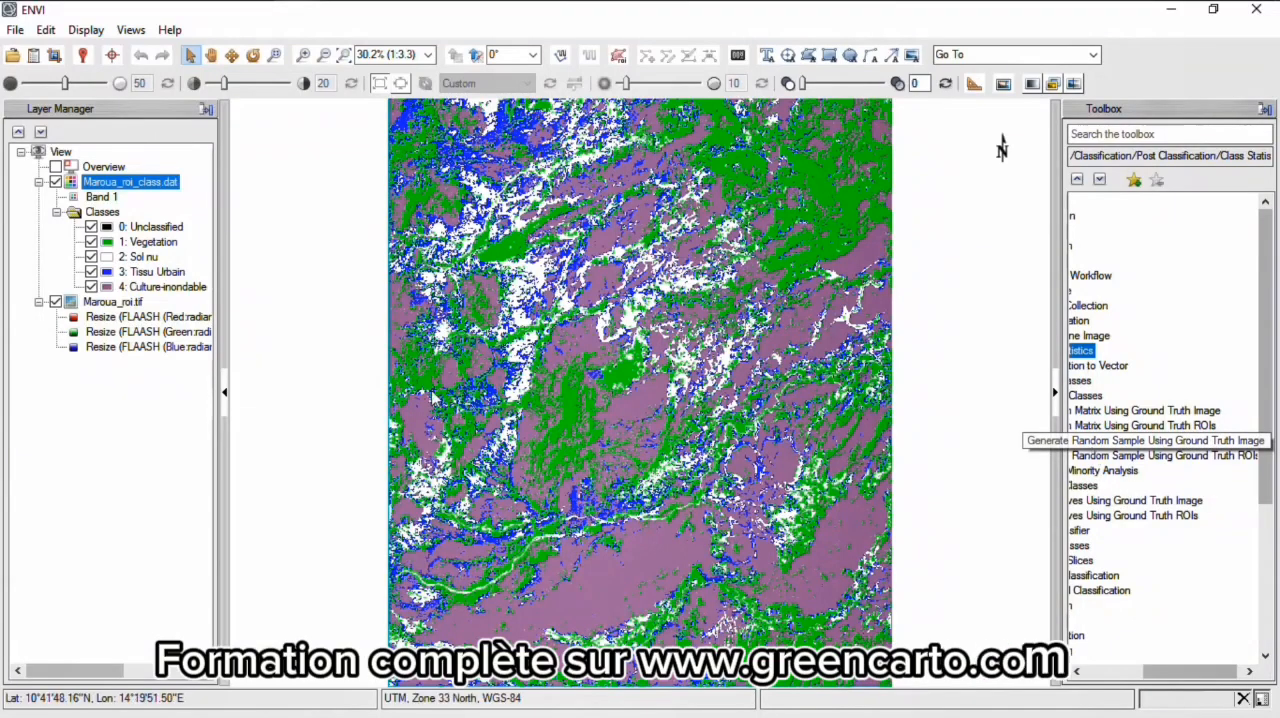
- Hide the Maroua_roi_class.dat layer and display Maroua_roi.tif with SWIR 1, Near Infrared (NIR) and Blue as its red, green and blue bands
{"action": "left_click", "coordinate": [55, 182]}
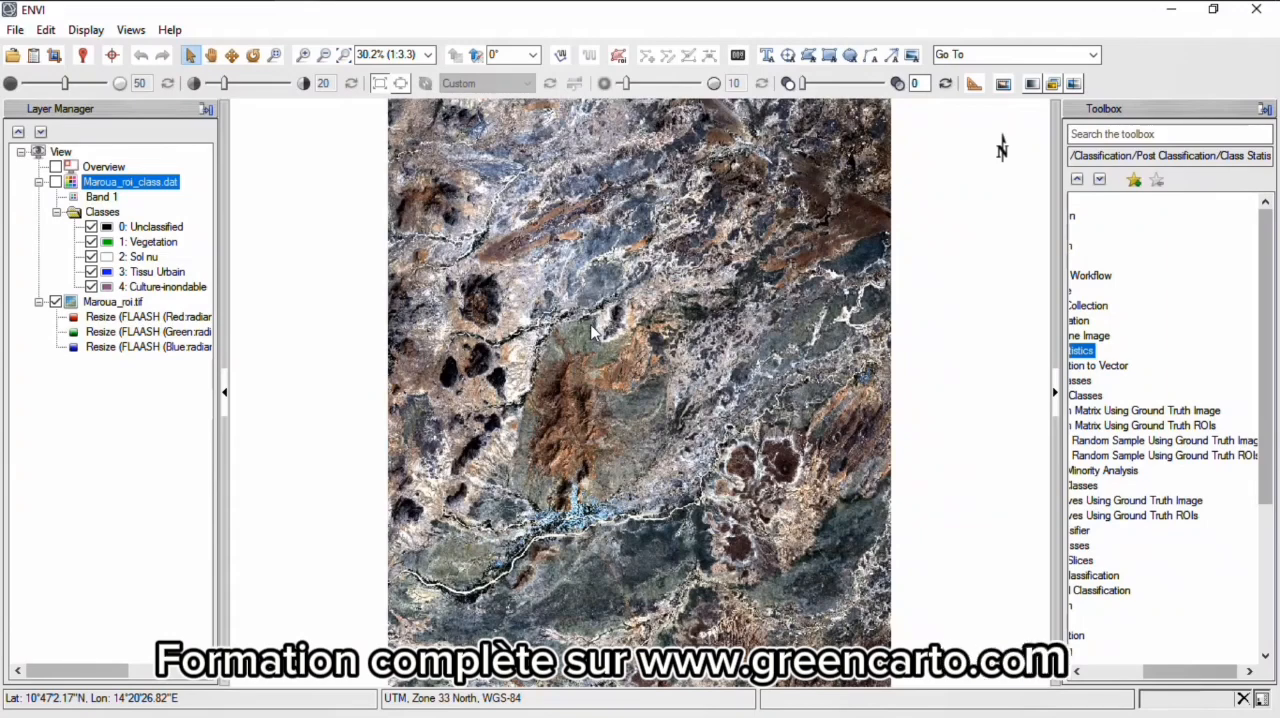
{"action": "left_click", "coordinate": [119, 303]}
{"action": "right_click", "coordinate": [119, 305]}
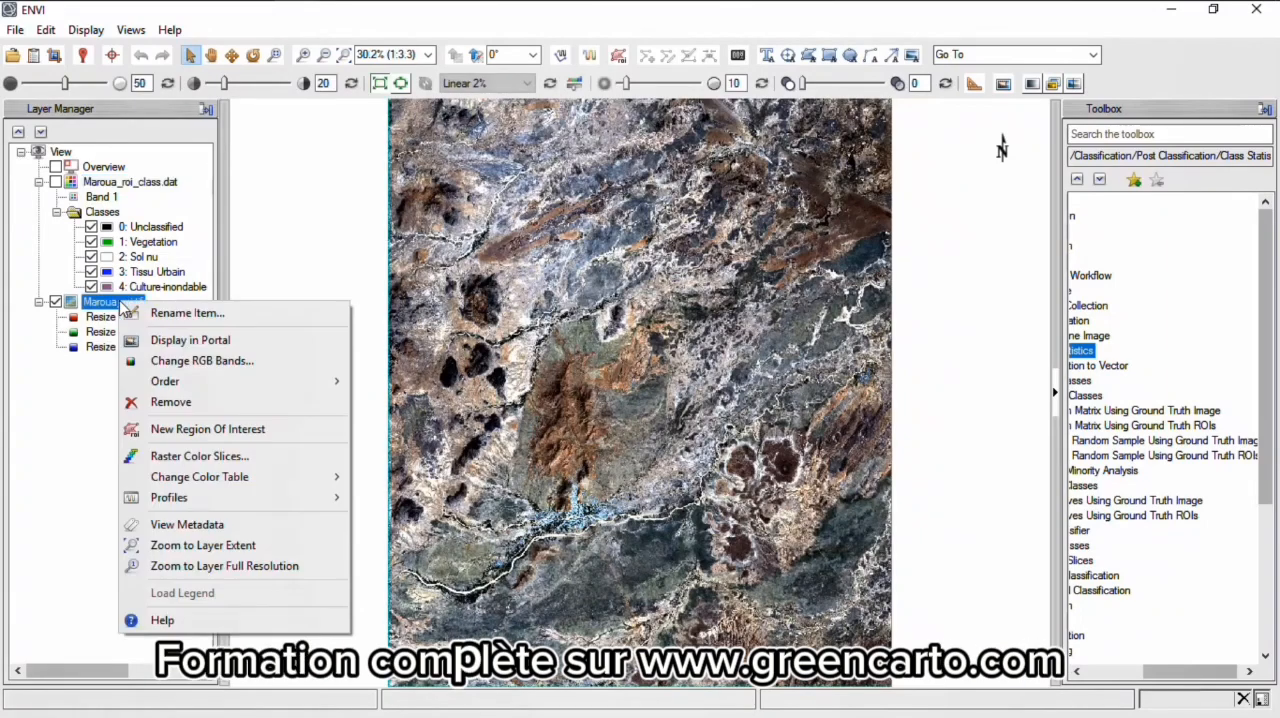
{"action": "left_click", "coordinate": [200, 361]}
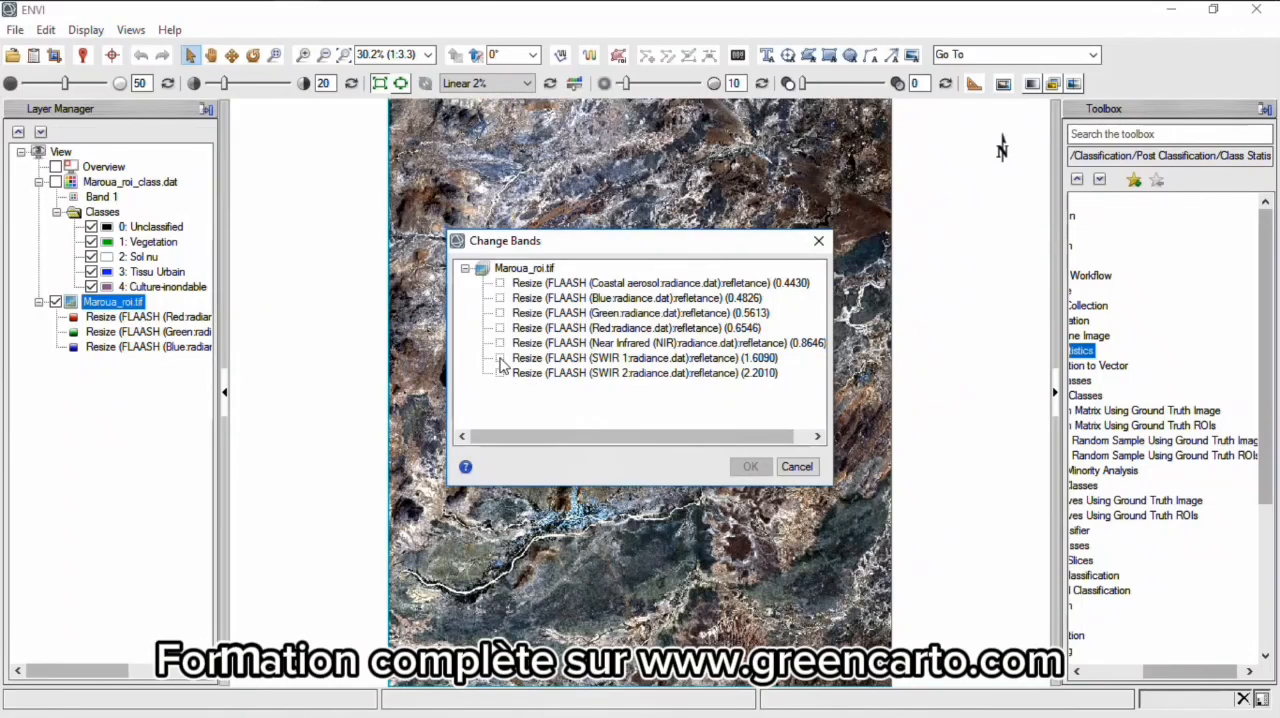
{"action": "left_click", "coordinate": [500, 358]}
{"action": "left_click", "coordinate": [500, 343]}
{"action": "left_click", "coordinate": [500, 298]}
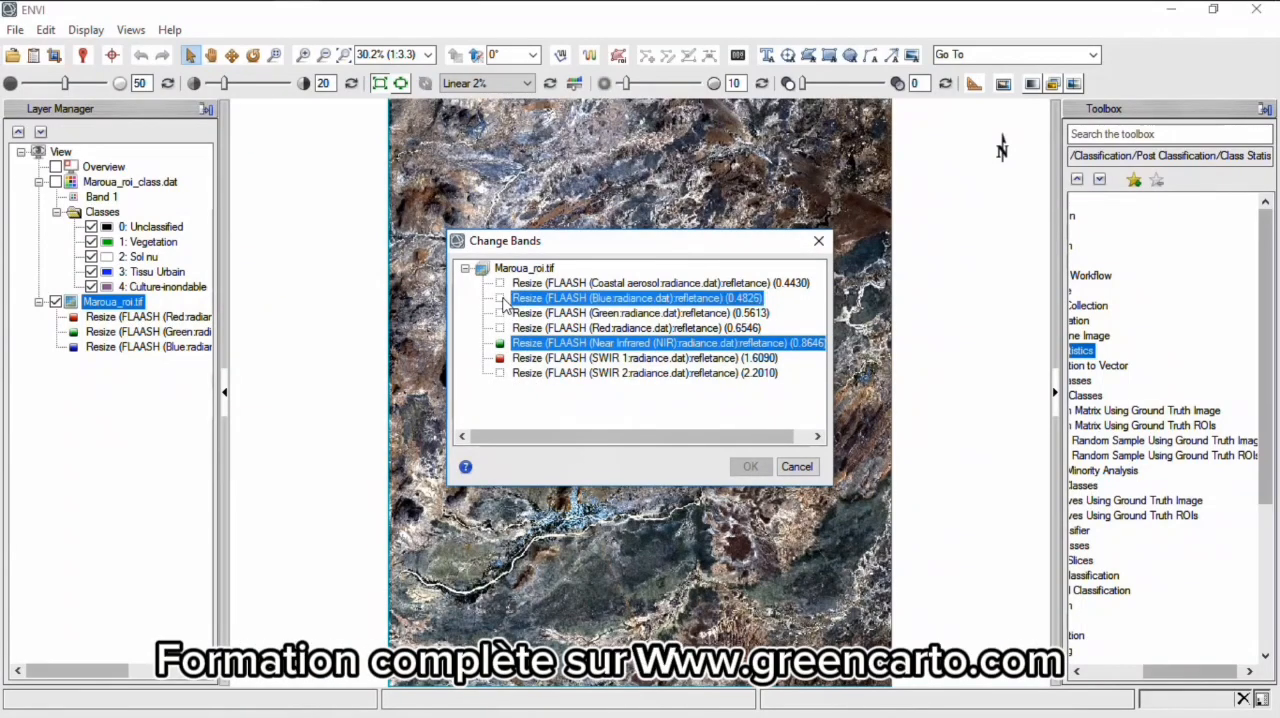
{"action": "left_click", "coordinate": [757, 468]}
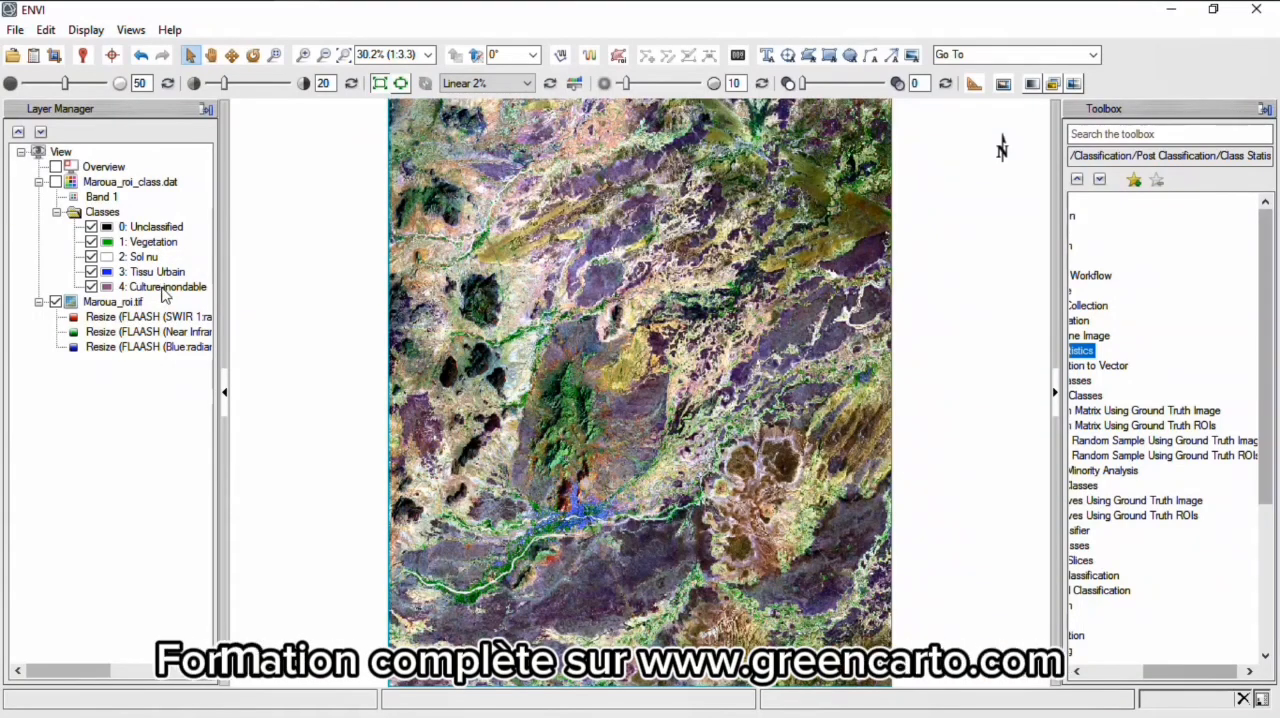
- Open the Region of Interest tool, create a new ROI on Maroua_roi.tif and name it Vegetation_roi
{"action": "left_click", "coordinate": [619, 60]}
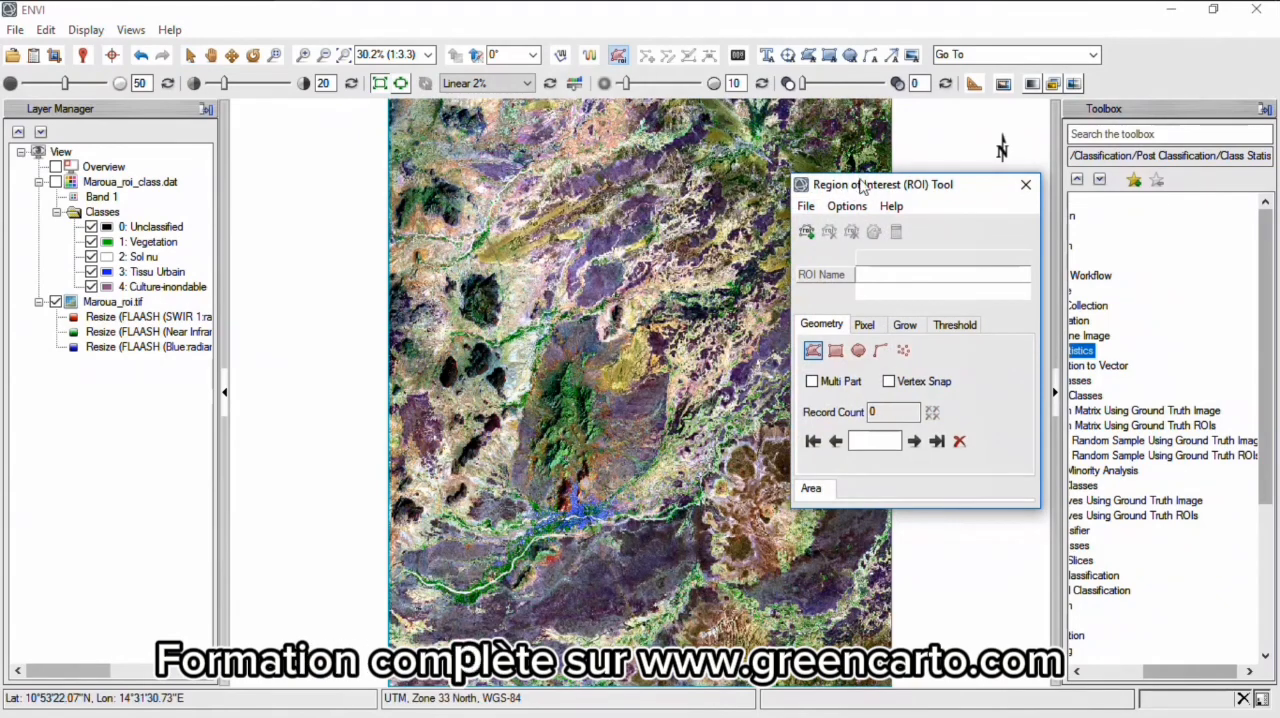
{"action": "mouse_move", "coordinate": [864, 192]}
{"action": "left_mouse_down"}
{"action": "mouse_move", "coordinate": [775, 199]}
{"action": "mouse_move", "coordinate": [876, 205]}
{"action": "left_mouse_up"}
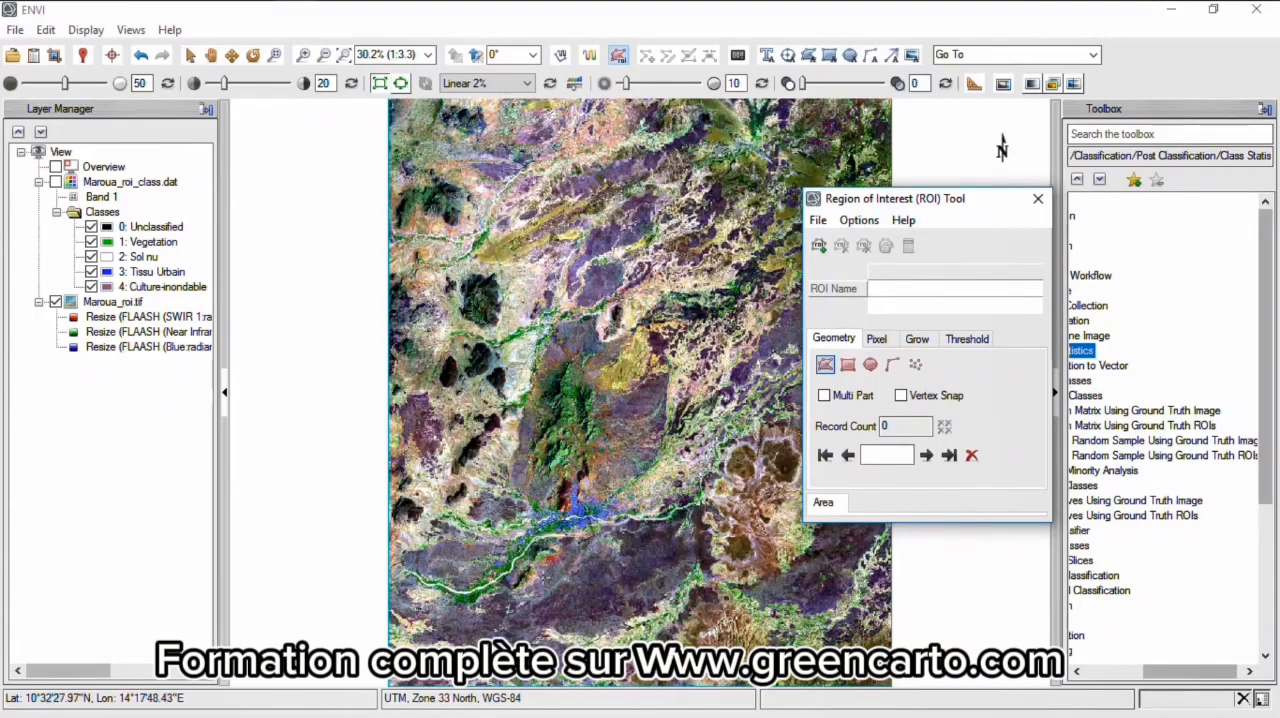
{"action": "scroll", "coordinate": [555, 446], "scroll_direction": "up", "scroll_amount": 8}
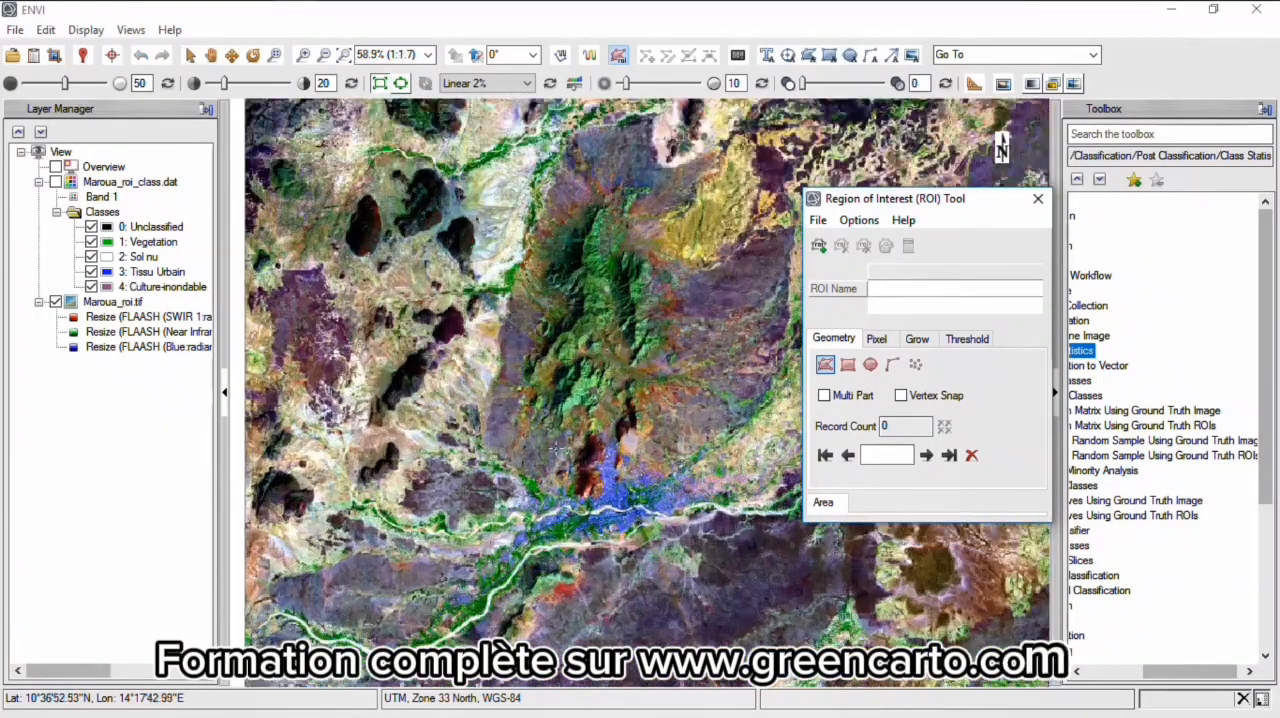
{"action": "scroll", "coordinate": [555, 446], "scroll_direction": "up", "scroll_amount": 6}
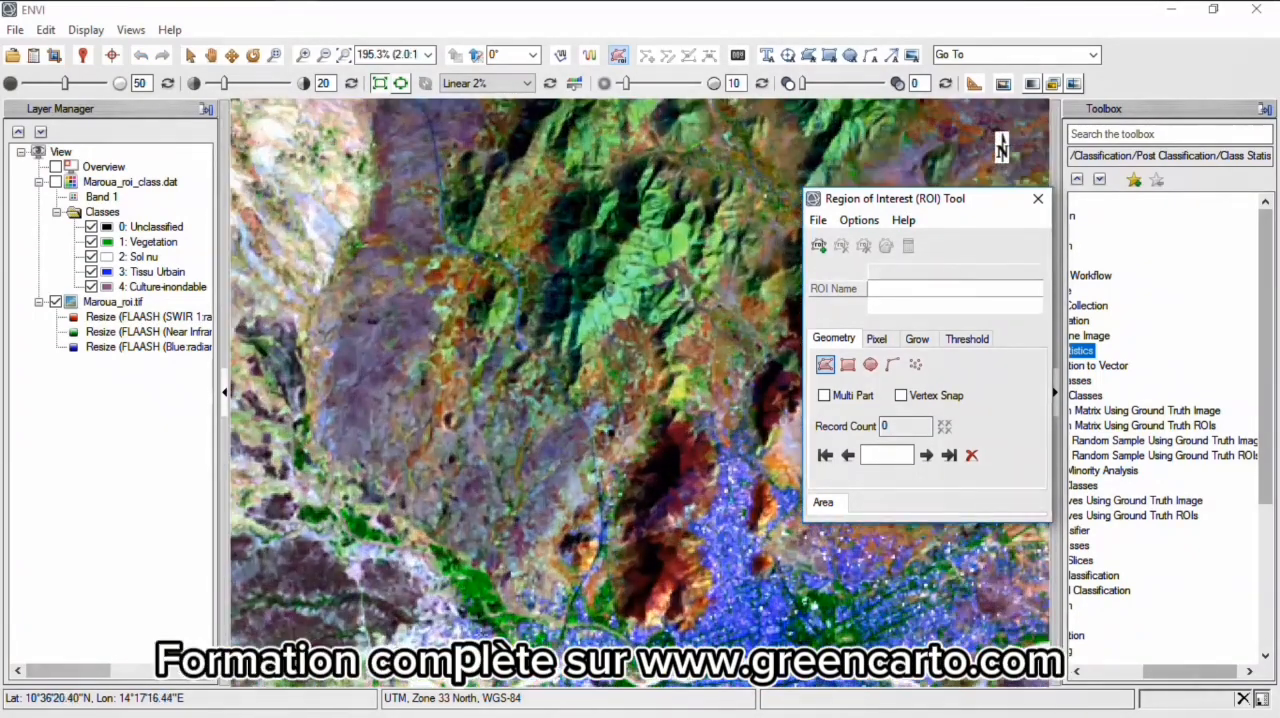
{"action": "scroll", "coordinate": [475, 562], "scroll_direction": "up", "scroll_amount": 3}
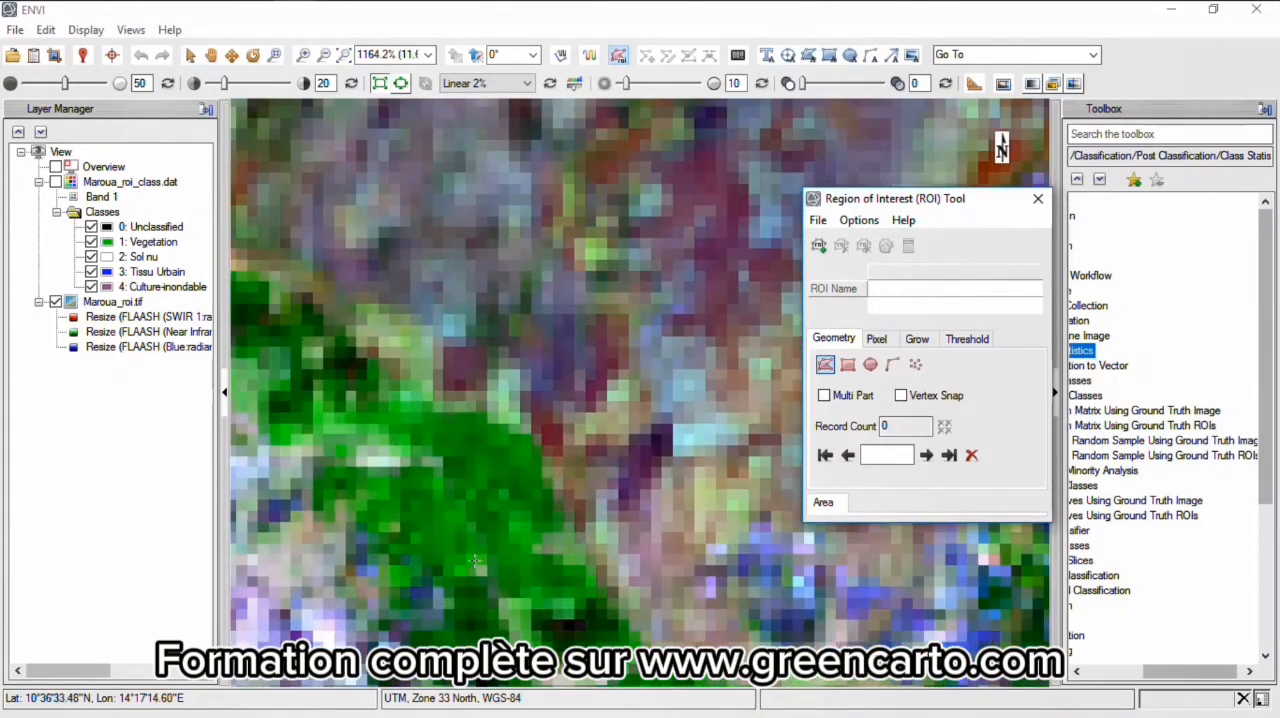
{"action": "left_click", "coordinate": [819, 247]}
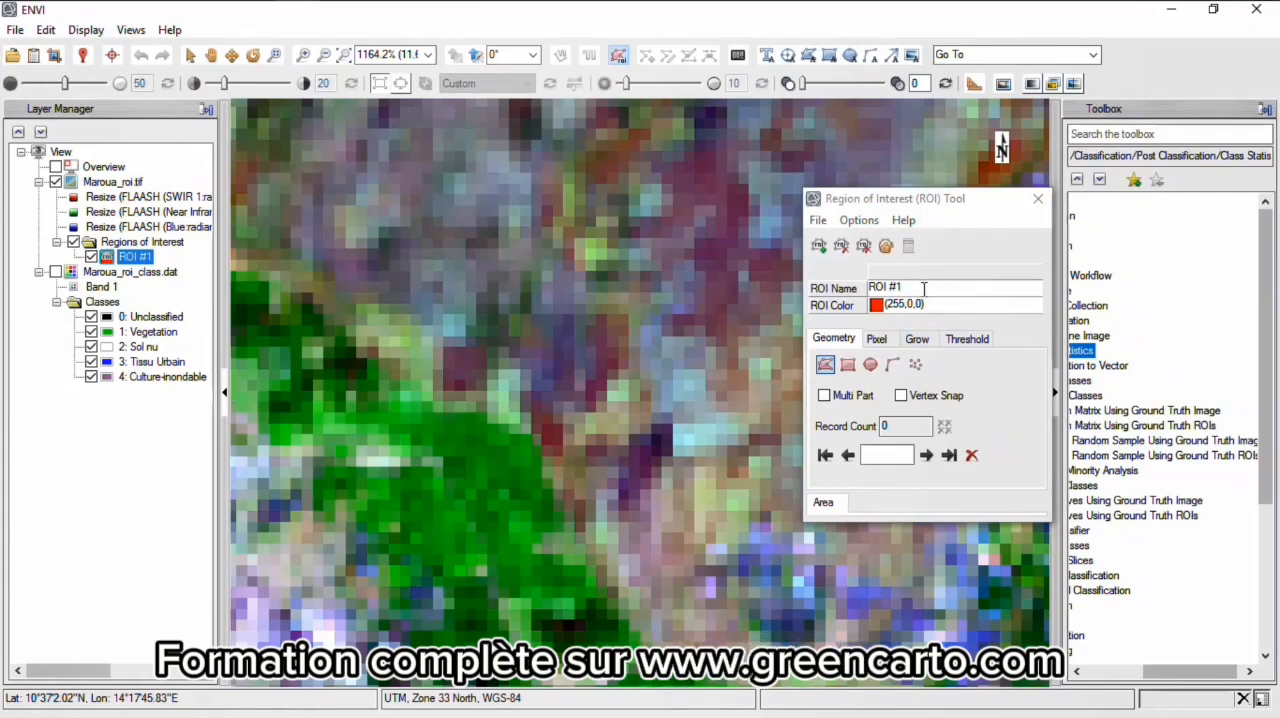
{"action": "left_click_drag", "start_coordinate": [929, 288], "coordinate": [865, 289]}
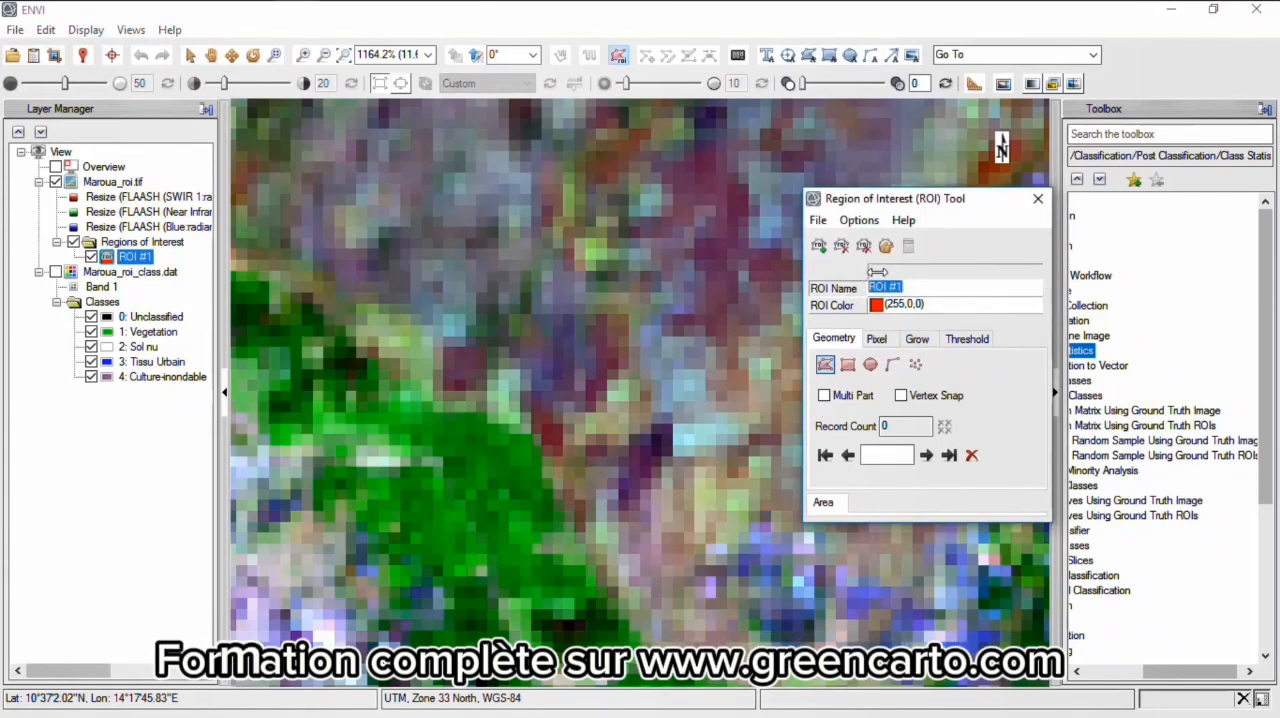
{"action": "type", "text": "Veg"}
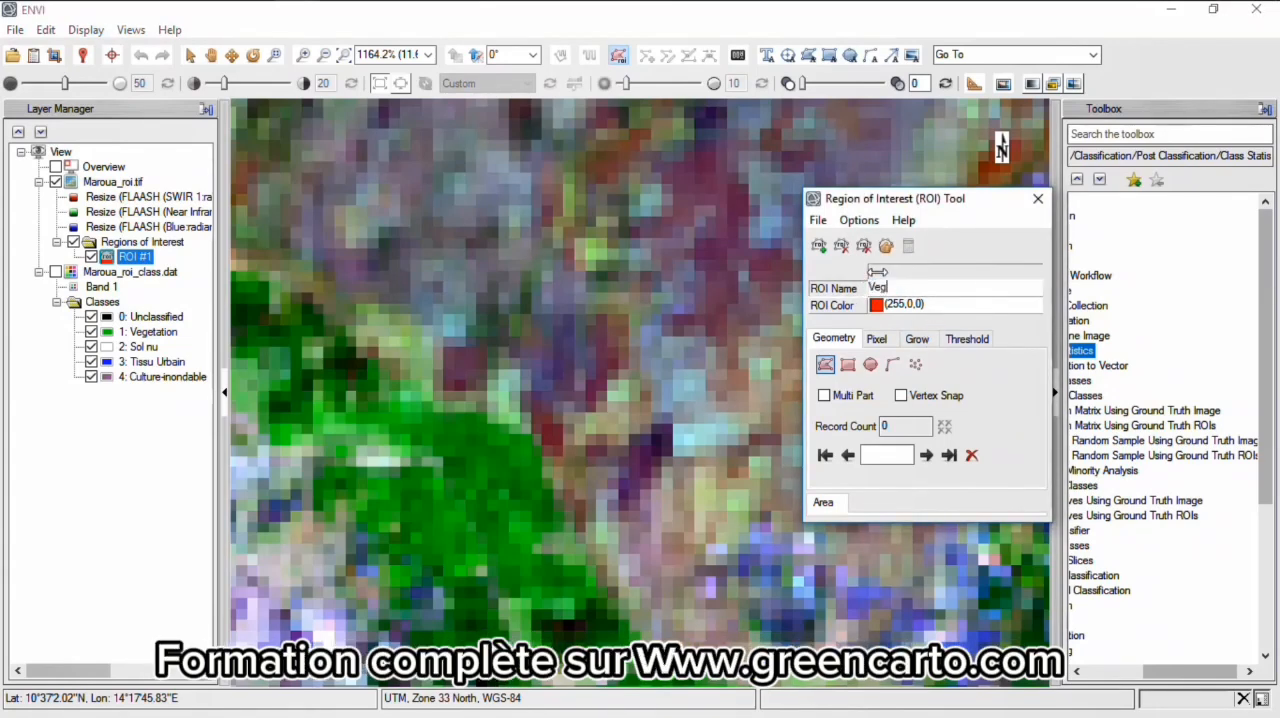
{"action": "type", "text": "etation"}
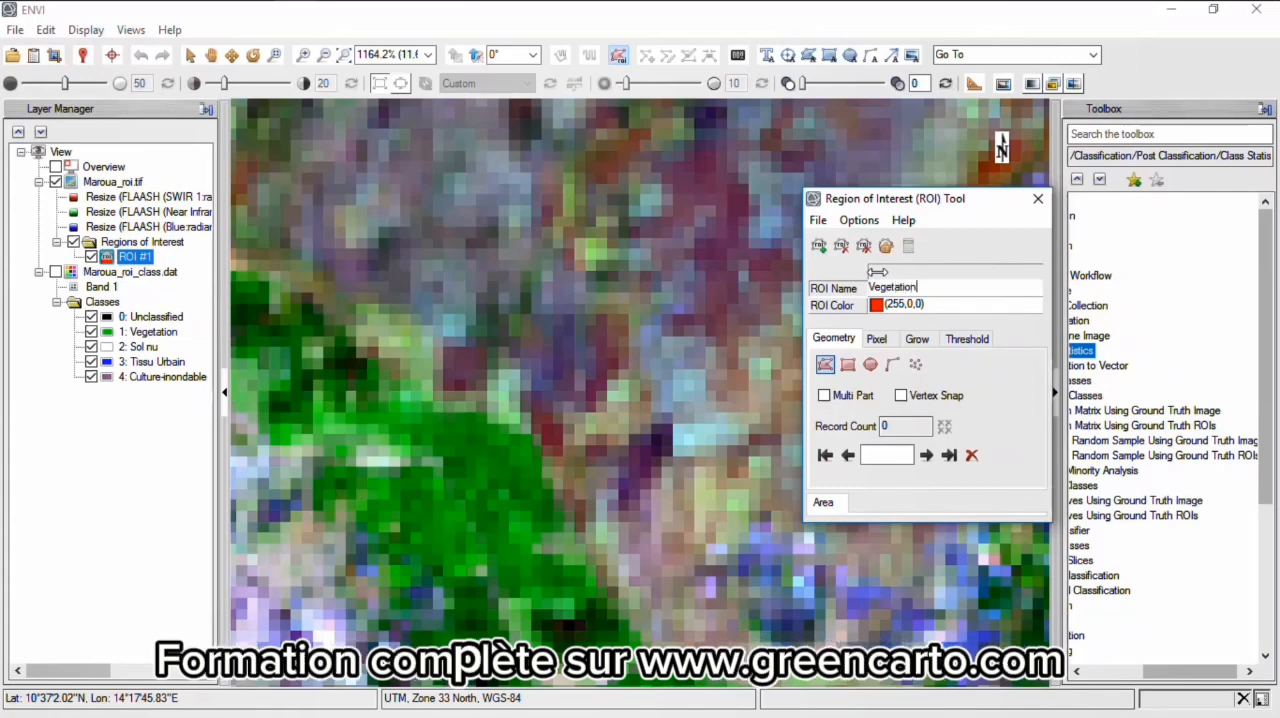
{"action": "type", "text": "_roi"}
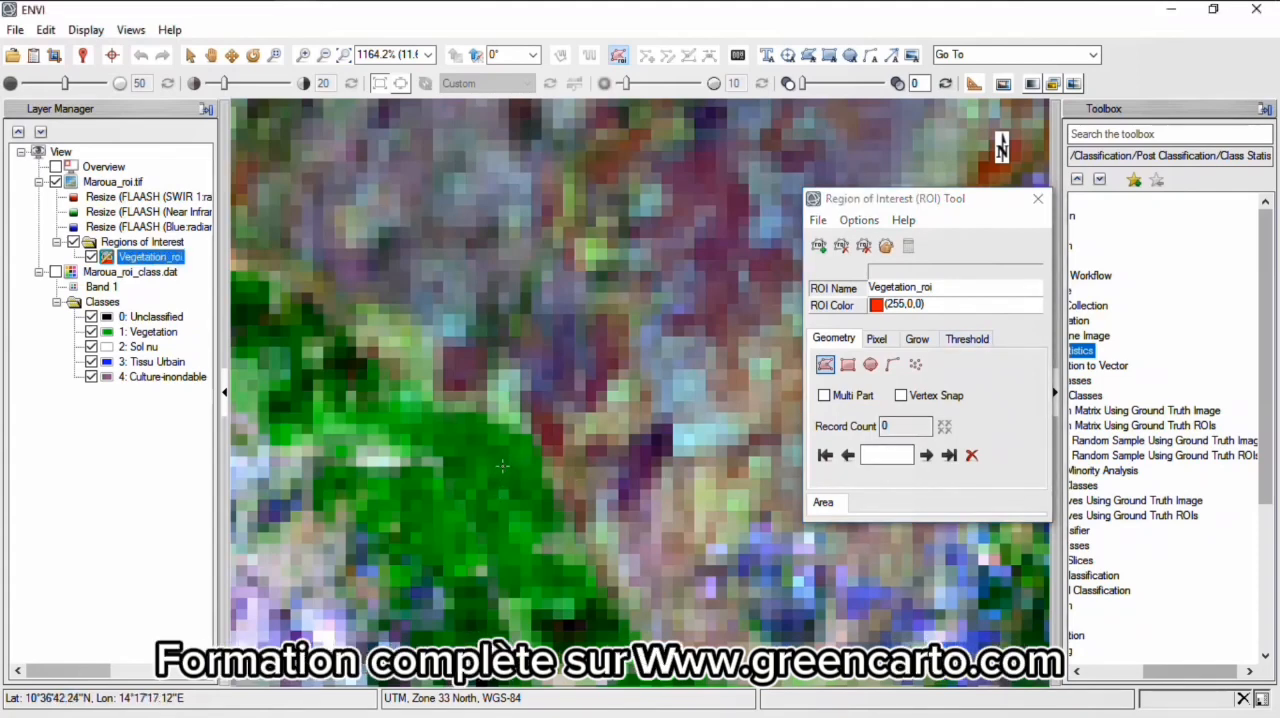
- Draw two Vegetation_roi polygons over the bright green vegetation strip northwest of the blue urban area
{"action": "left_click", "coordinate": [451, 443]}
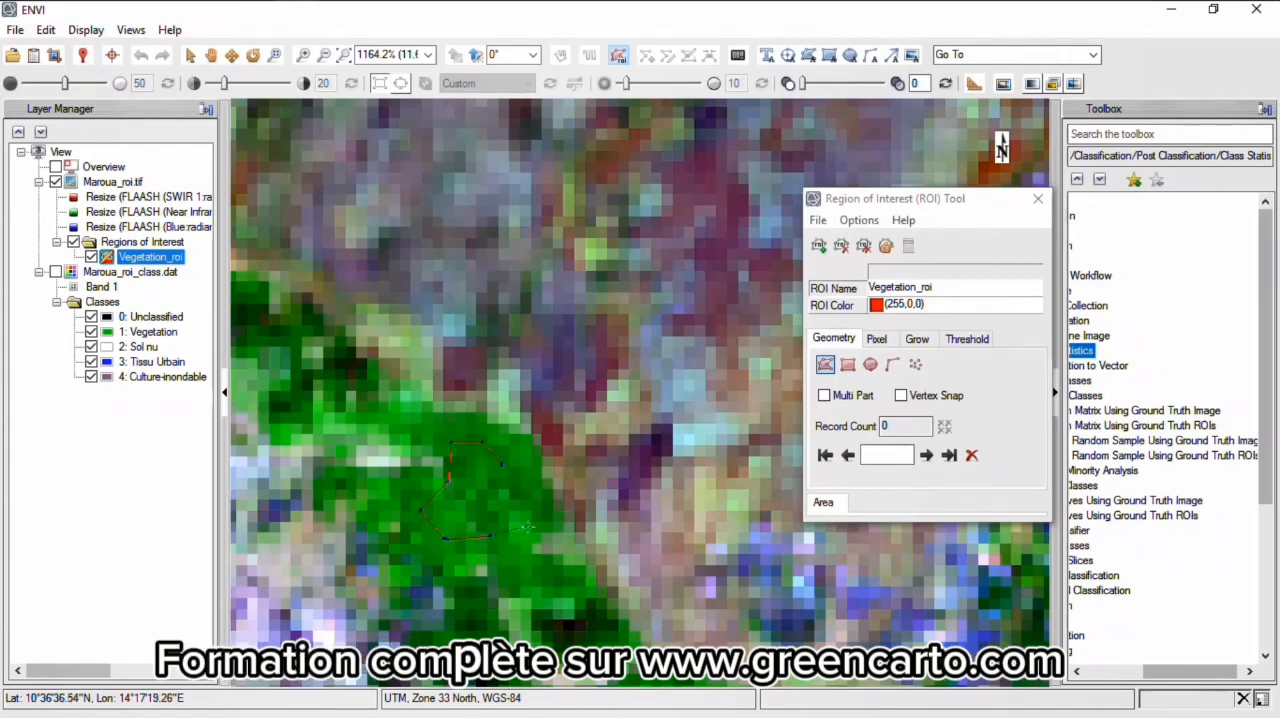
{"action": "left_click", "coordinate": [523, 476]}
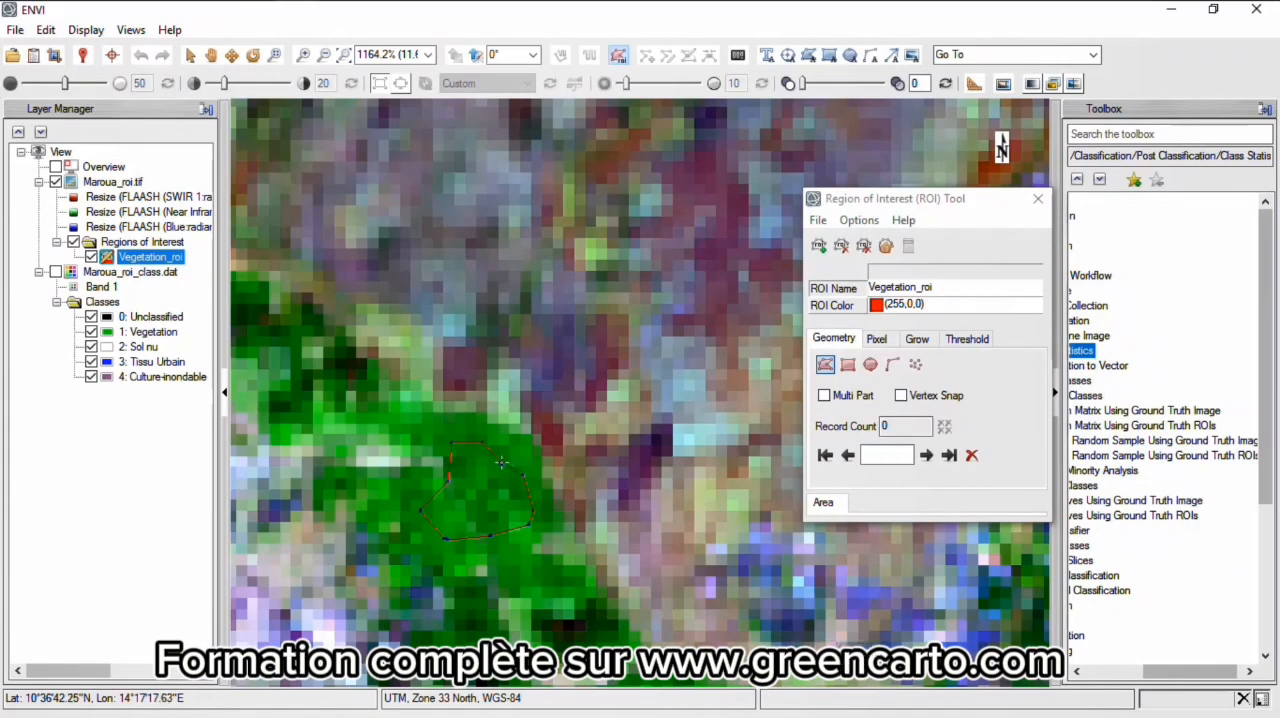
{"action": "double_click", "coordinate": [503, 469]}
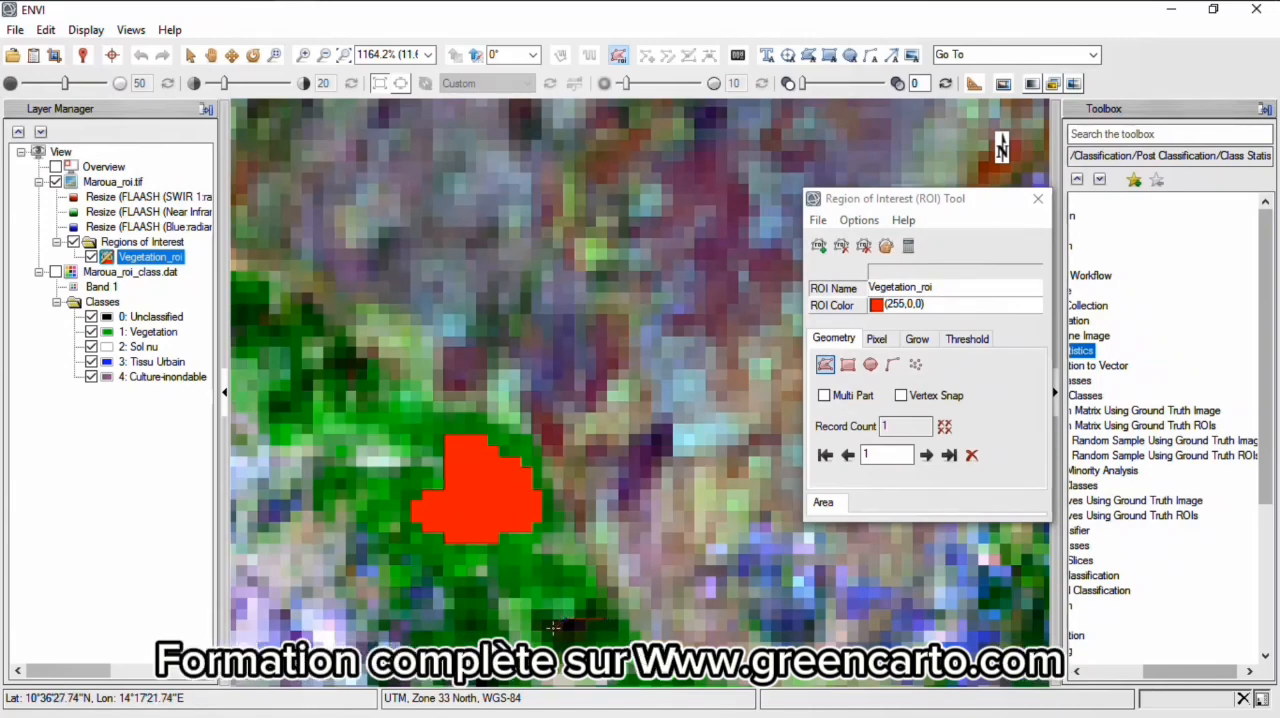
{"action": "double_click", "coordinate": [604, 620]}
- Draw a Vegetation_roi polygon over the dark green slope of the mountain north of the urban area
{"action": "scroll", "coordinate": [604, 392], "scroll_direction": "down", "scroll_amount": 5}
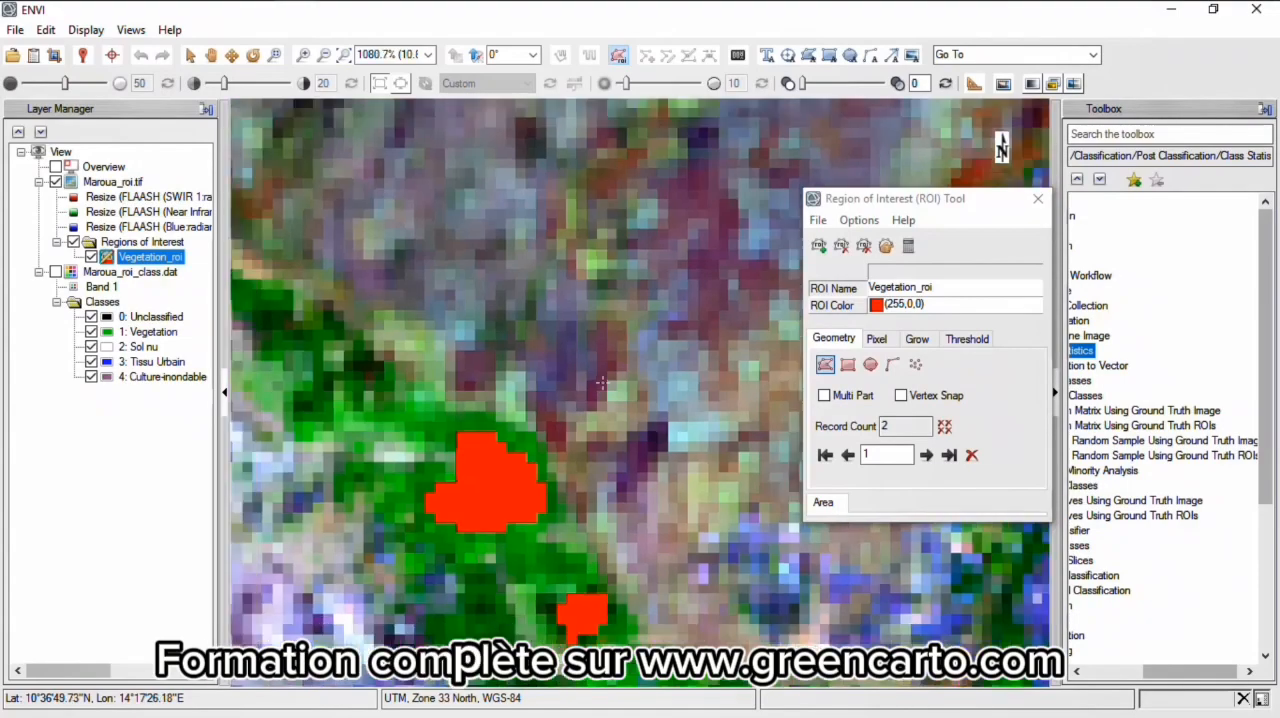
{"action": "scroll", "coordinate": [603, 387], "scroll_direction": "down", "scroll_amount": 4}
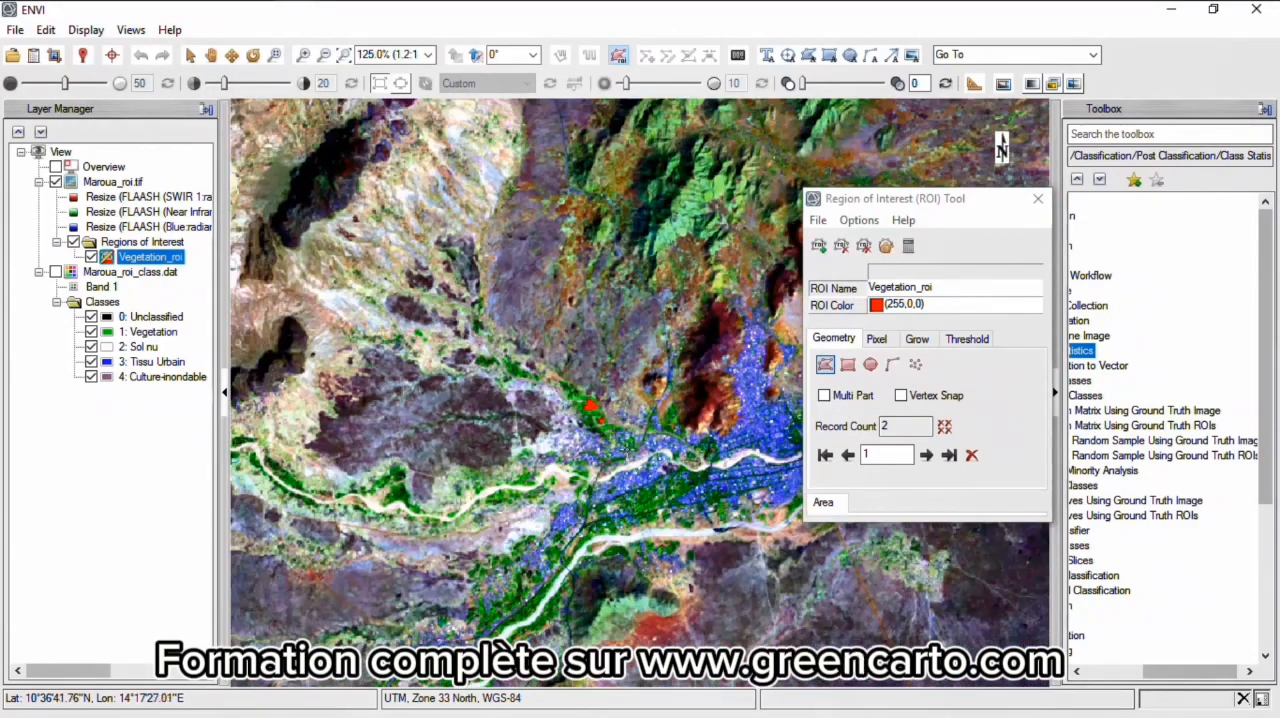
{"action": "scroll", "coordinate": [636, 251], "scroll_direction": "down", "scroll_amount": 2}
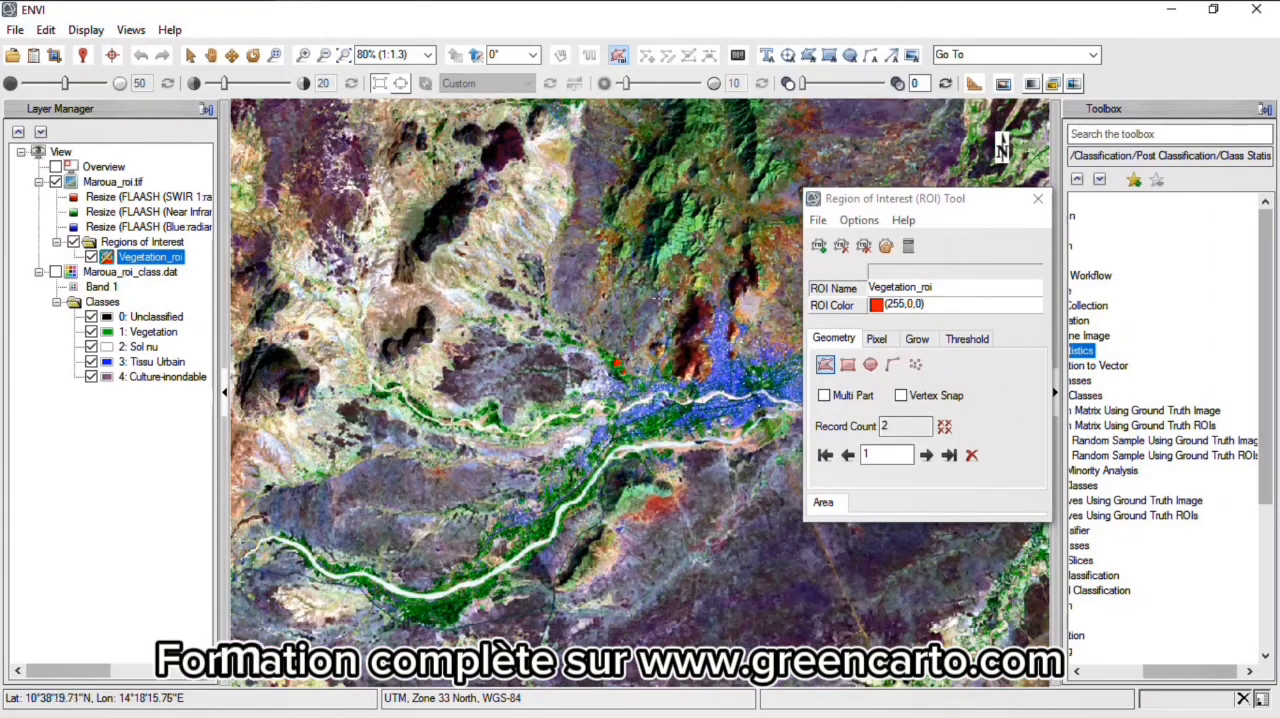
{"action": "scroll", "coordinate": [655, 178], "scroll_direction": "up", "scroll_amount": 4}
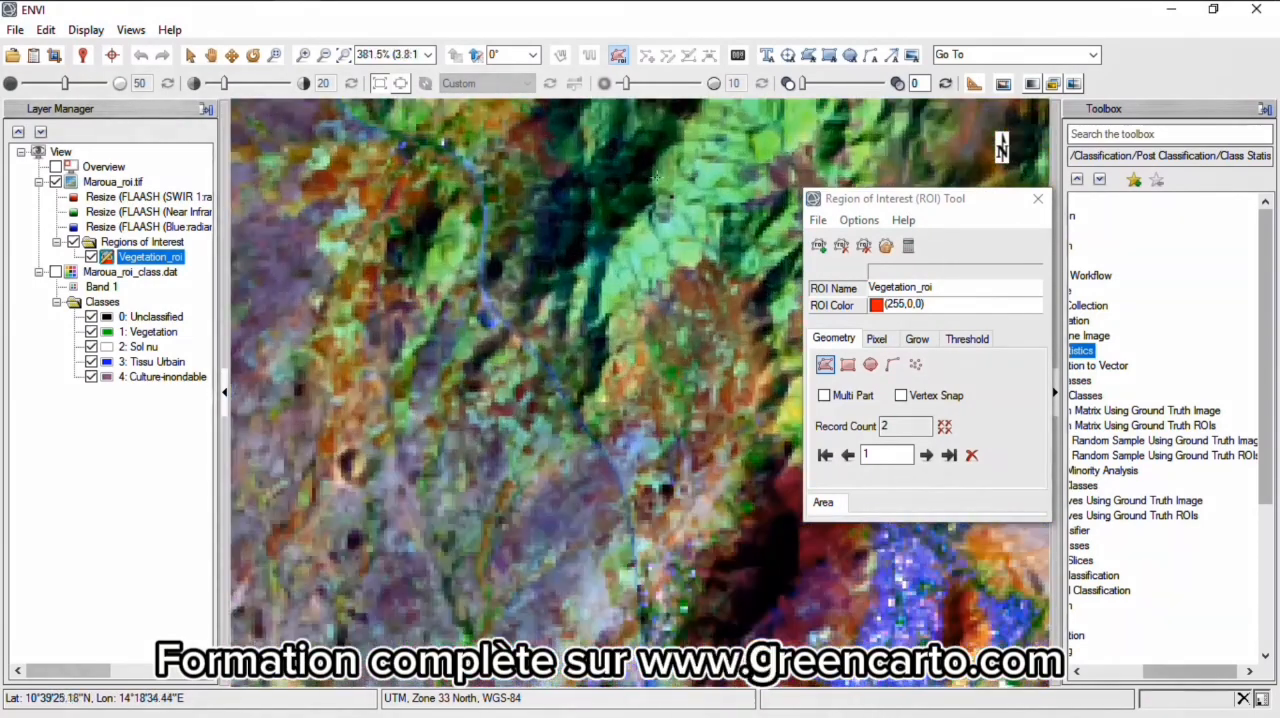
{"action": "scroll", "coordinate": [655, 178], "scroll_direction": "up", "scroll_amount": 2}
{"action": "left_click", "coordinate": [654, 152]}
{"action": "left_click", "coordinate": [592, 153]}
{"action": "left_click", "coordinate": [562, 198]}
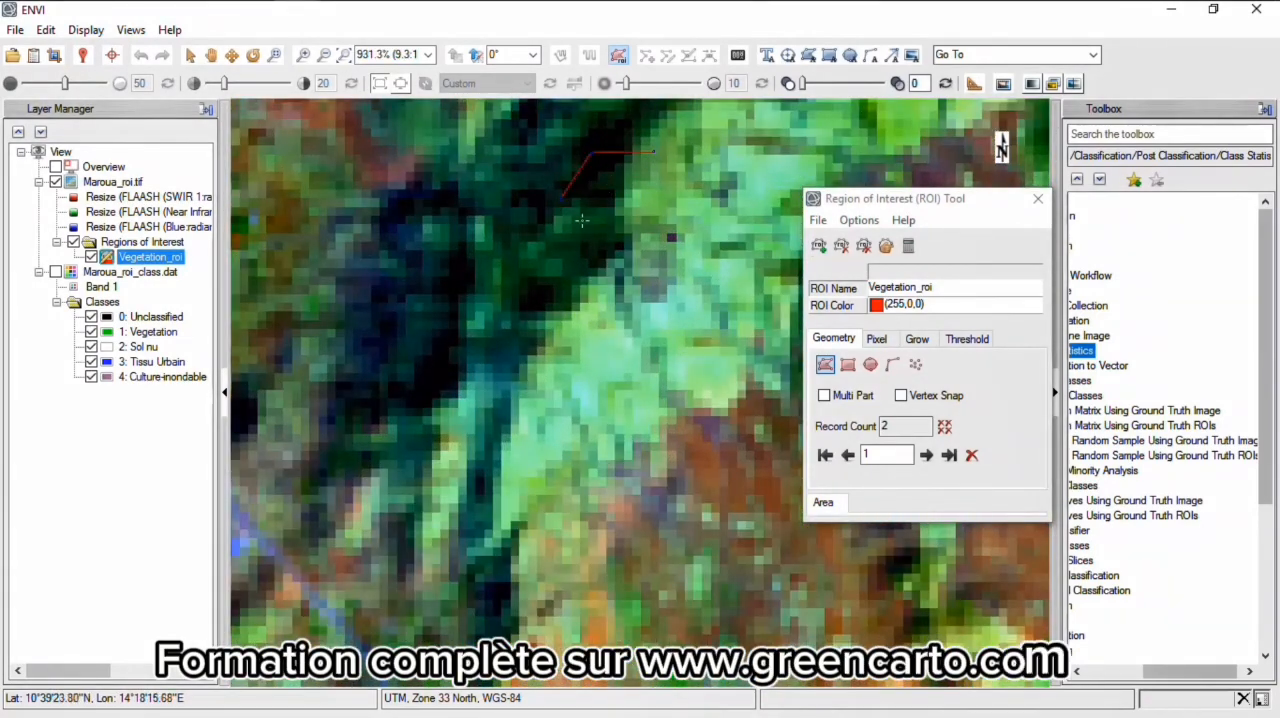
{"action": "double_click", "coordinate": [652, 153]}
- Draw another Vegetation_roi polygon over the dense green area just west of the white riverbed
{"action": "scroll", "coordinate": [652, 153], "scroll_direction": "down", "scroll_amount": 9}
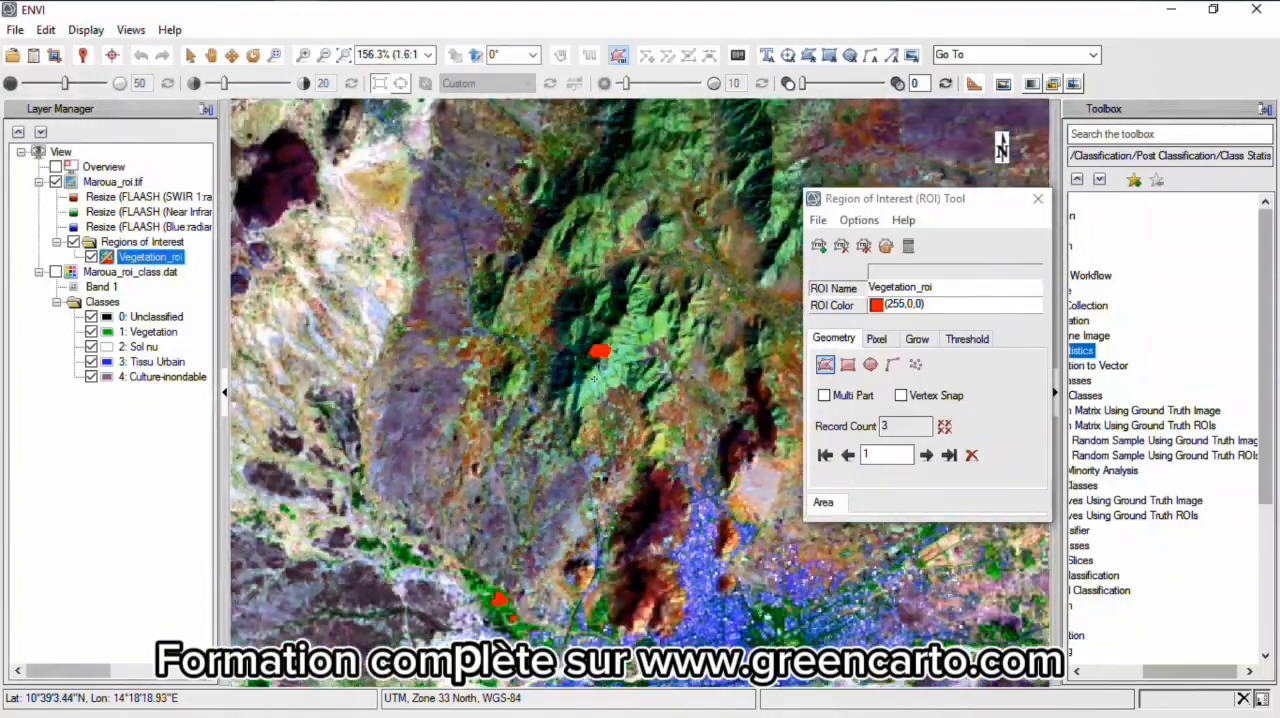
{"action": "scroll", "coordinate": [591, 388], "scroll_direction": "up", "scroll_amount": 2}
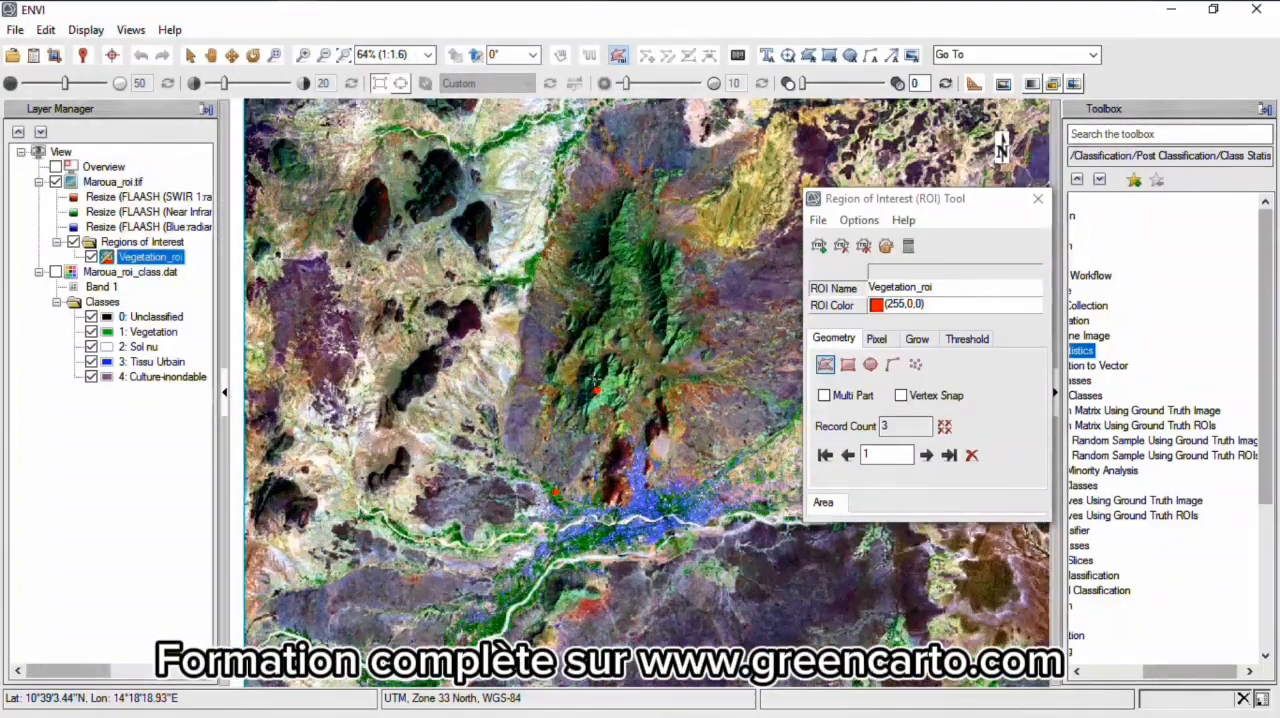
{"action": "scroll", "coordinate": [597, 390], "scroll_direction": "up", "scroll_amount": 4}
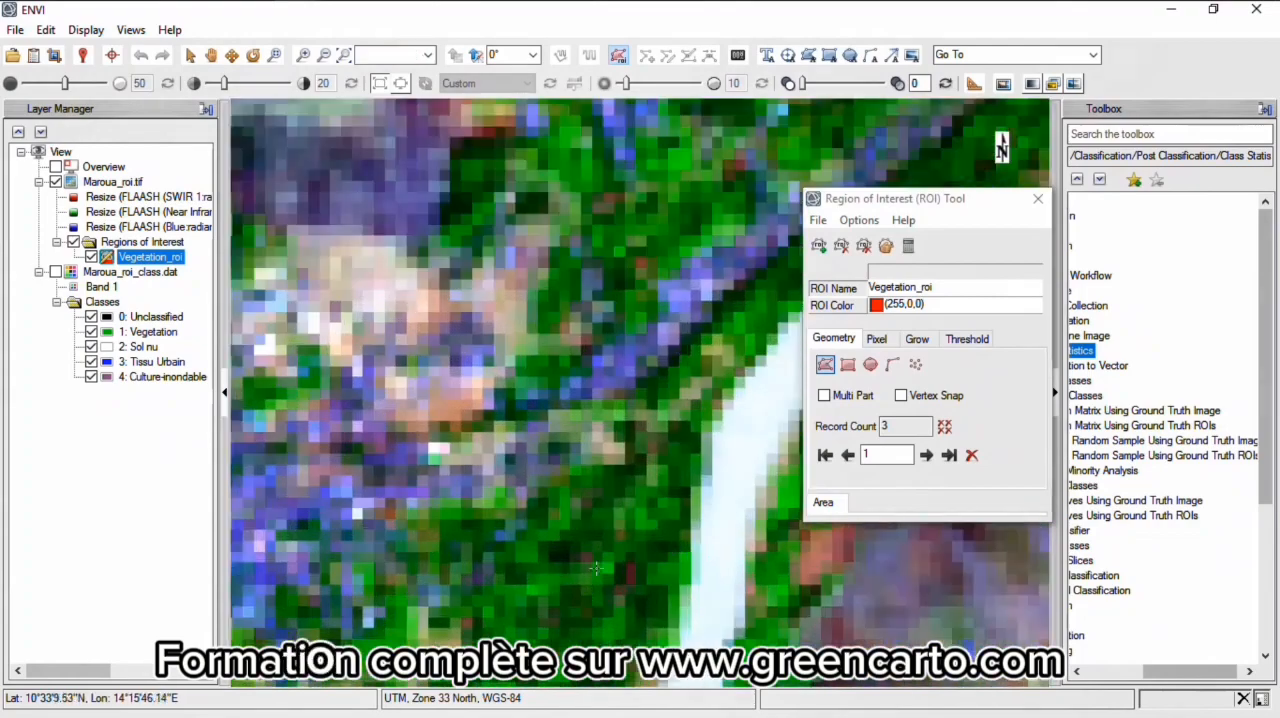
{"action": "scroll", "coordinate": [596, 568], "scroll_direction": "up", "scroll_amount": 1}
{"action": "left_click", "coordinate": [499, 572]}
{"action": "left_click", "coordinate": [581, 624]}
{"action": "left_click", "coordinate": [625, 603]}
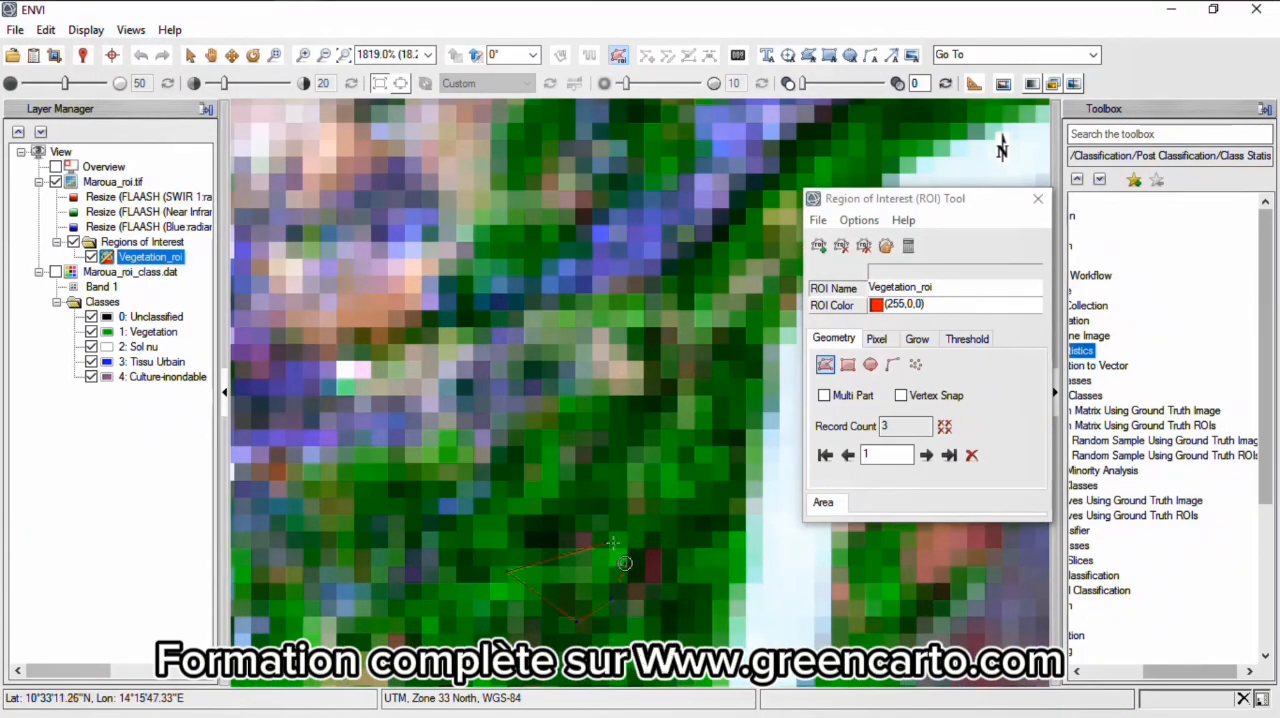
{"action": "double_click", "coordinate": [614, 544]}
- Create a second region of interest and name it sol_nu_roi
{"action": "scroll", "coordinate": [614, 544], "scroll_direction": "down", "scroll_amount": 4}
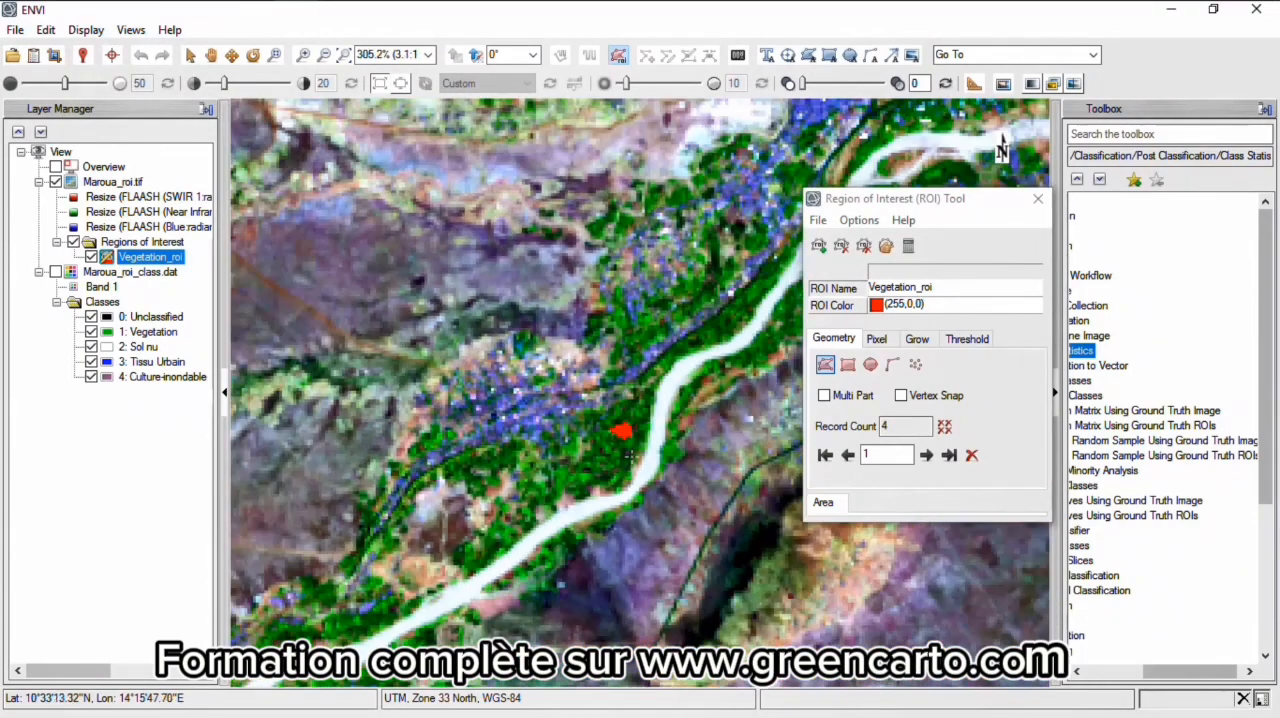
{"action": "scroll", "coordinate": [682, 421], "scroll_direction": "down", "scroll_amount": 2}
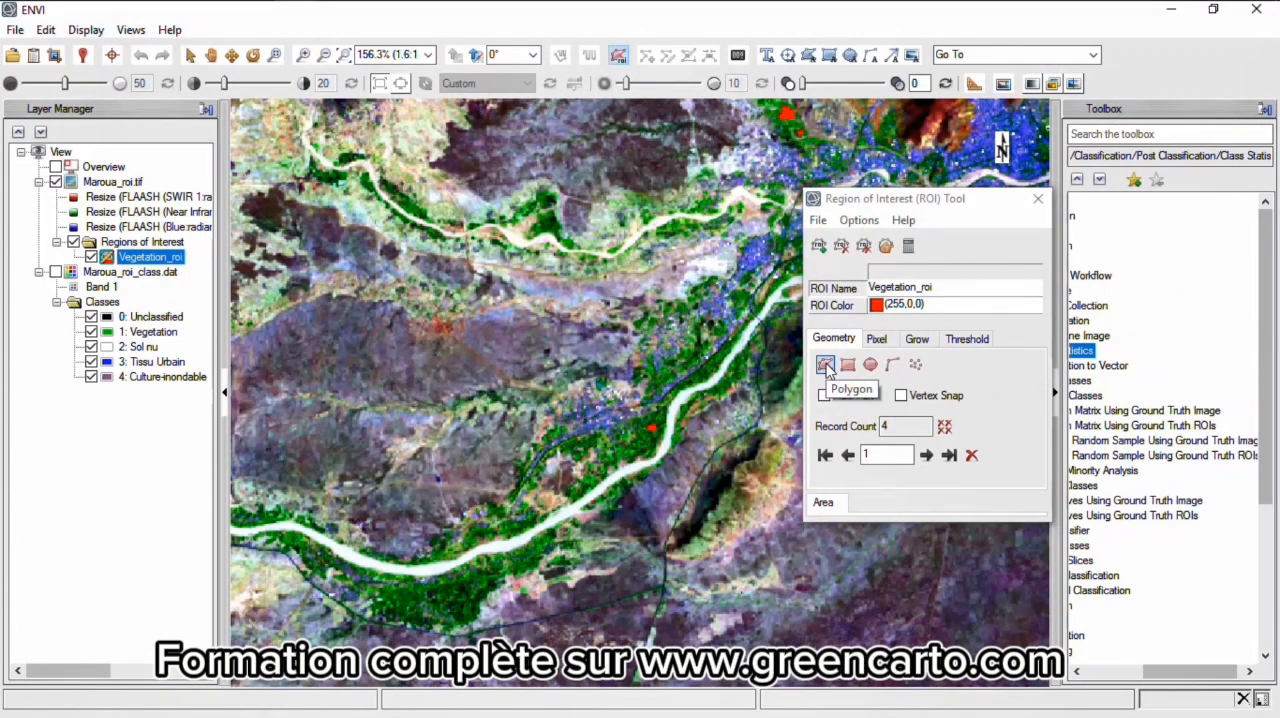
{"action": "left_click", "coordinate": [819, 247]}
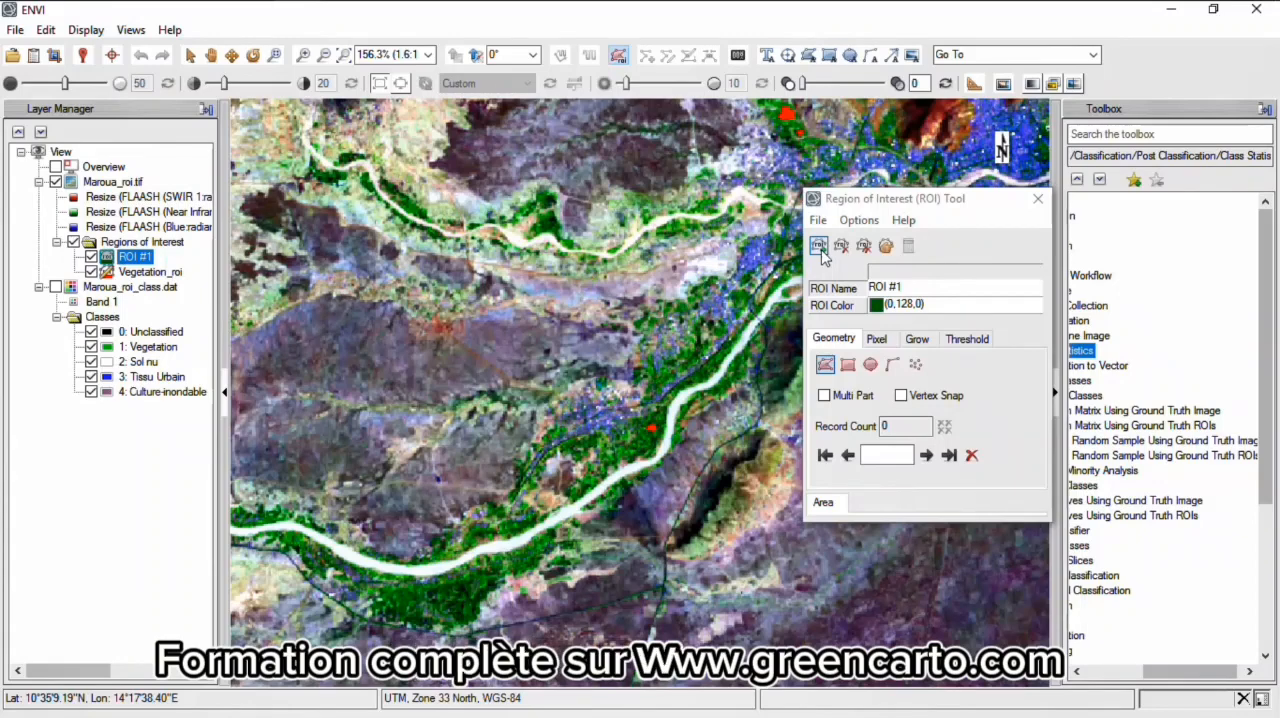
{"action": "left_click_drag", "start_coordinate": [919, 289], "coordinate": [870, 287]}
{"action": "type", "text": "sol_n"}
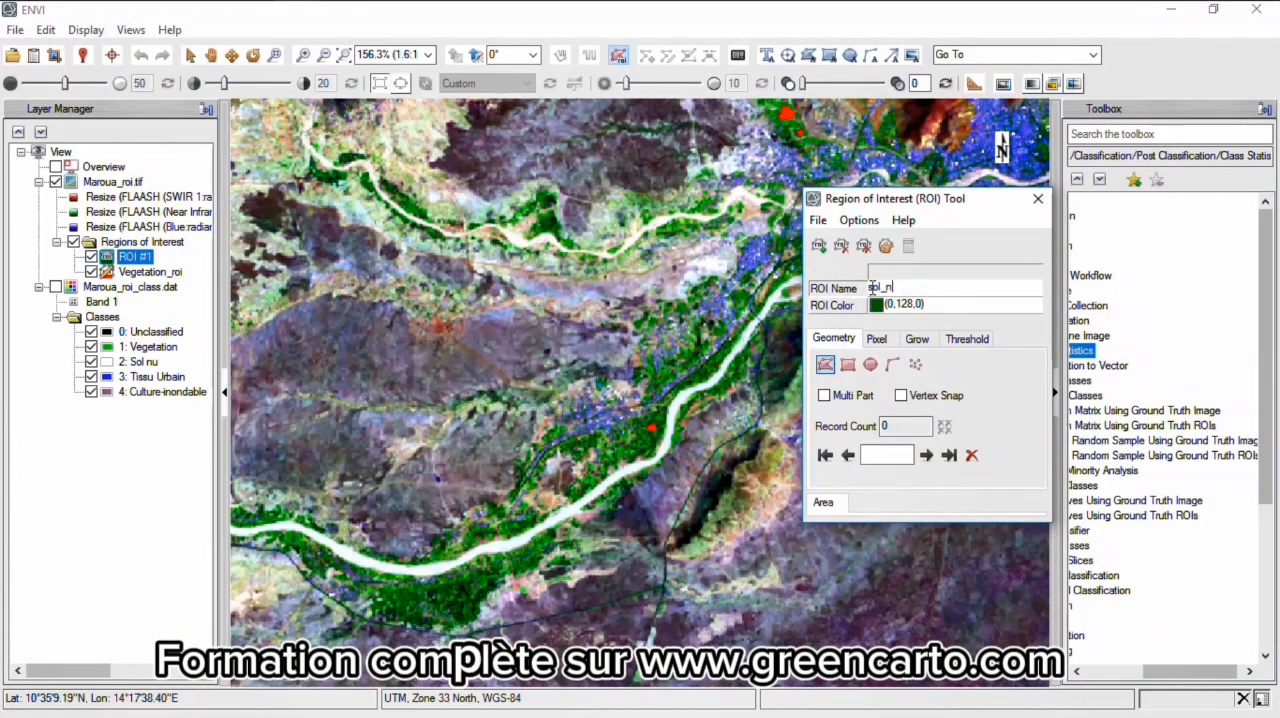
{"action": "type", "text": "u_roi"}
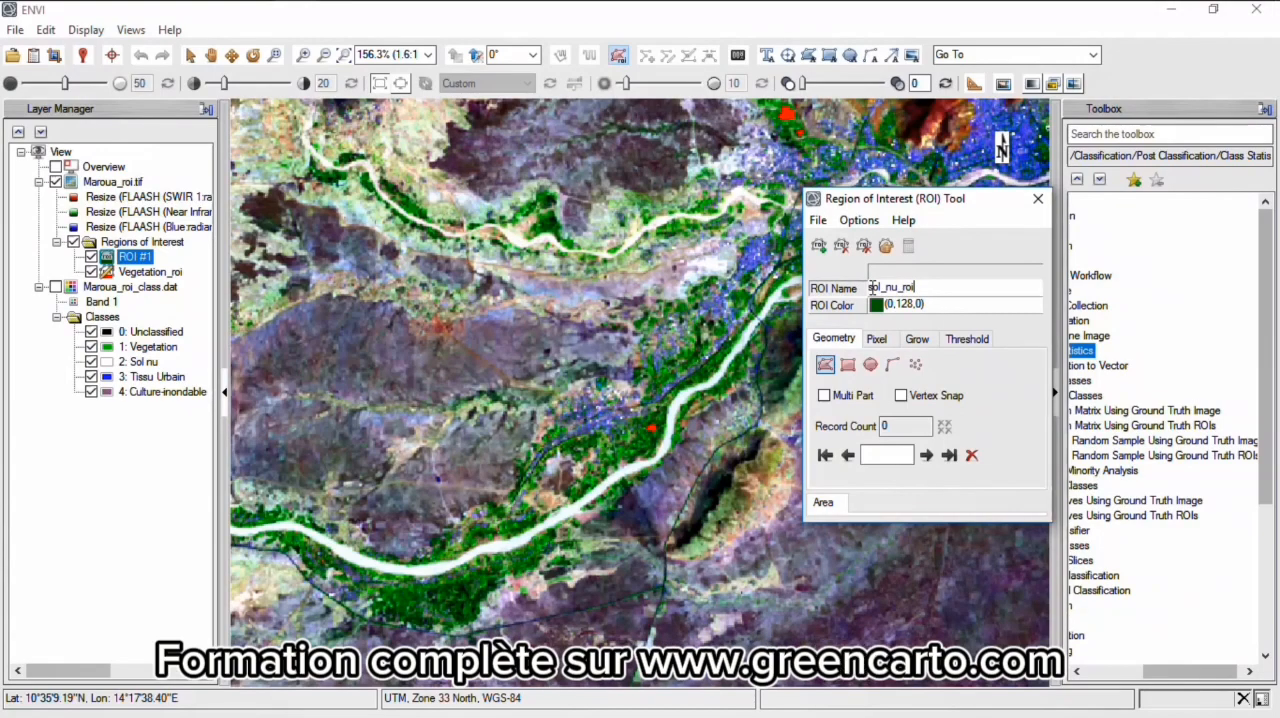
{"action": "key", "text": "Return"}
- Draw a sol_nu_roi polygon inside the white riverbed just northeast of the red vegetation polygon
{"action": "scroll", "coordinate": [670, 413], "scroll_direction": "up", "scroll_amount": 10}
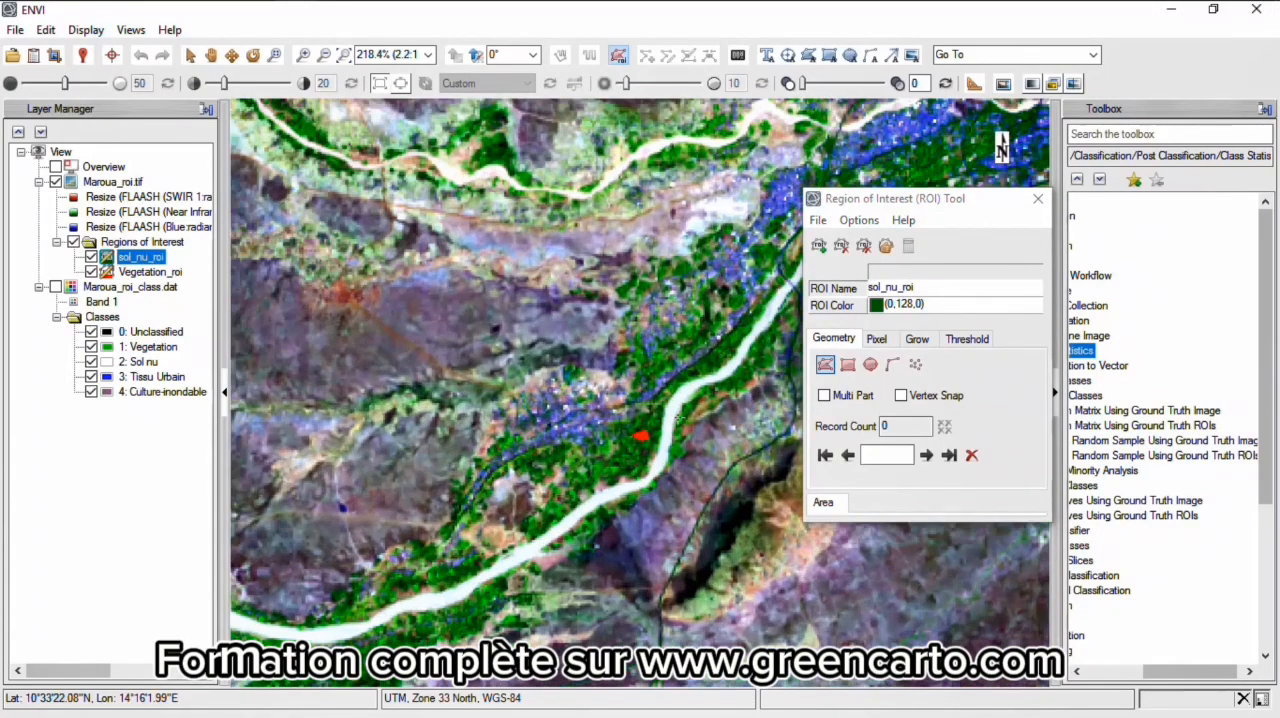
{"action": "scroll", "coordinate": [670, 413], "scroll_direction": "up", "scroll_amount": 1}
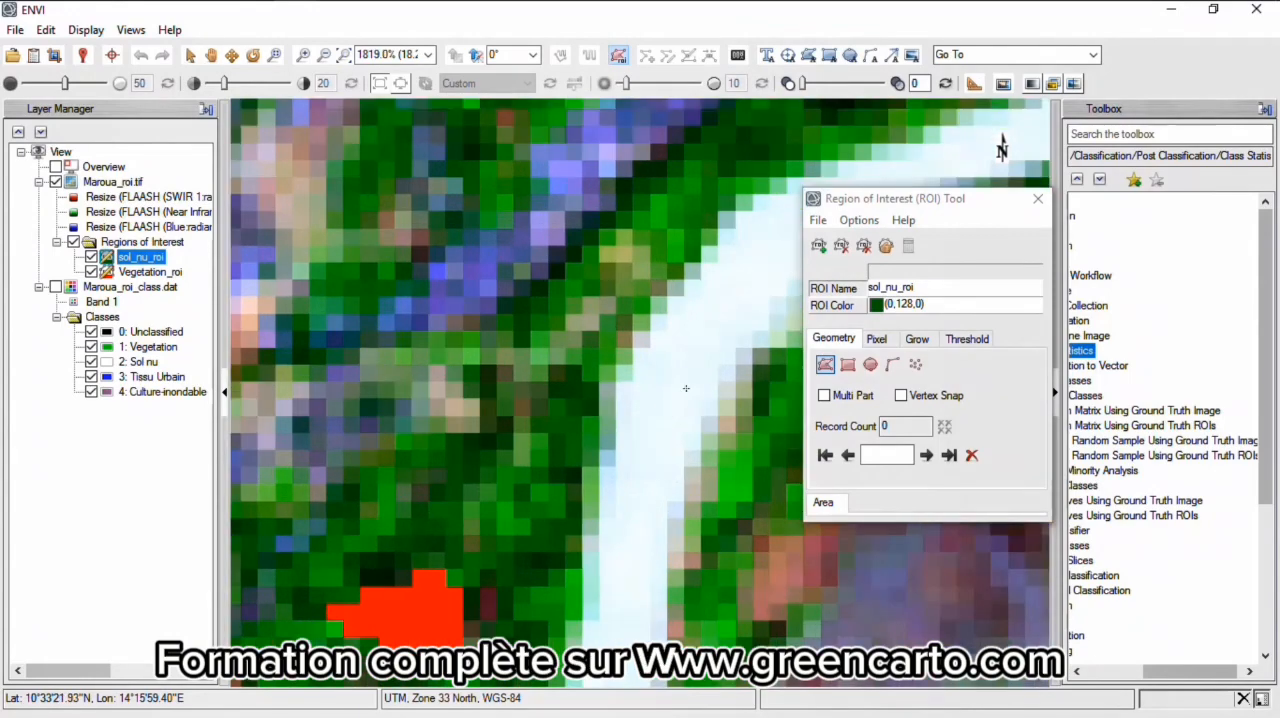
{"action": "left_click", "coordinate": [766, 296]}
{"action": "left_click", "coordinate": [667, 332]}
{"action": "left_click", "coordinate": [649, 411]}
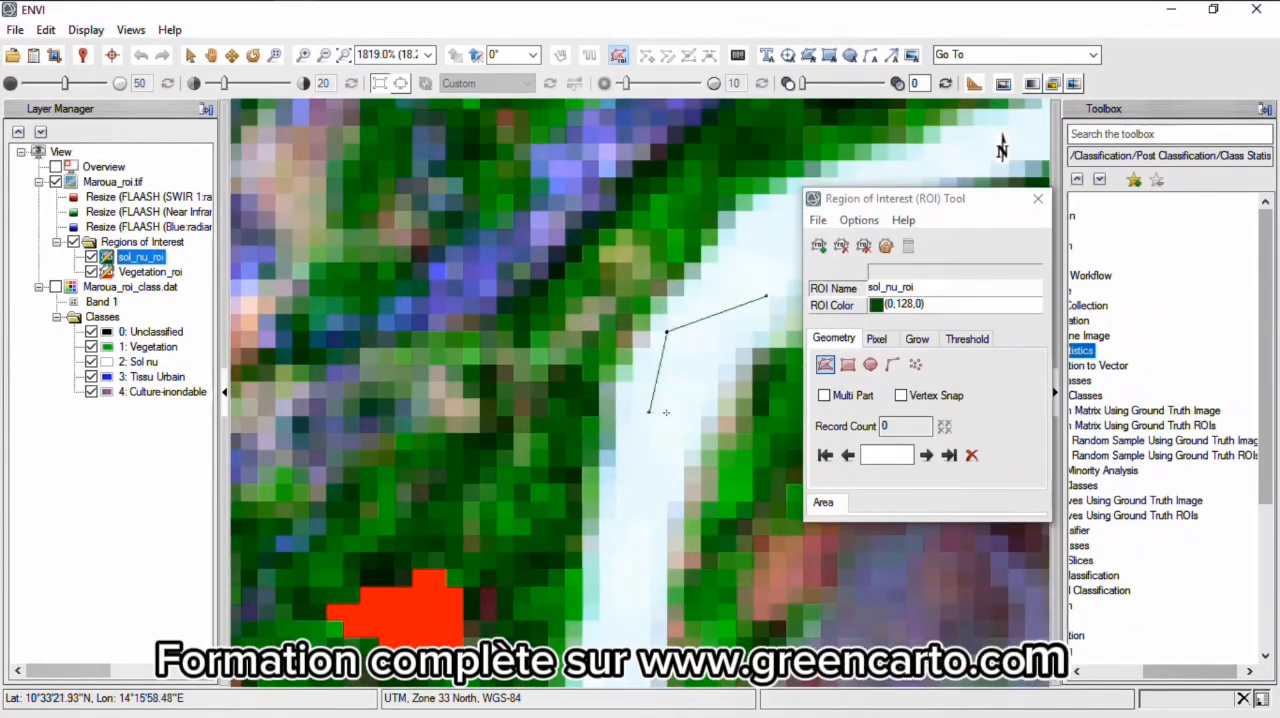
{"action": "double_click", "coordinate": [766, 296]}
- Draw a second sol_nu_roi polygon on the white bend of the northern riverbed, west of the blue urban area
{"action": "scroll", "coordinate": [648, 304], "scroll_direction": "down", "scroll_amount": 9}
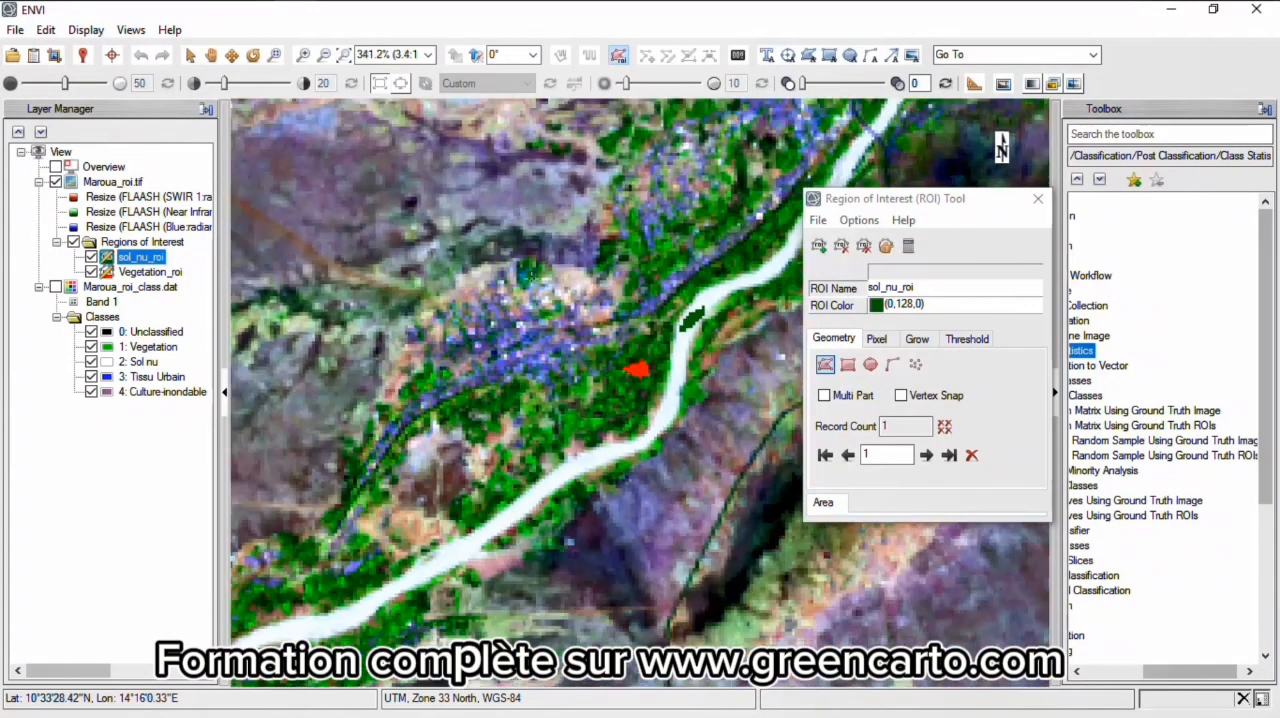
{"action": "scroll", "coordinate": [520, 604], "scroll_direction": "down", "scroll_amount": 2}
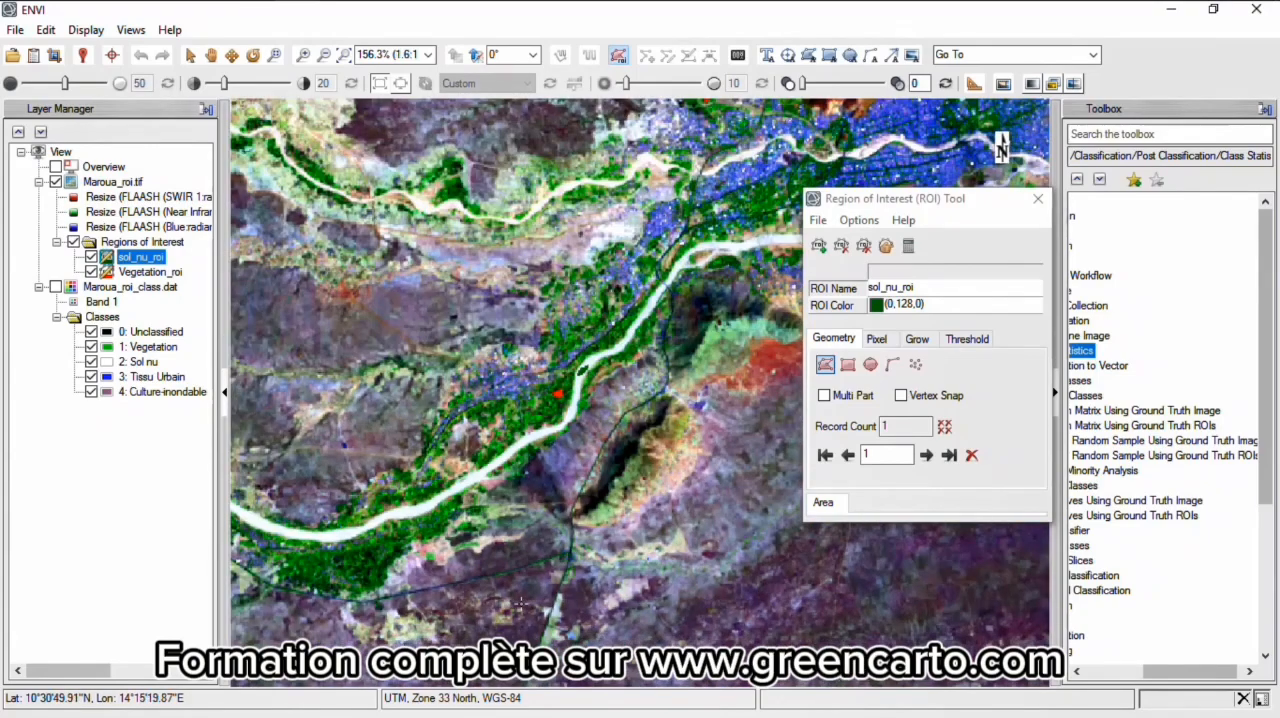
{"action": "scroll", "coordinate": [636, 167], "scroll_direction": "up", "scroll_amount": 13}
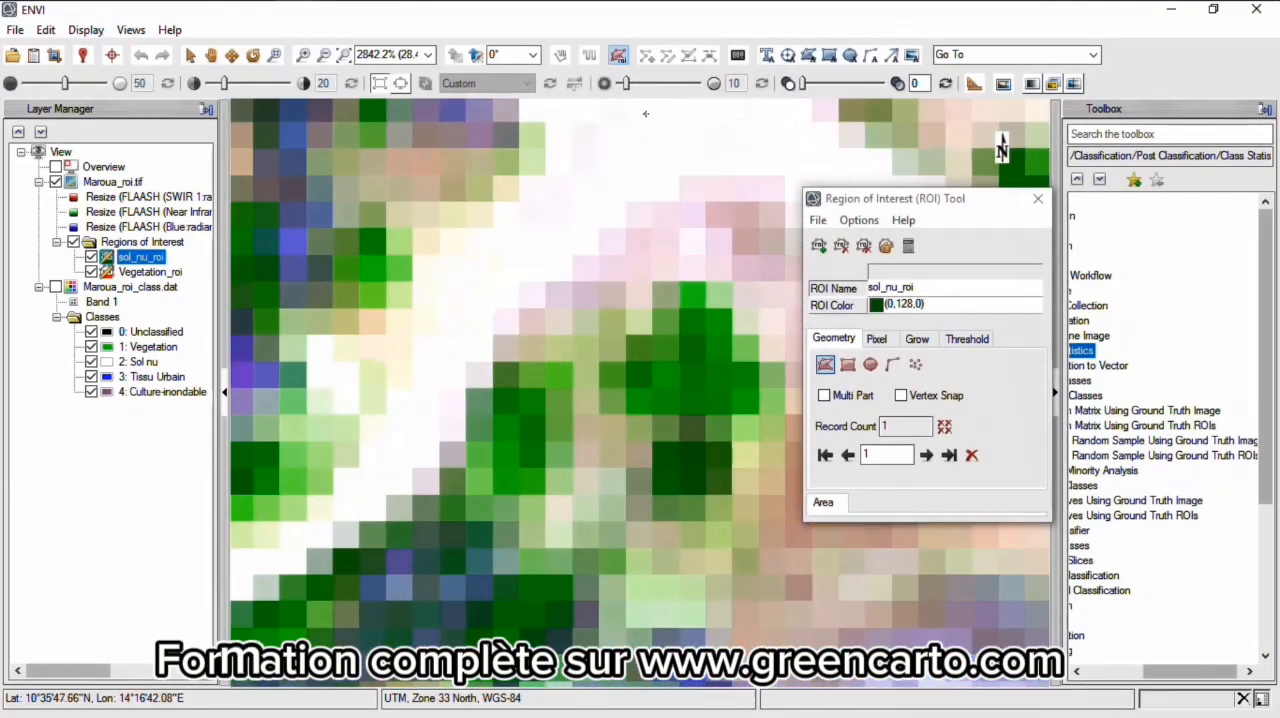
{"action": "left_click", "coordinate": [695, 138]}
{"action": "left_click", "coordinate": [773, 139]}
{"action": "left_click", "coordinate": [770, 117]}
{"action": "double_click", "coordinate": [648, 114]}
- Draw a third sol_nu_roi polygon over the bright white bare-soil patch southeast of the urban area
{"action": "scroll", "coordinate": [634, 170], "scroll_direction": "down", "scroll_amount": 13}
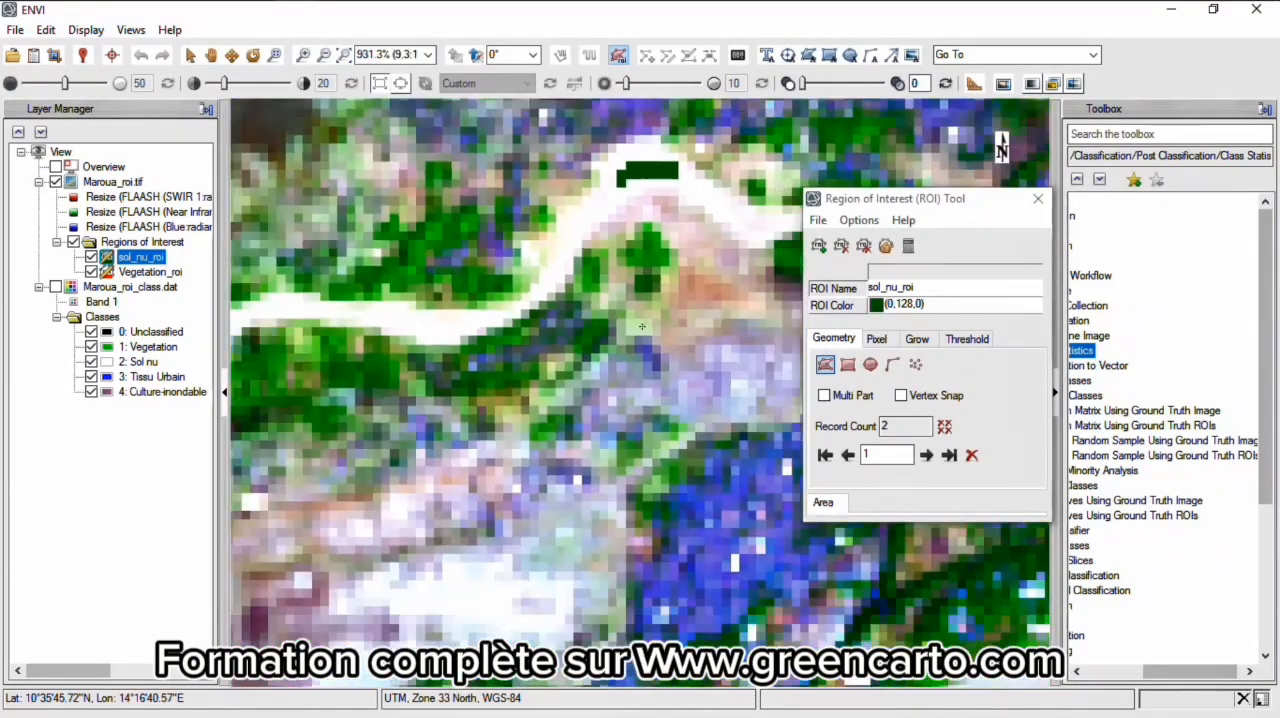
{"action": "scroll", "coordinate": [729, 322], "scroll_direction": "down", "scroll_amount": 3}
{"action": "scroll", "coordinate": [659, 391], "scroll_direction": "down", "scroll_amount": 1}
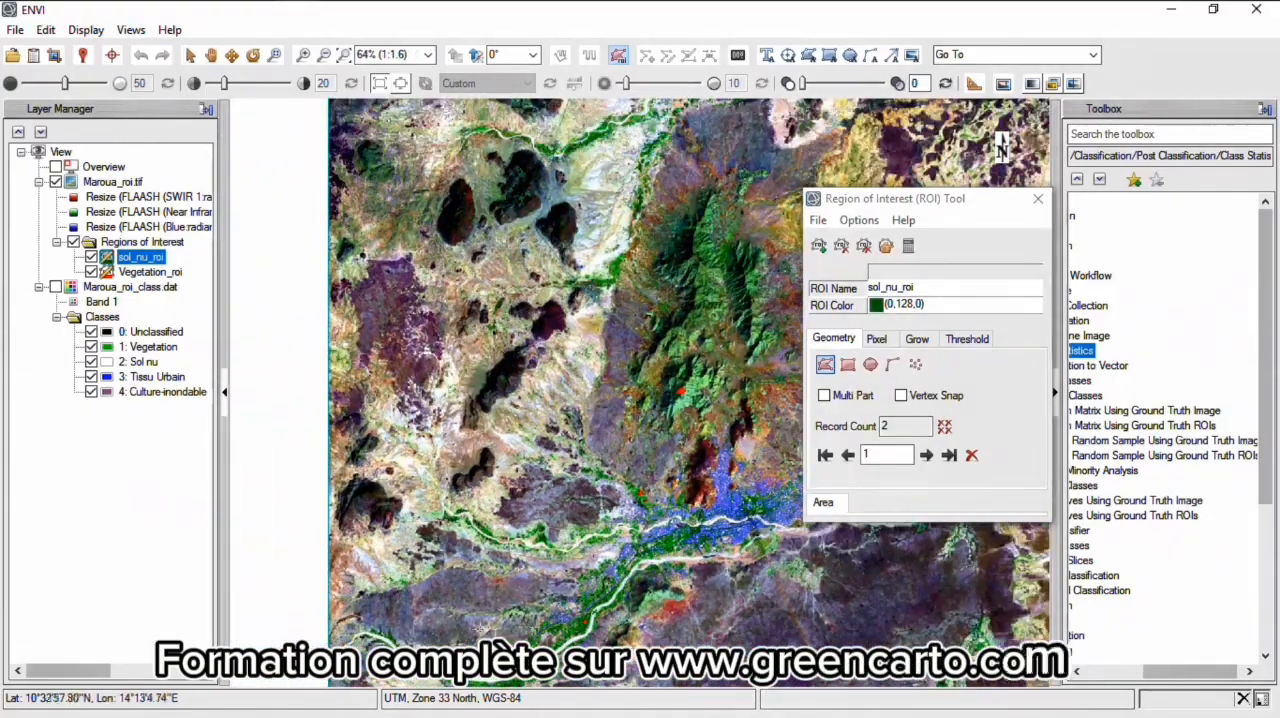
{"action": "scroll", "coordinate": [640, 390], "scroll_direction": "down", "scroll_amount": 5}
{"action": "scroll", "coordinate": [640, 390], "scroll_direction": "up", "scroll_amount": 7}
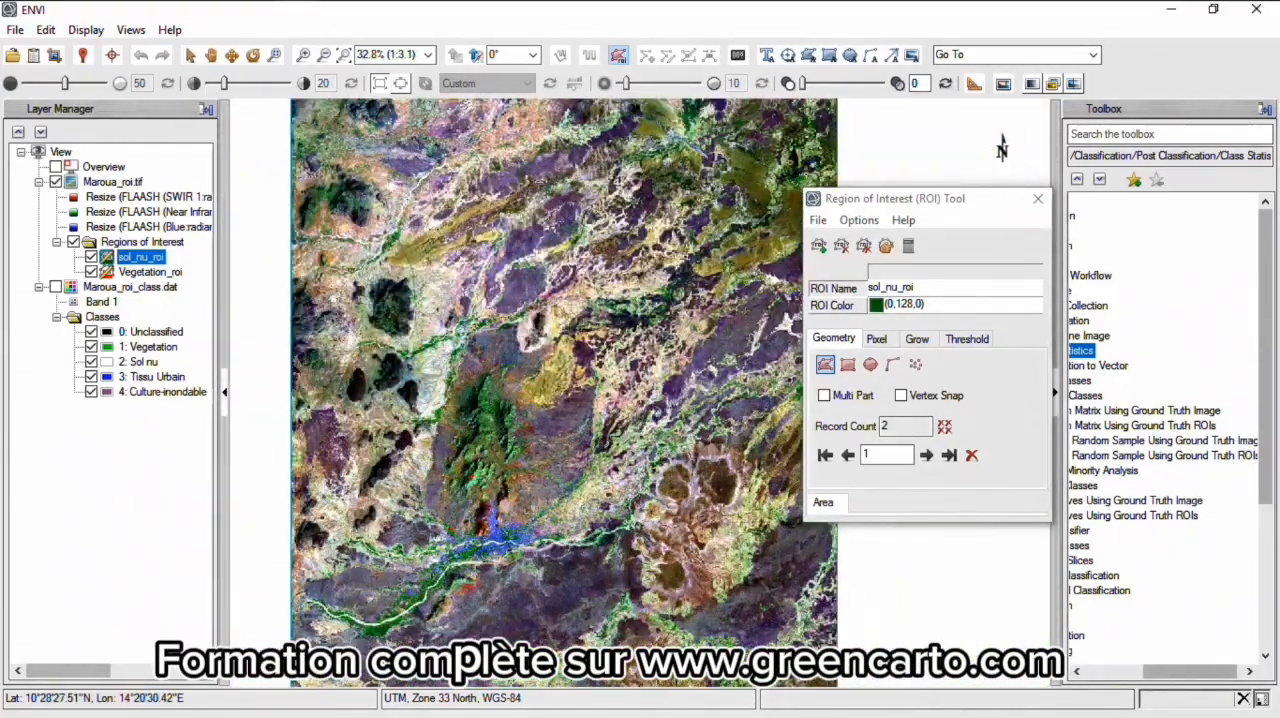
{"action": "scroll", "coordinate": [520, 277], "scroll_direction": "up", "scroll_amount": 14}
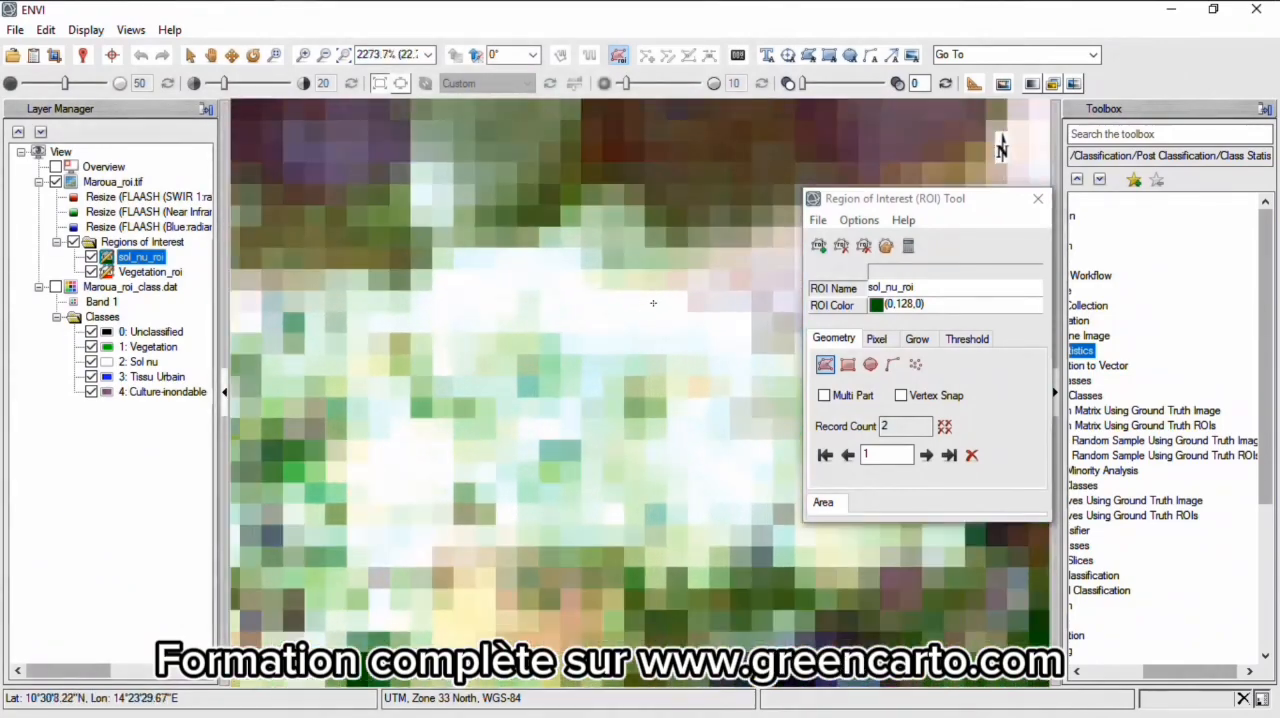
{"action": "left_click", "coordinate": [520, 277]}
{"action": "left_click", "coordinate": [457, 314]}
{"action": "double_click", "coordinate": [574, 340]}
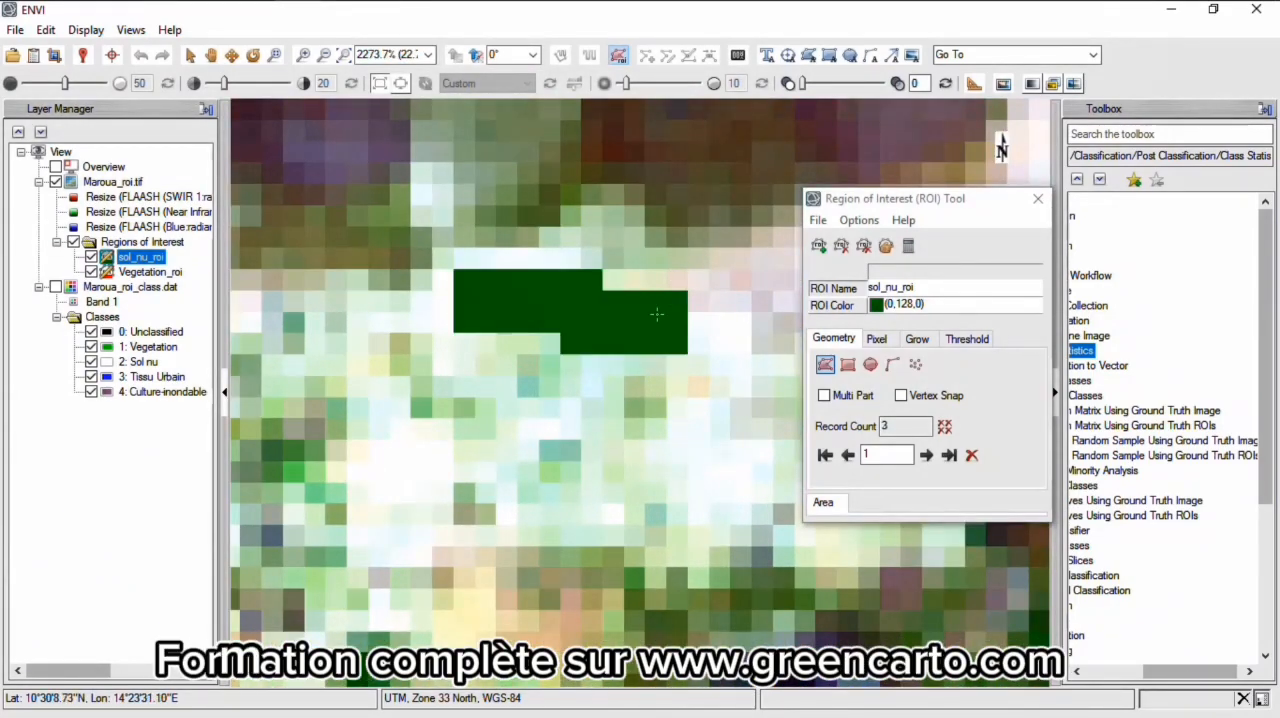
- Create a third region of interest and name it tissu_urbain_roi
{"action": "scroll", "coordinate": [574, 340], "scroll_direction": "down", "scroll_amount": 5}
{"action": "scroll", "coordinate": [574, 340], "scroll_direction": "down", "scroll_amount": 12}
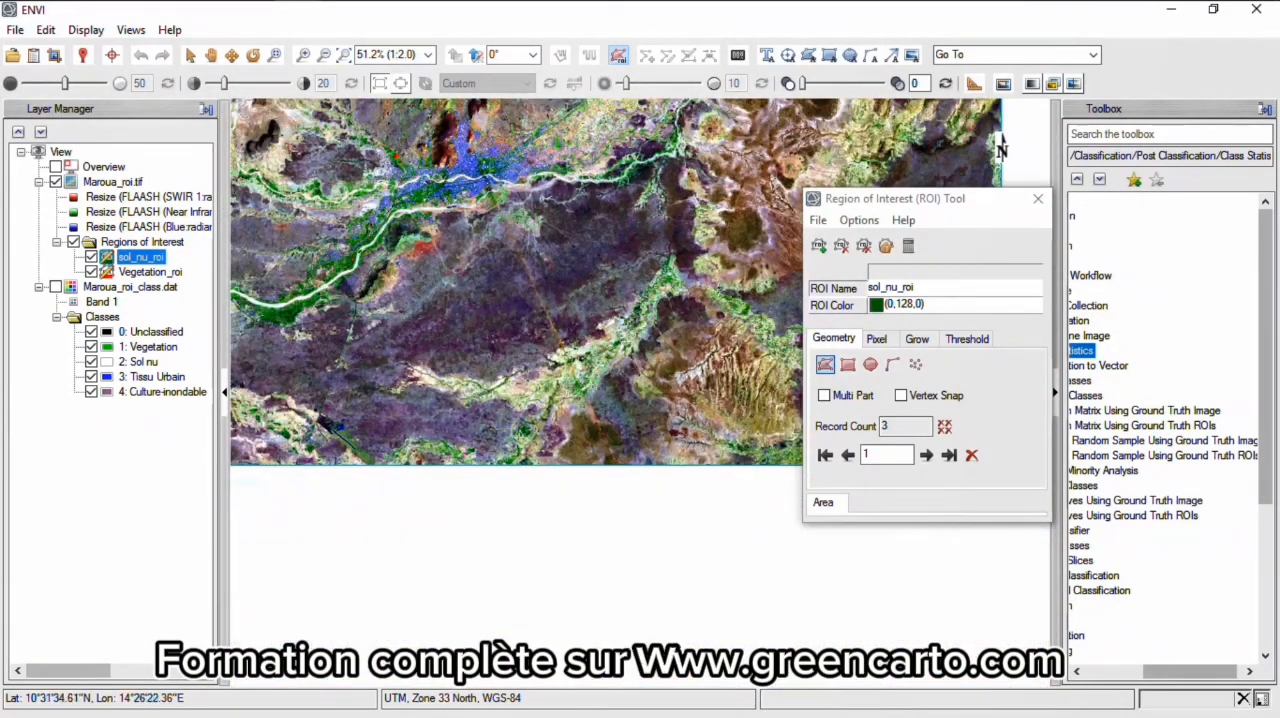
{"action": "left_click", "coordinate": [819, 246]}
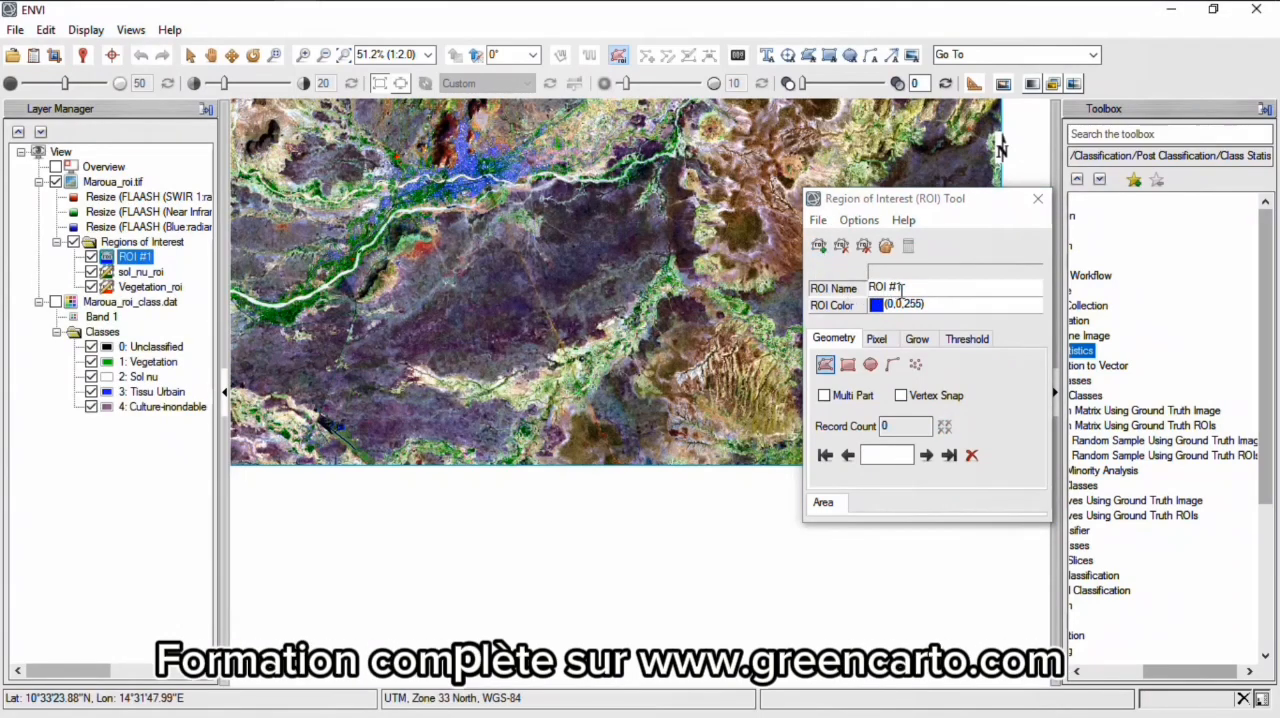
{"action": "key", "text": "BackSpace"}
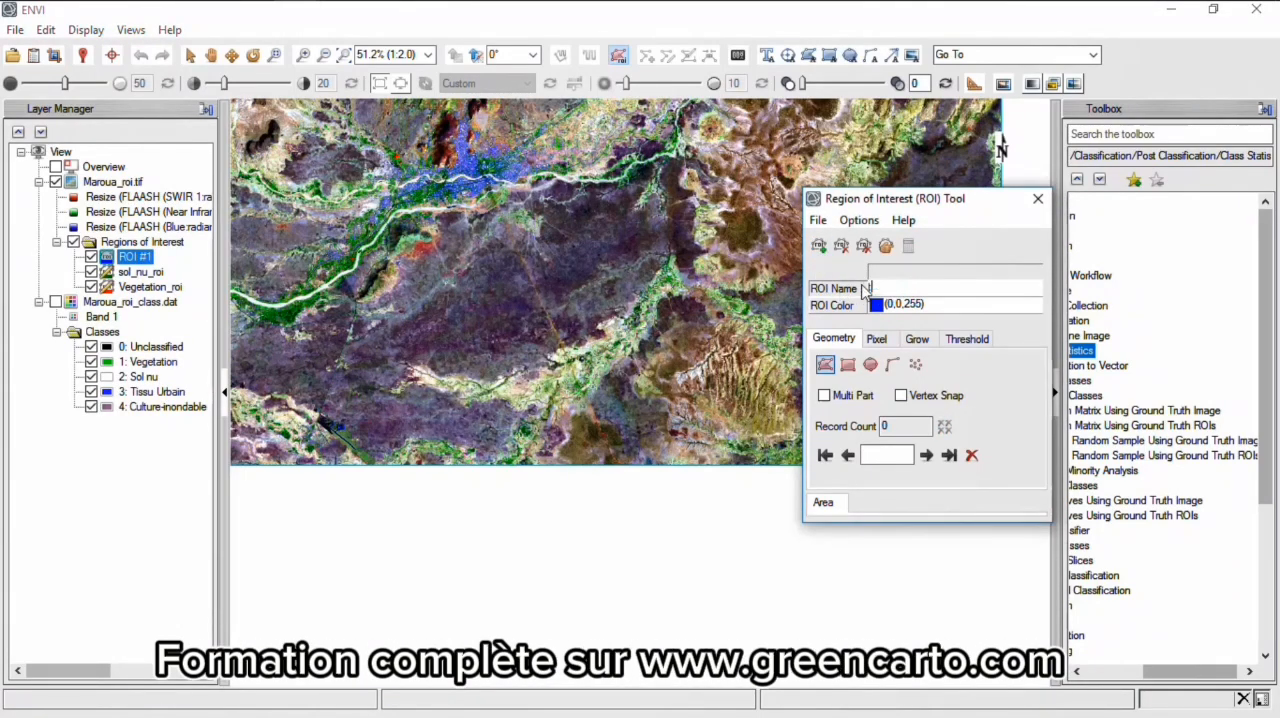
{"action": "type", "text": "tissu_ur"}
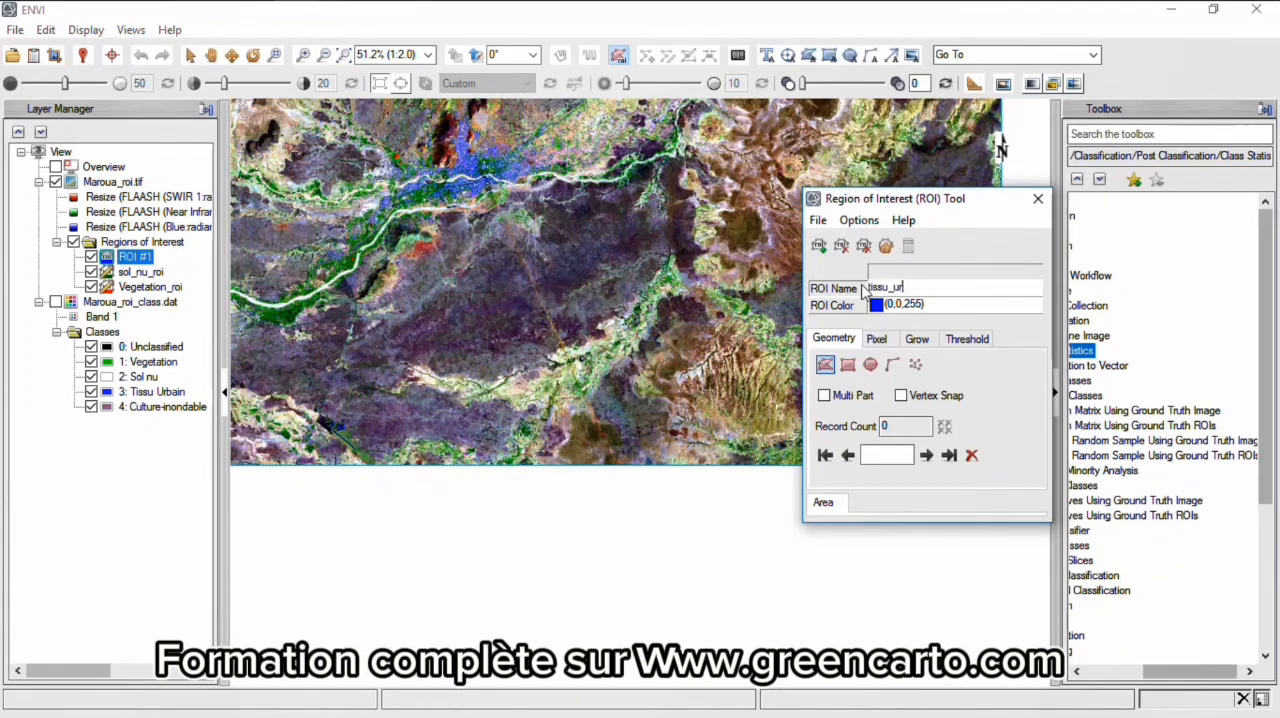
{"action": "type", "text": "bain_roi"}
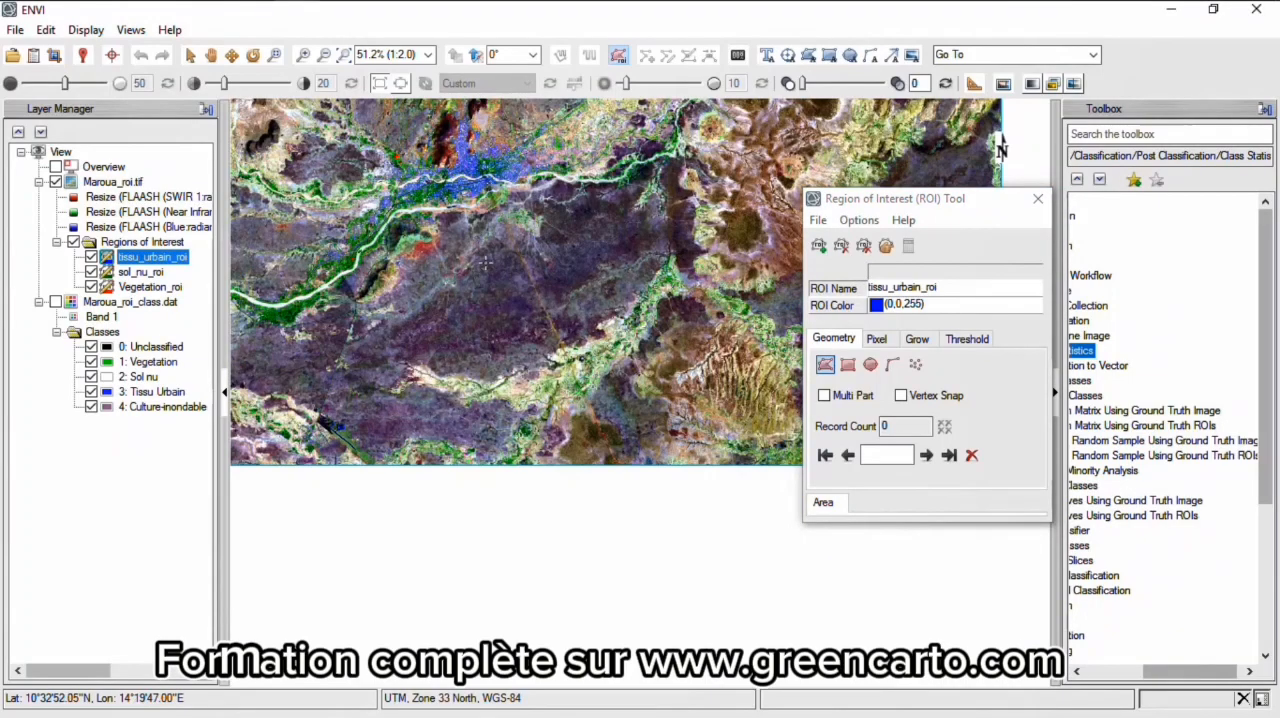
- Draw a tissu_urbain_roi polygon over the dense blue urban pixels north of the white riverbed
{"action": "scroll", "coordinate": [473, 217], "scroll_direction": "up", "scroll_amount": 10}
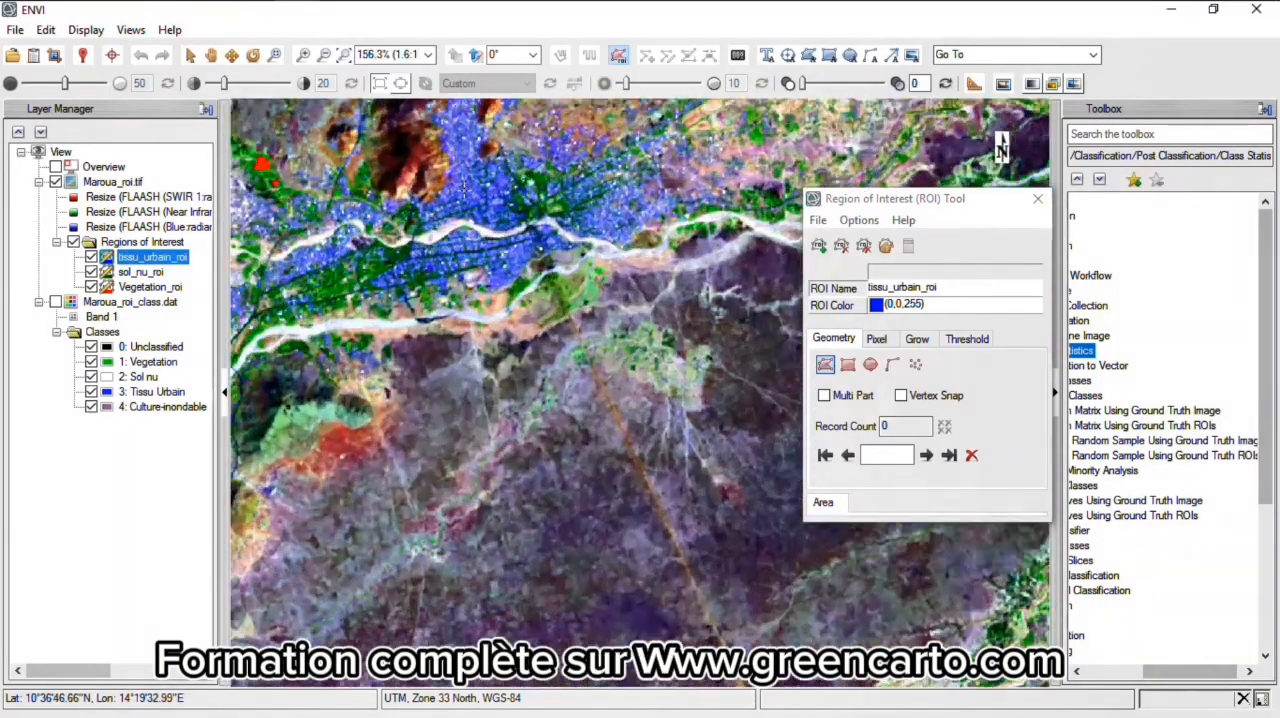
{"action": "scroll", "coordinate": [473, 217], "scroll_direction": "up", "scroll_amount": 5}
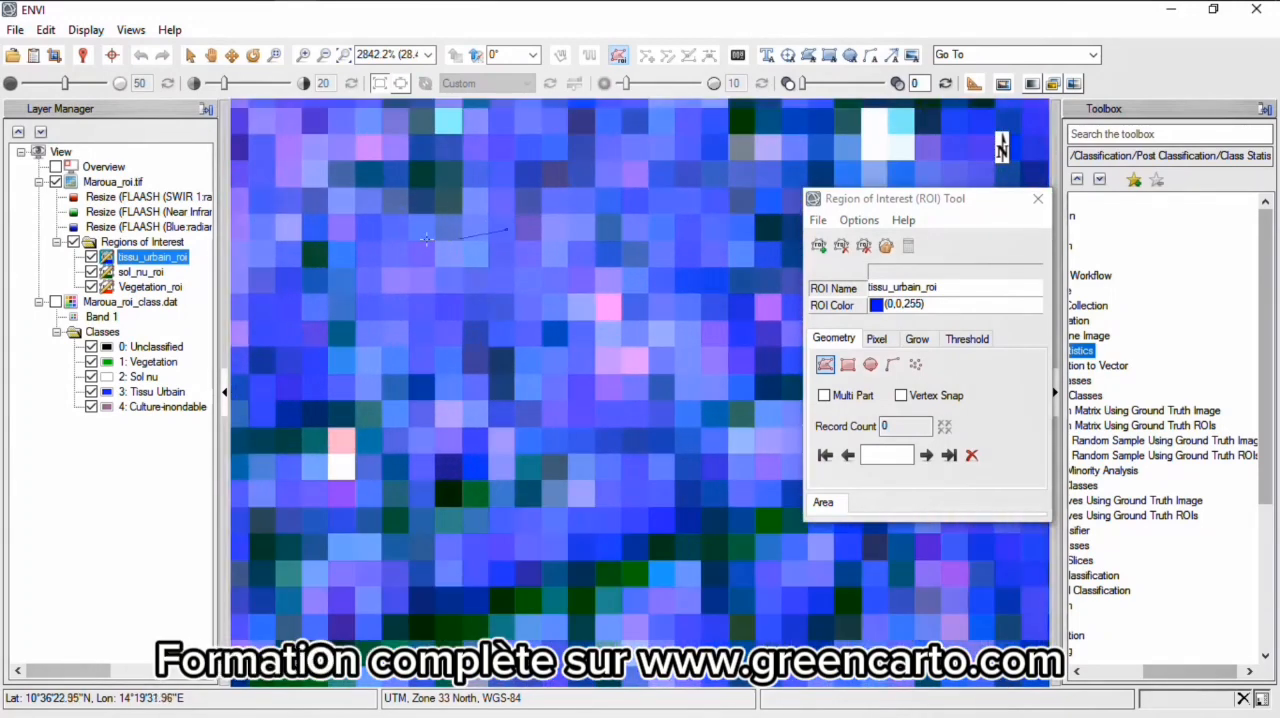
{"action": "left_click", "coordinate": [410, 236]}
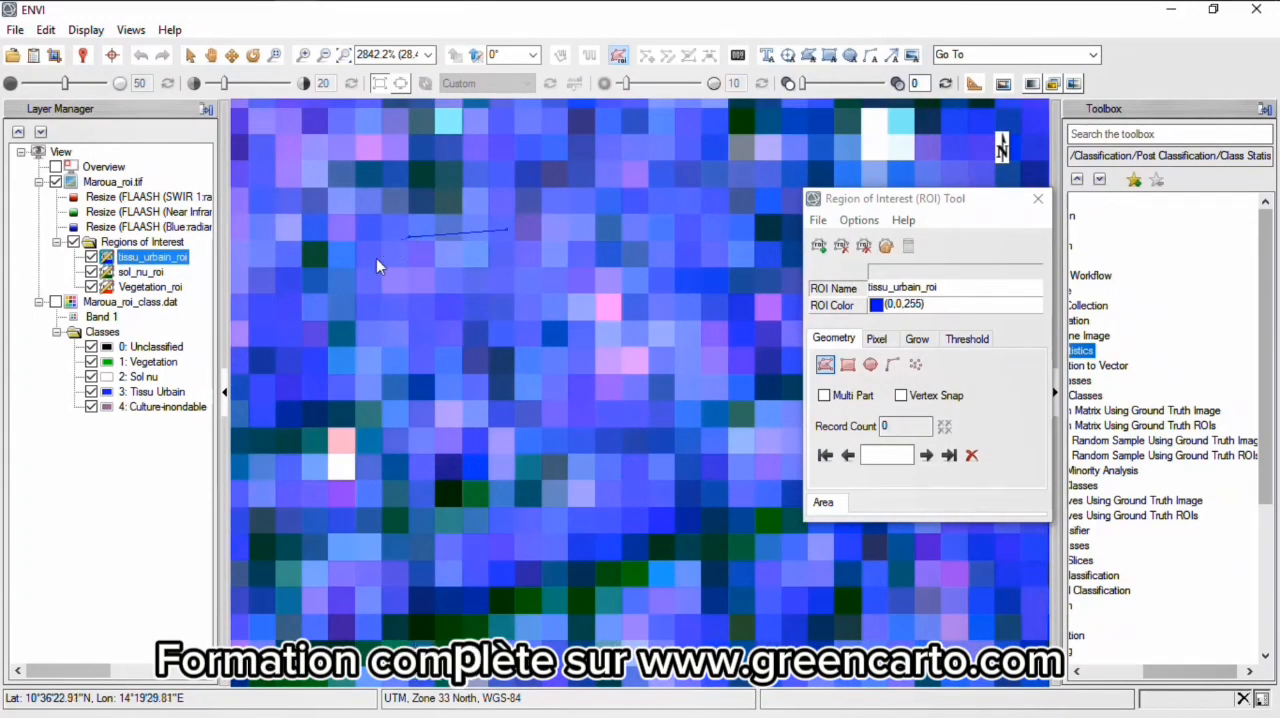
{"action": "left_click", "coordinate": [367, 267]}
{"action": "left_click", "coordinate": [387, 307]}
{"action": "left_click", "coordinate": [415, 335]}
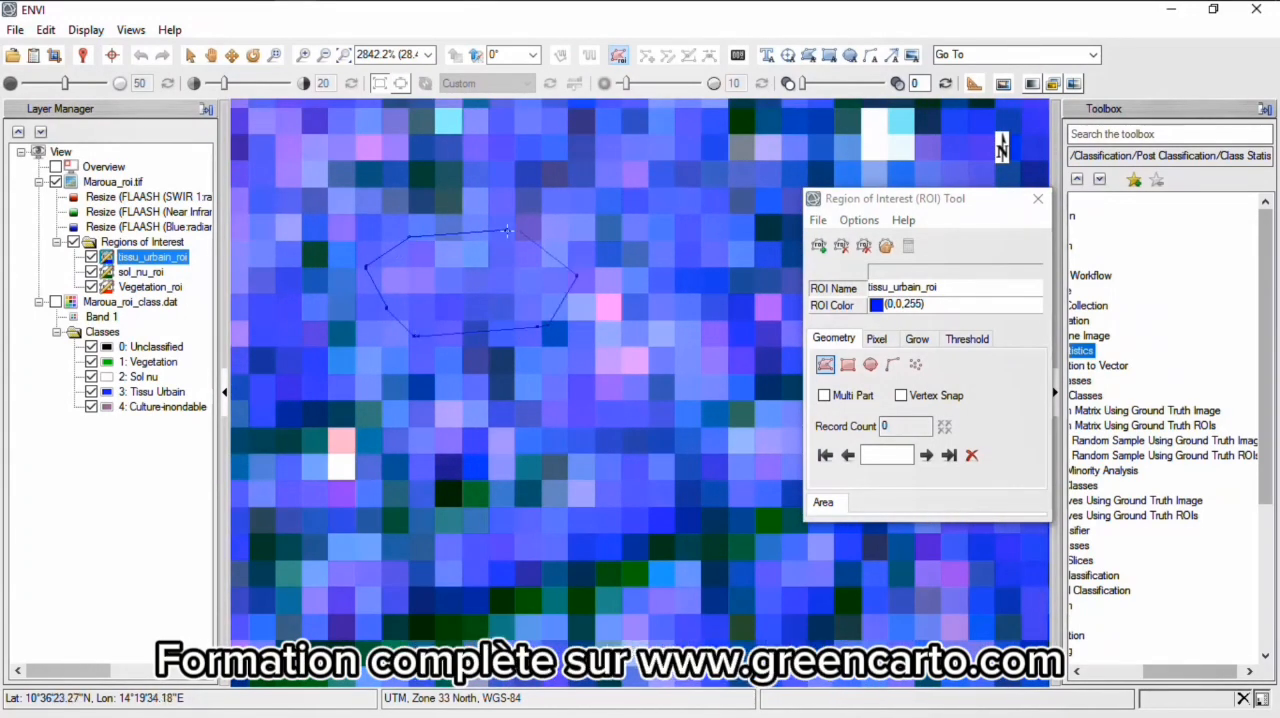
{"action": "double_click", "coordinate": [575, 318]}
- Draw a smaller tissu_urbain_roi polygon over the blue pixels southeast of the first urban polygon
{"action": "left_click", "coordinate": [718, 467]}
{"action": "left_click", "coordinate": [651, 467]}
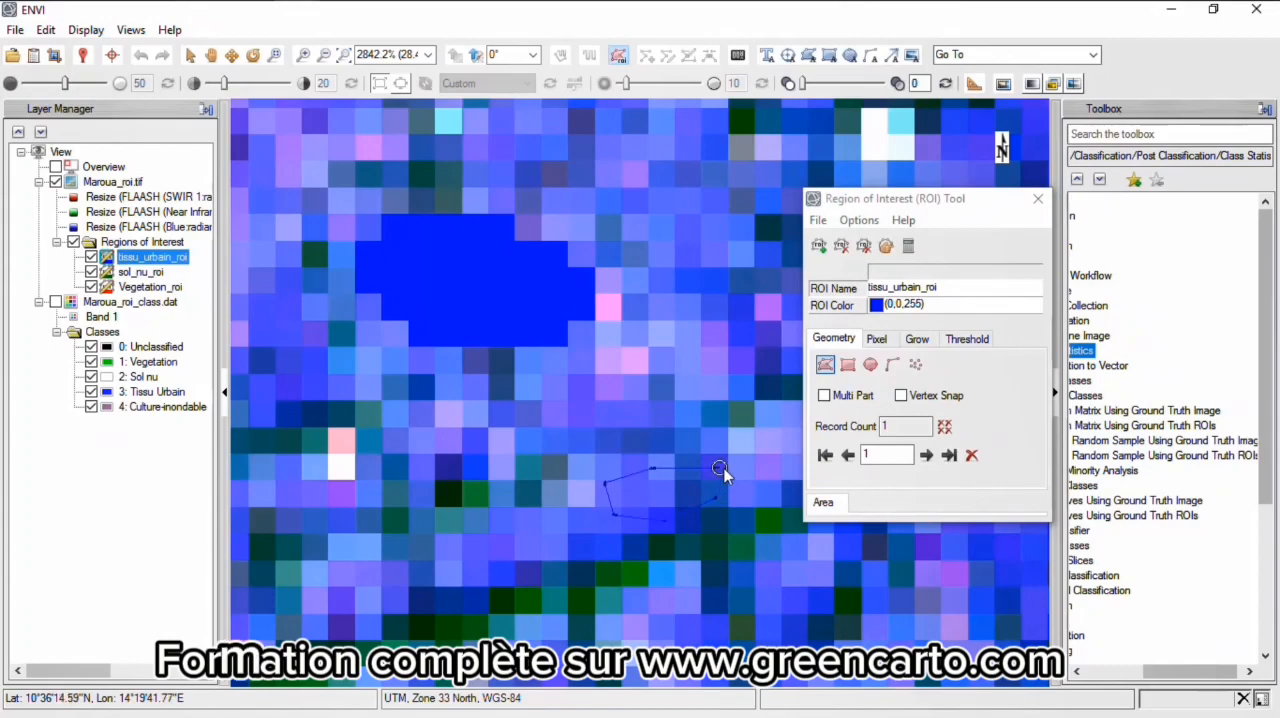
{"action": "double_click", "coordinate": [715, 497]}
- Create a fourth region of interest and name it Culture_inondable_roi
{"action": "scroll", "coordinate": [715, 497], "scroll_direction": "down", "scroll_amount": 6}
{"action": "scroll", "coordinate": [622, 304], "scroll_direction": "down", "scroll_amount": 3}
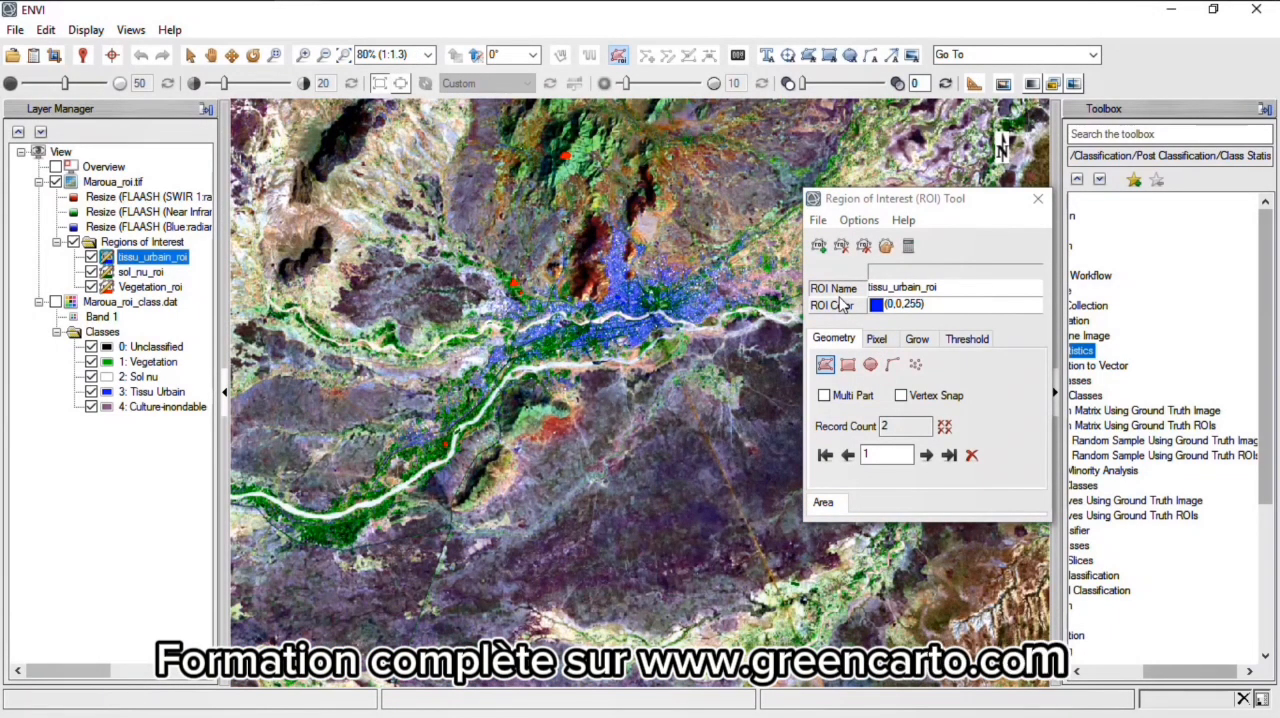
{"action": "left_click", "coordinate": [820, 247]}
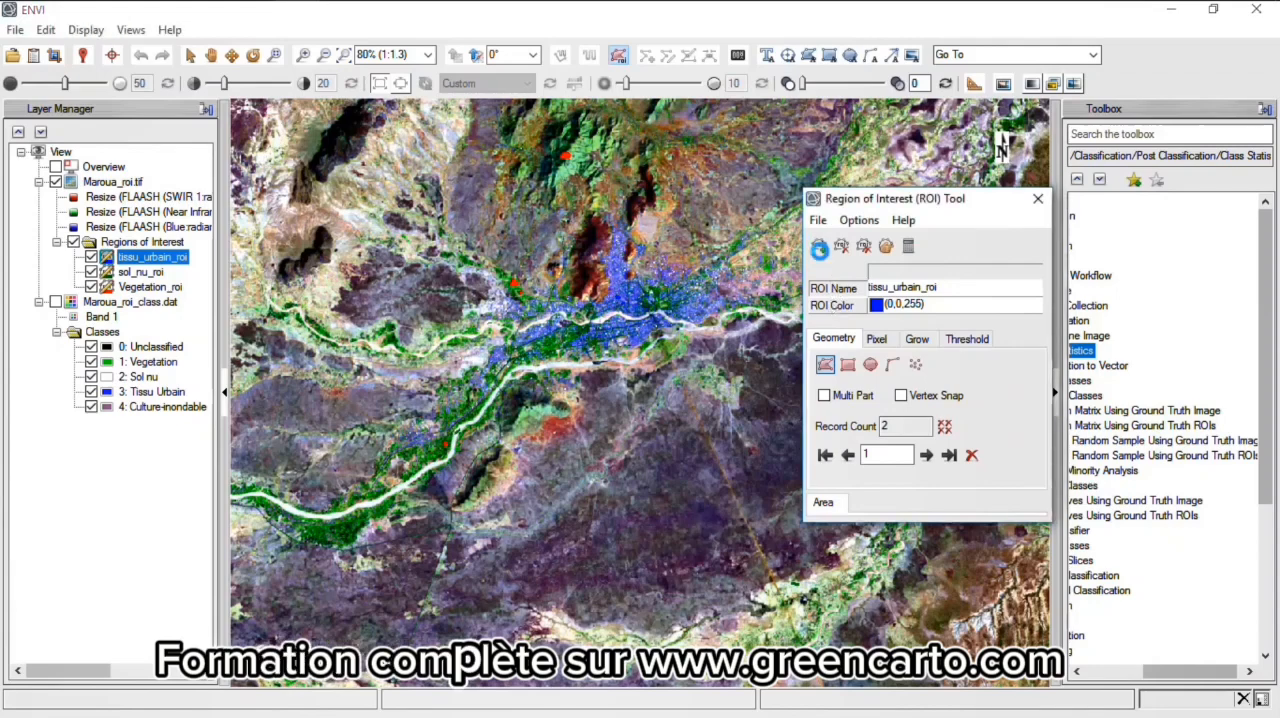
{"action": "triple_click", "coordinate": [888, 286]}
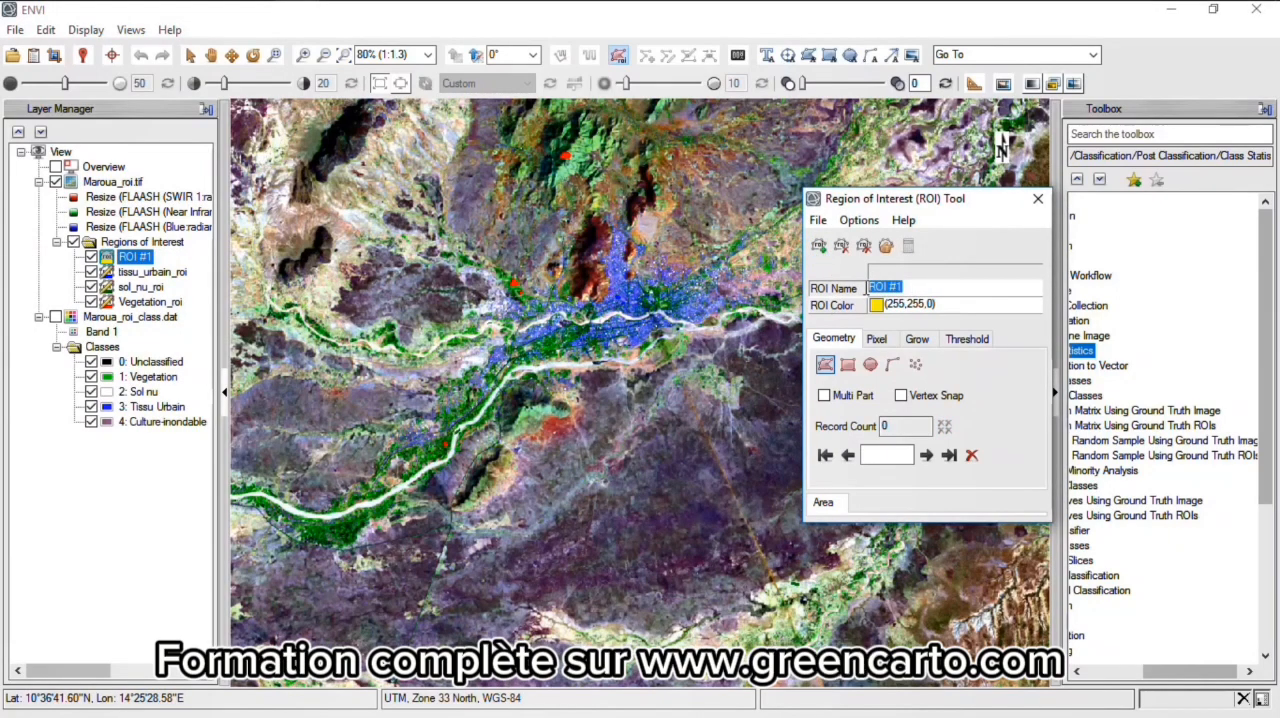
{"action": "type", "text": "Culture_"}
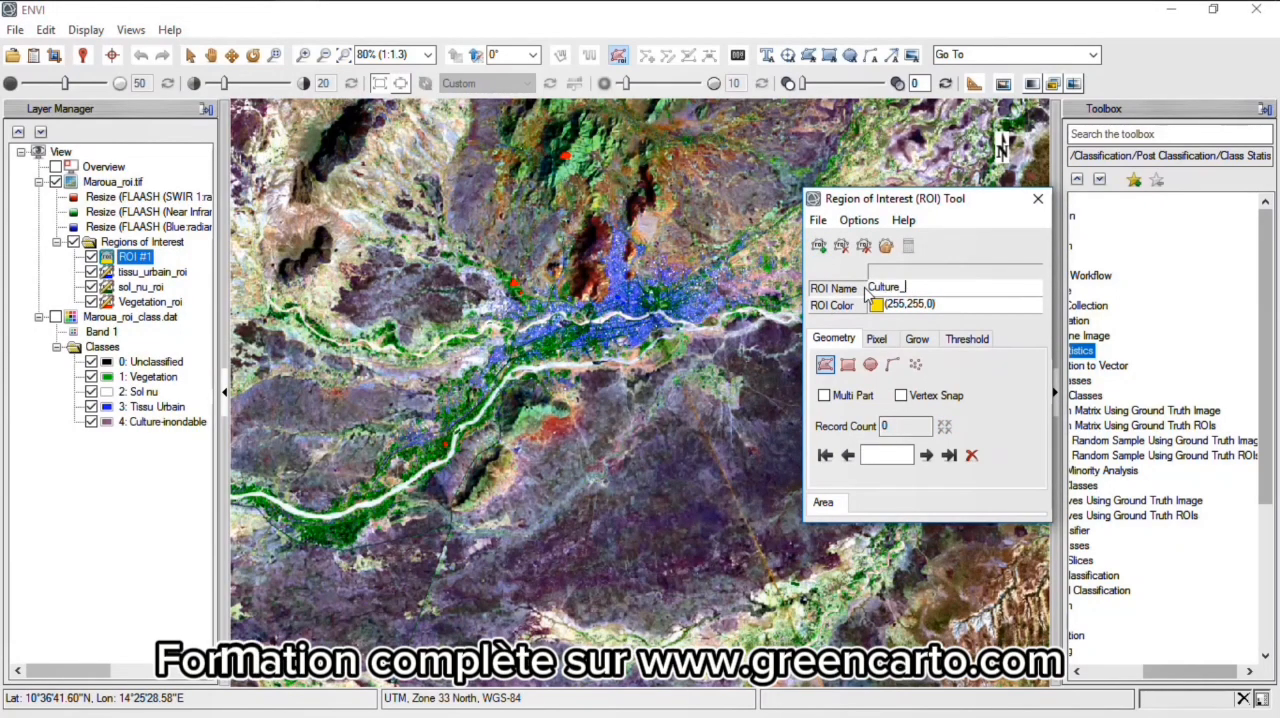
{"action": "type", "text": "inondab"}
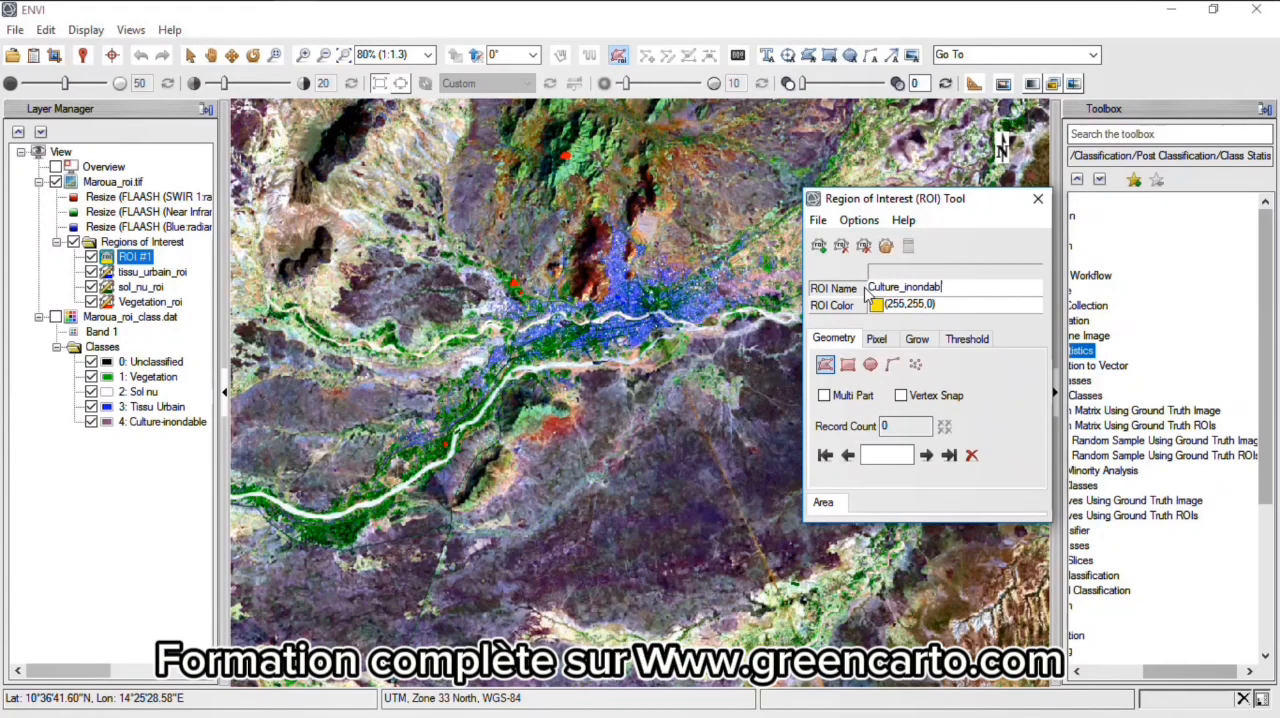
{"action": "type", "text": "le_roi"}
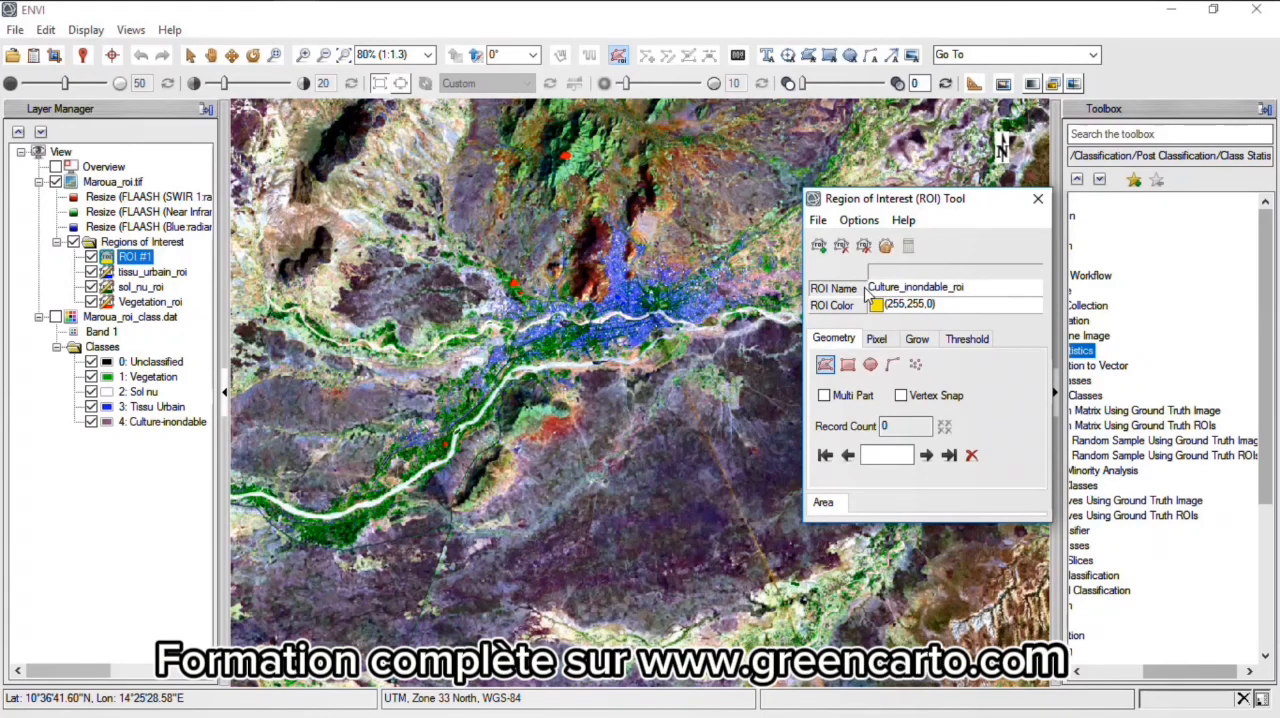
- Draw a Culture_inondable_roi polygon over the dark purple patch south of the urban area, west of the orange diagonal line
{"action": "scroll", "coordinate": [711, 521], "scroll_direction": "up", "scroll_amount": 1}
{"action": "scroll", "coordinate": [711, 521], "scroll_direction": "up", "scroll_amount": 13}
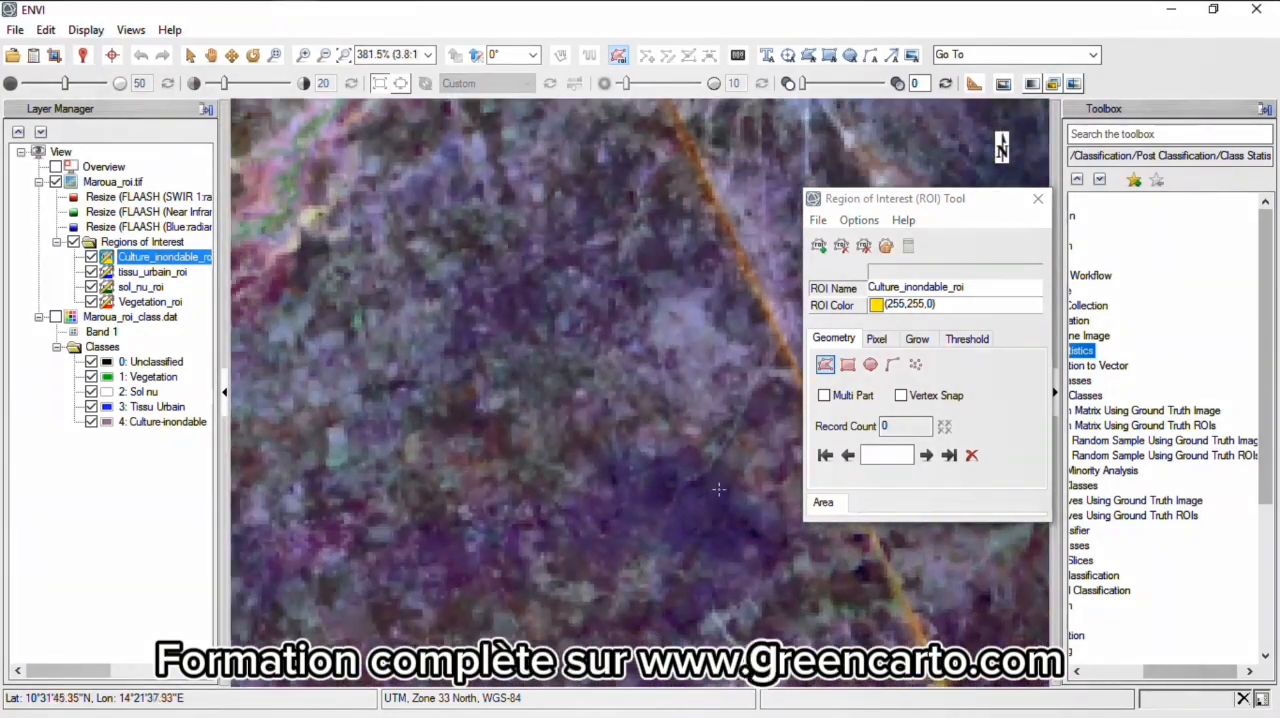
{"action": "left_click", "coordinate": [718, 489]}
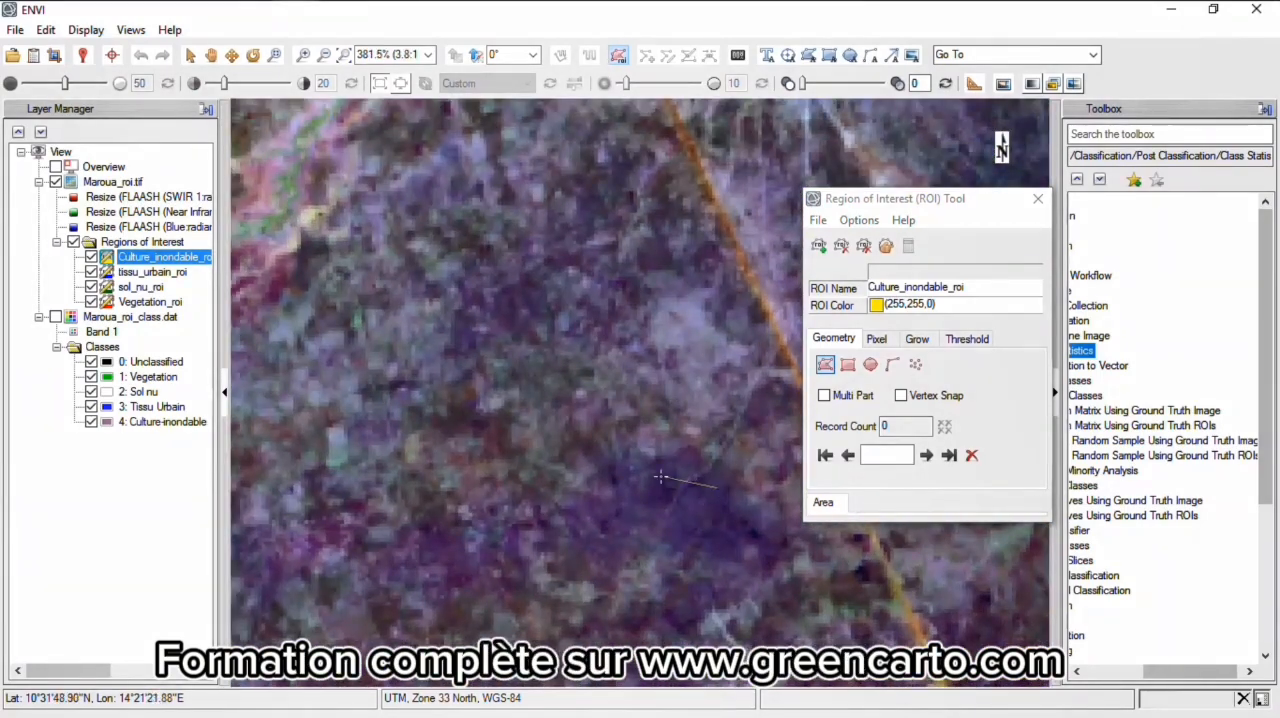
{"action": "left_click", "coordinate": [660, 475]}
{"action": "left_click", "coordinate": [632, 509]}
{"action": "left_click", "coordinate": [744, 567]}
{"action": "double_click", "coordinate": [738, 520]}
- Draw a second, smaller Culture_inondable_roi polygon on the purple farmland northwest of the first yellow polygon
{"action": "left_click", "coordinate": [543, 380]}
{"action": "left_click", "coordinate": [474, 398]}
{"action": "left_click", "coordinate": [471, 425]}
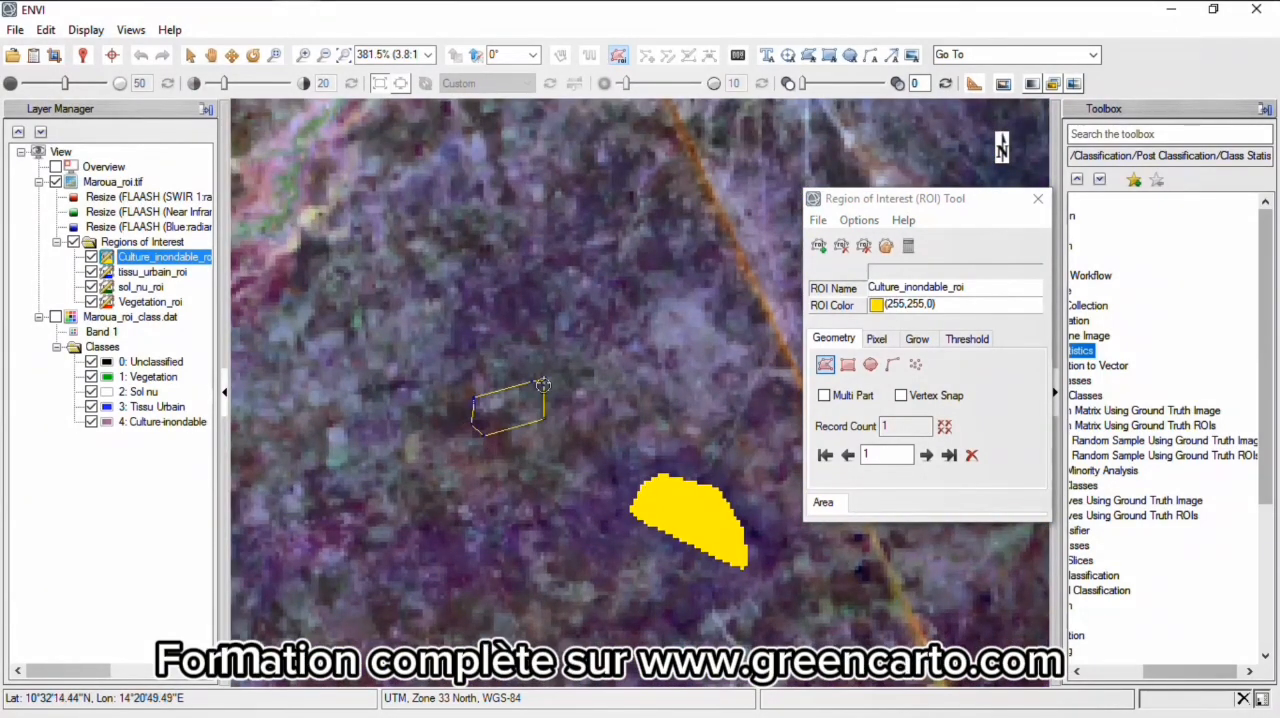
{"action": "double_click", "coordinate": [482, 437]}
- Draw a third Culture_inondable_roi polygon on the purple area just north of the green strip near the image's southern edge
{"action": "scroll", "coordinate": [482, 437], "scroll_direction": "down", "scroll_amount": 20}
{"action": "scroll", "coordinate": [494, 416], "scroll_direction": "up", "scroll_amount": 14}
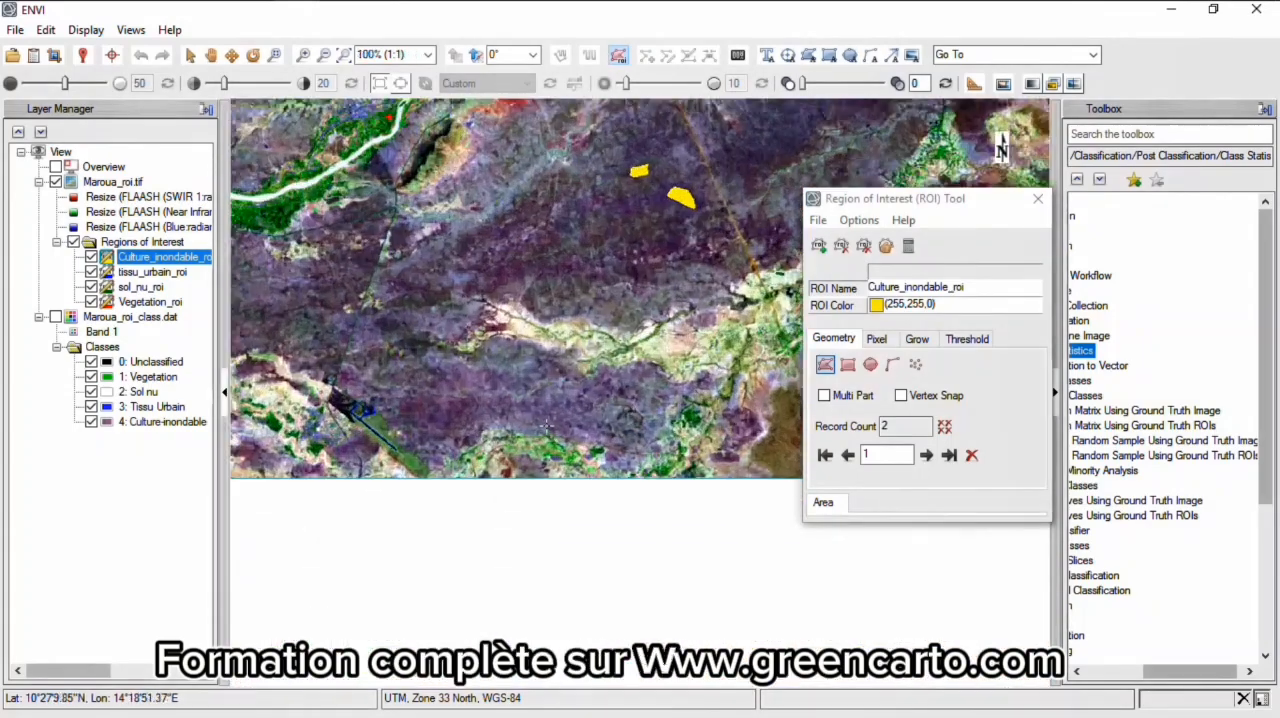
{"action": "left_click", "coordinate": [569, 395]}
{"action": "left_click", "coordinate": [490, 411]}
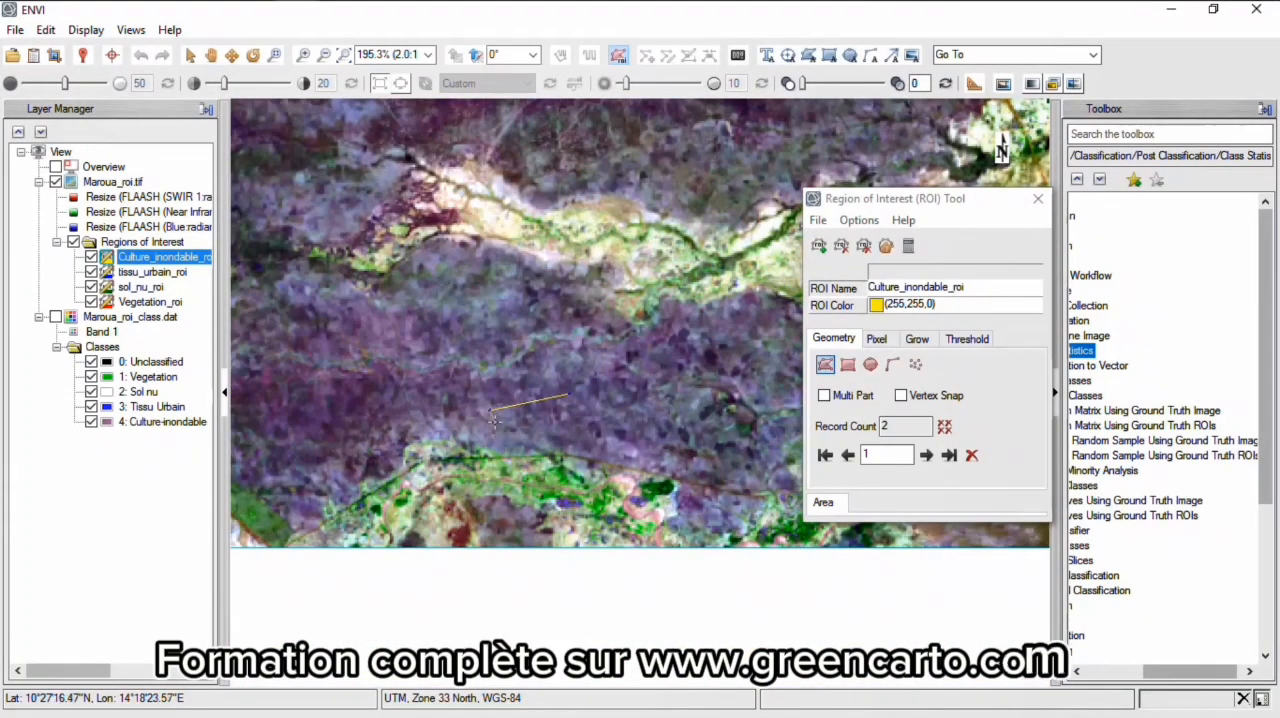
{"action": "double_click", "coordinate": [581, 425]}
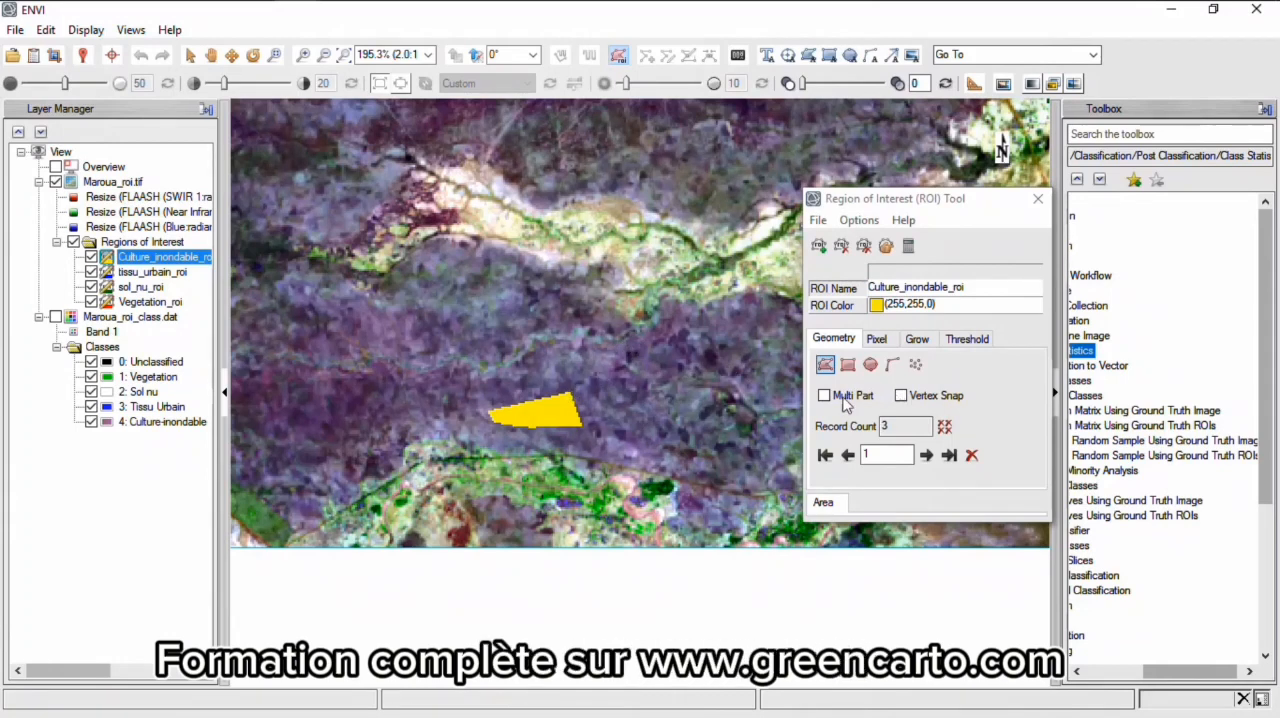
- Start saving the regions of interest as XML and include all four class ROIs in the output
{"action": "left_click", "coordinate": [818, 221]}
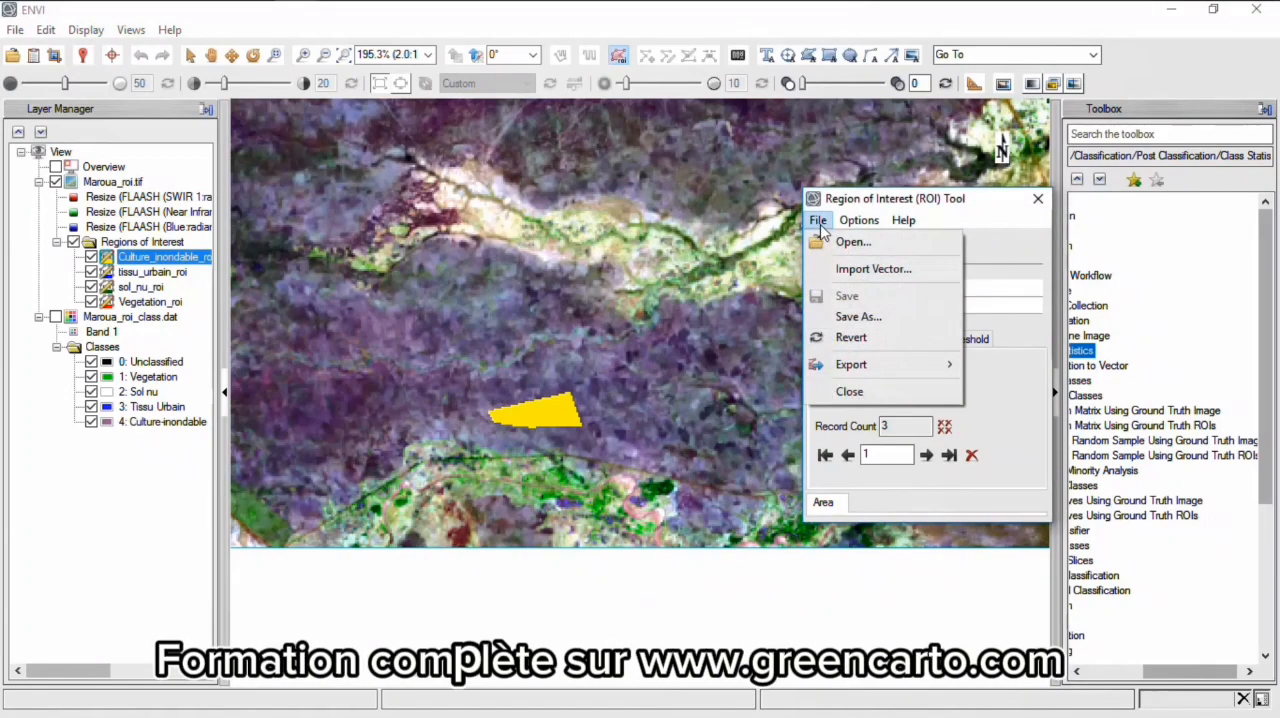
{"action": "left_click", "coordinate": [847, 318]}
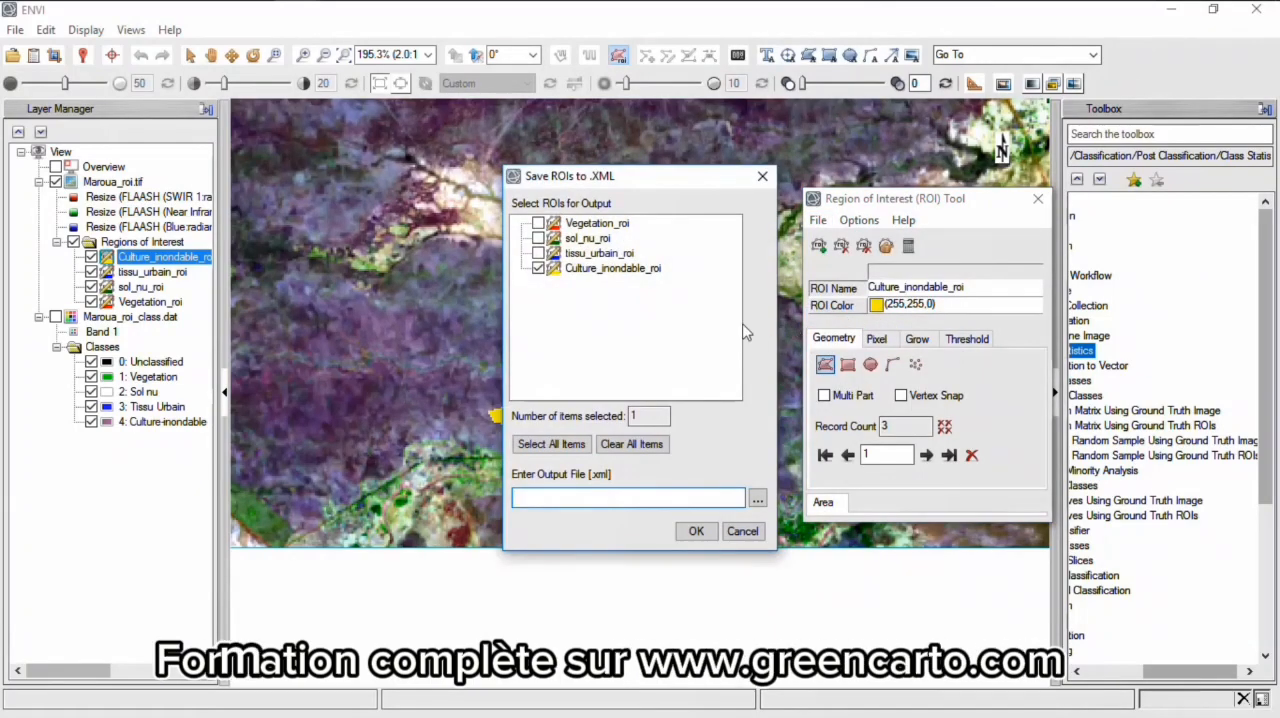
{"action": "left_click", "coordinate": [538, 223]}
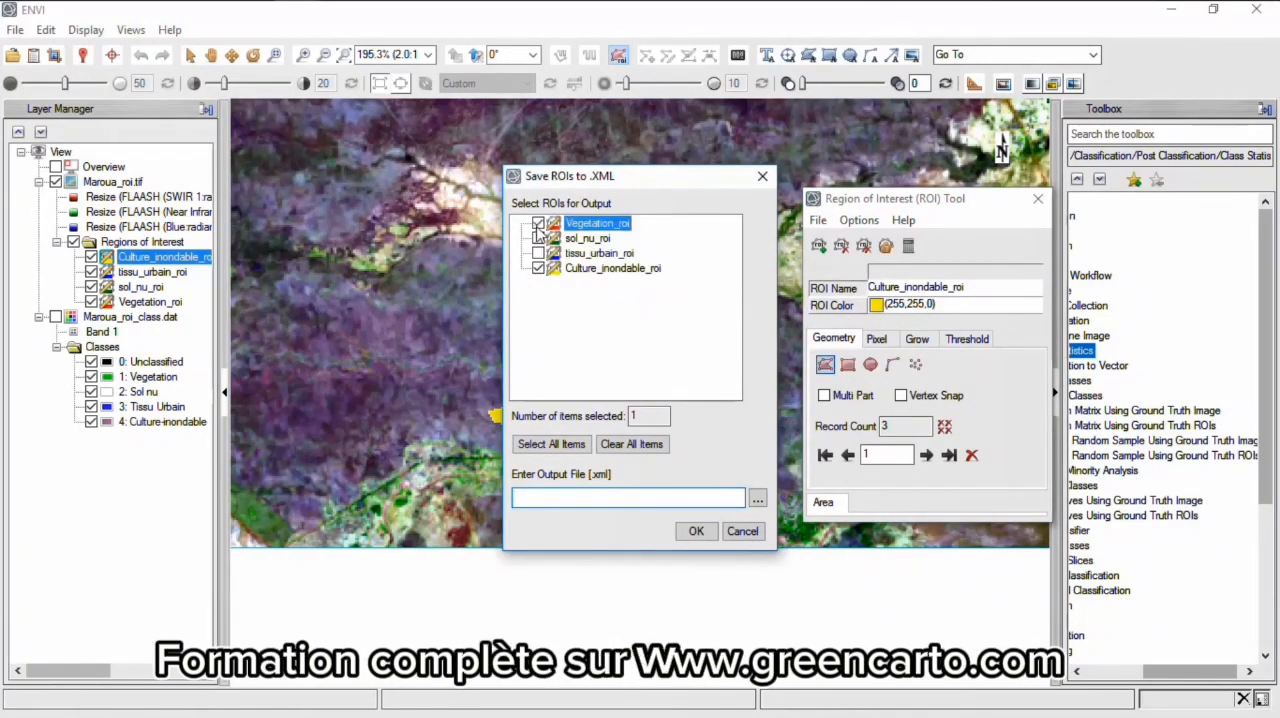
{"action": "left_click", "coordinate": [538, 238]}
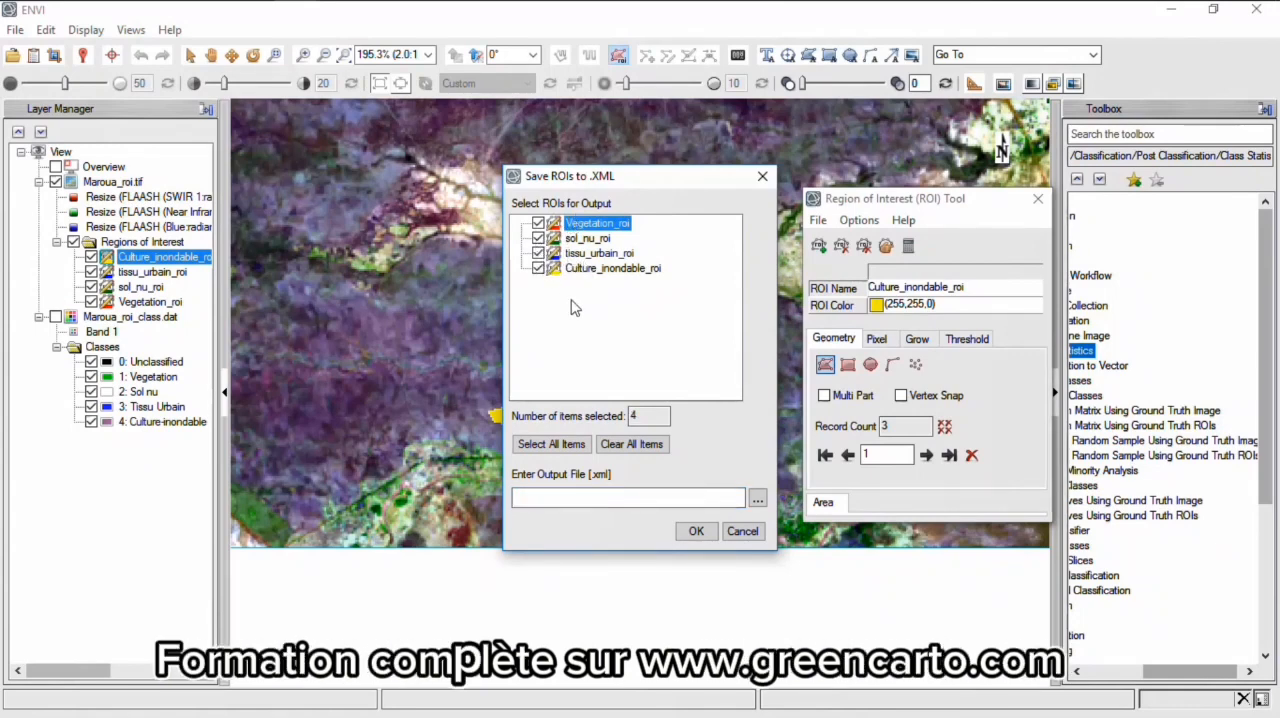
- Save the selected ROIs as ROI_Confusion in the Corrections folder and close the ROI tool
{"action": "left_click", "coordinate": [758, 500]}
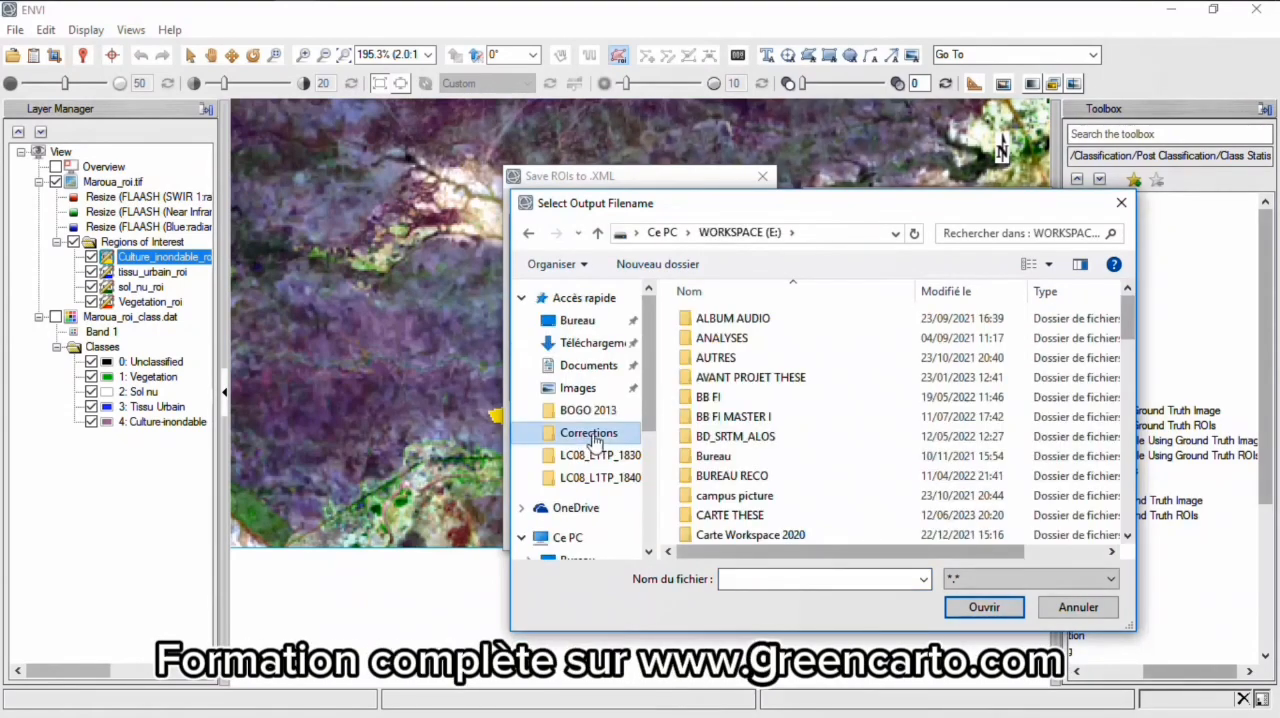
{"action": "left_click", "coordinate": [591, 434]}
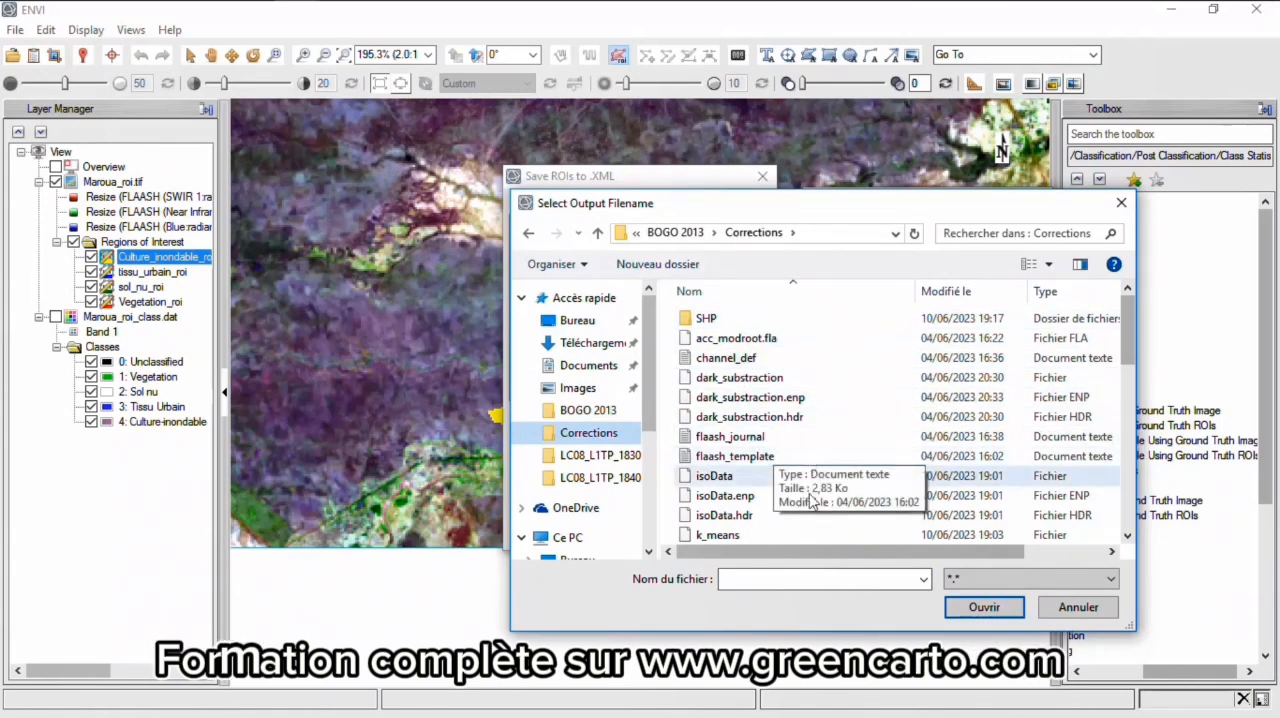
{"action": "left_click", "coordinate": [783, 582]}
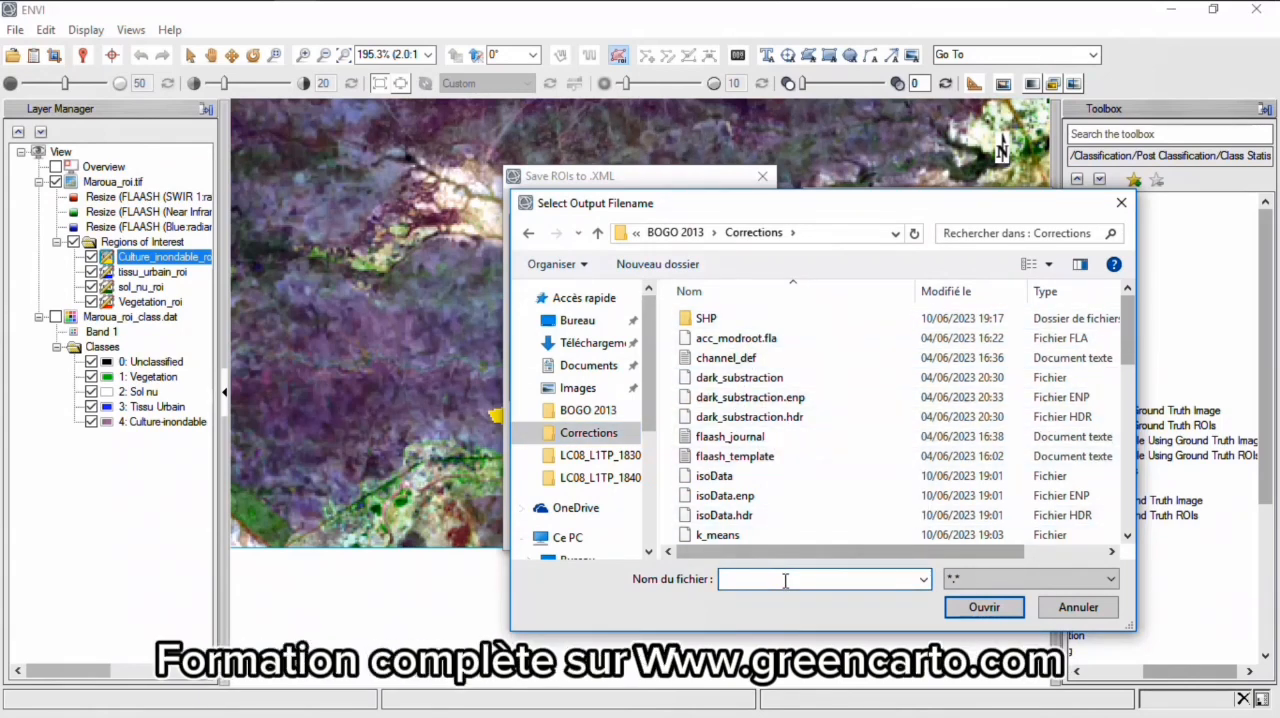
{"action": "type", "text": "R"}
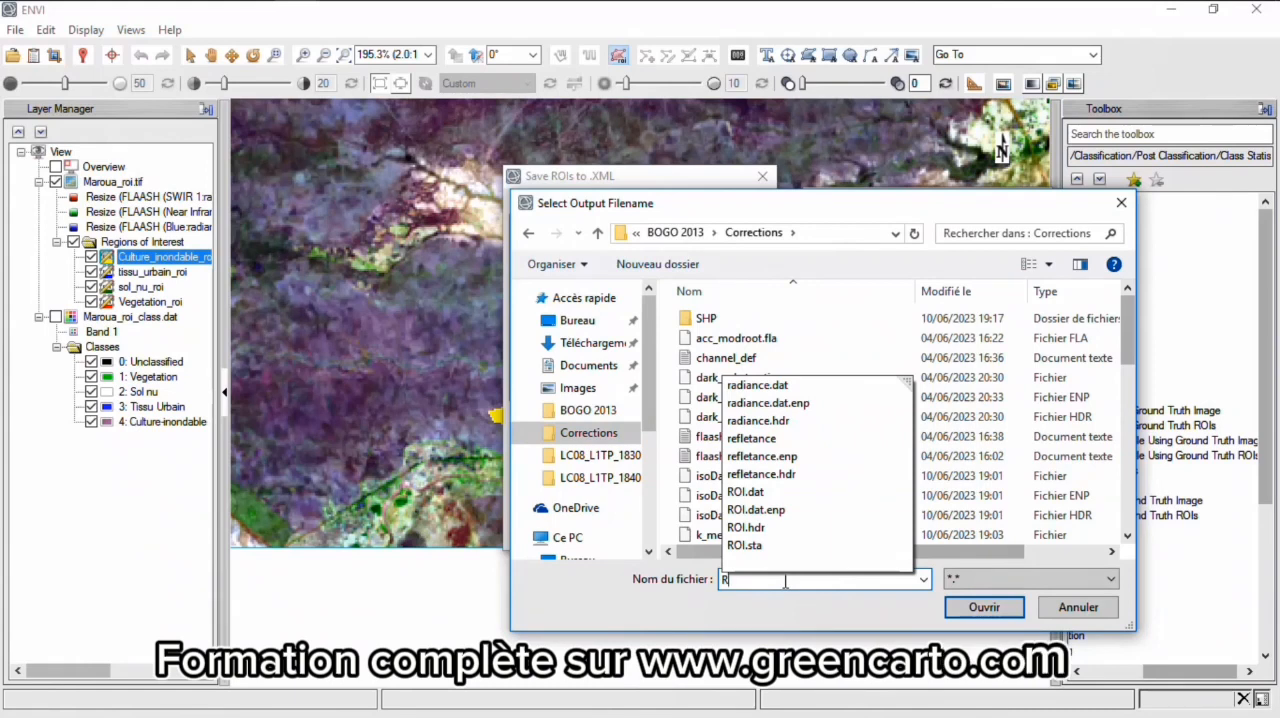
{"action": "type", "text": "OI_"}
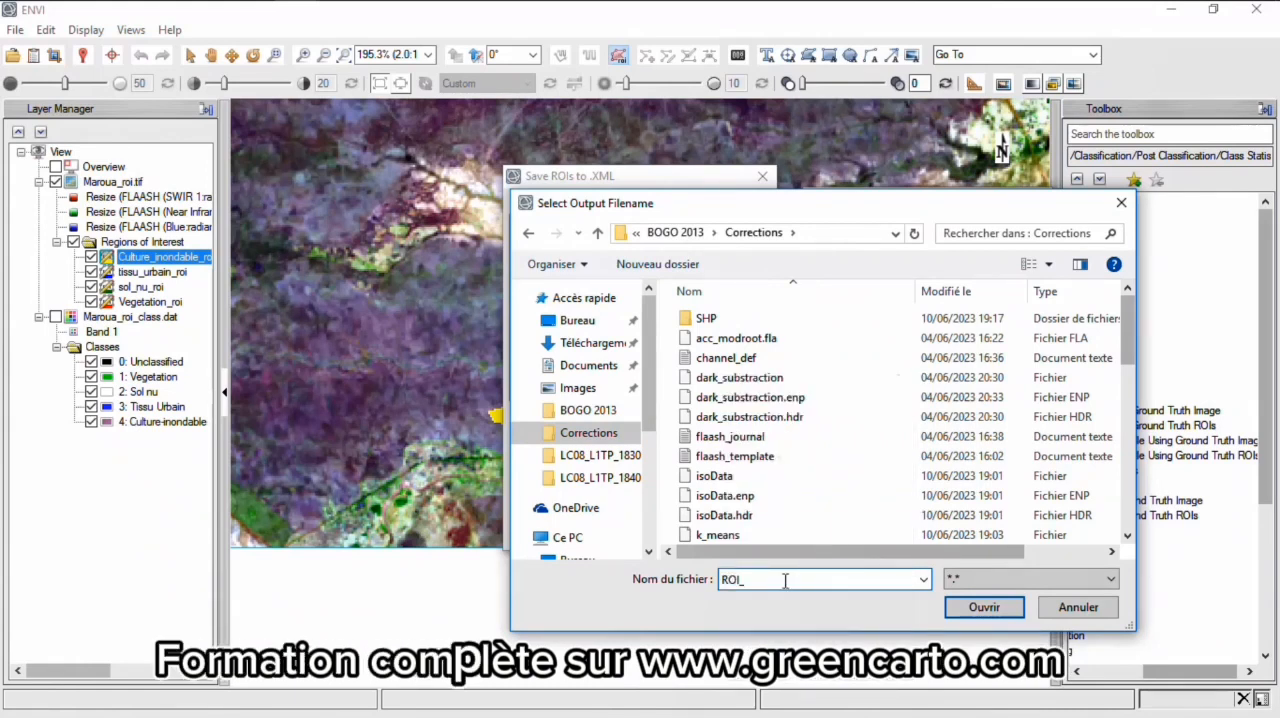
{"action": "type", "text": "Corrections"}
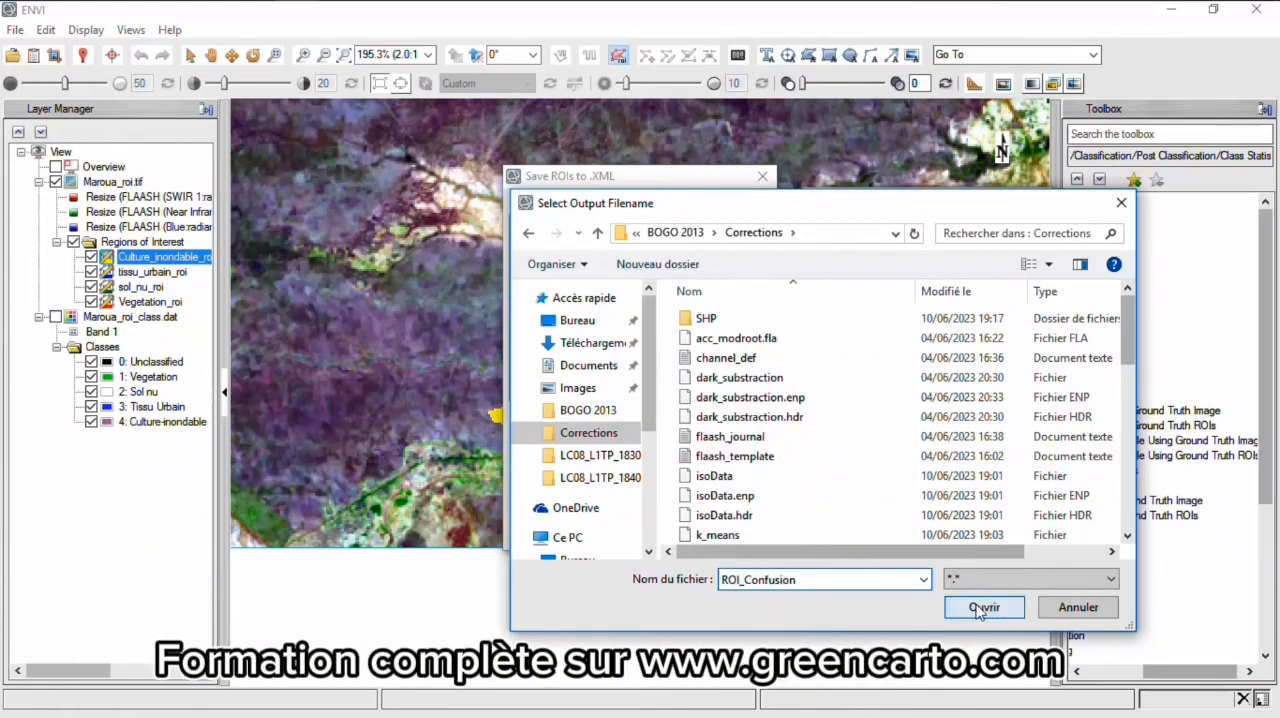
{"action": "left_click", "coordinate": [981, 607]}
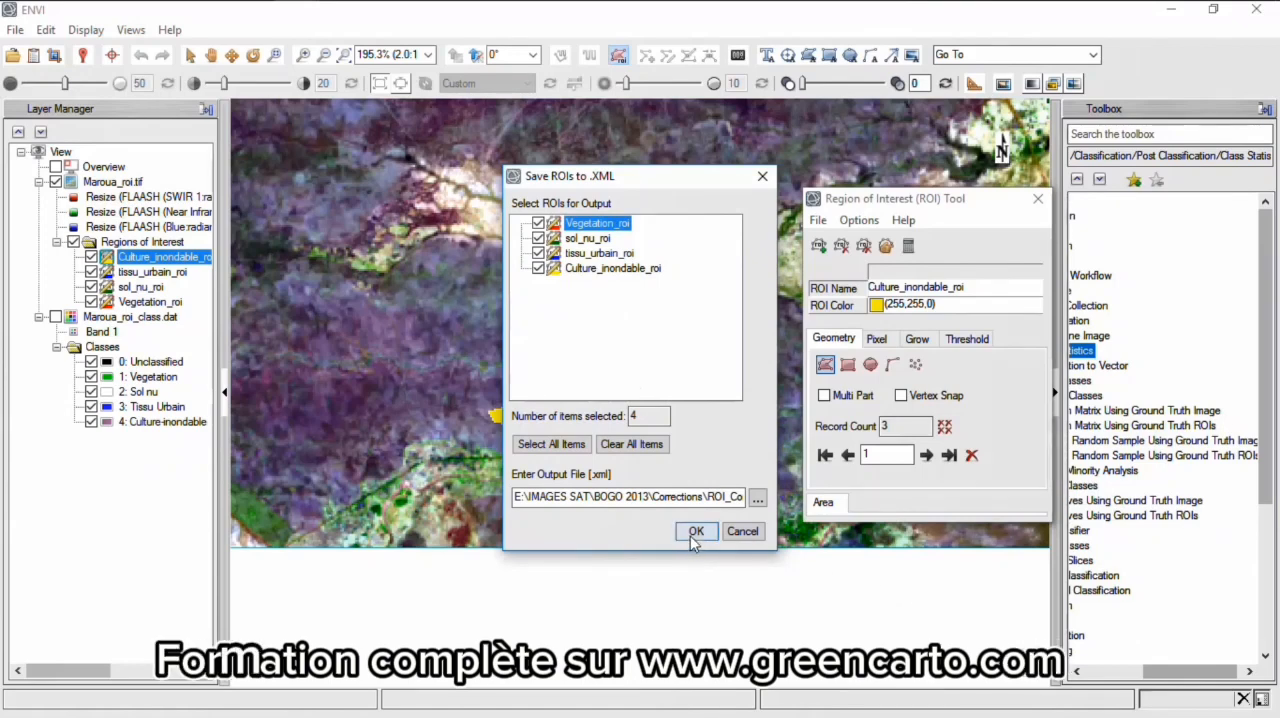
{"action": "left_click", "coordinate": [692, 533]}
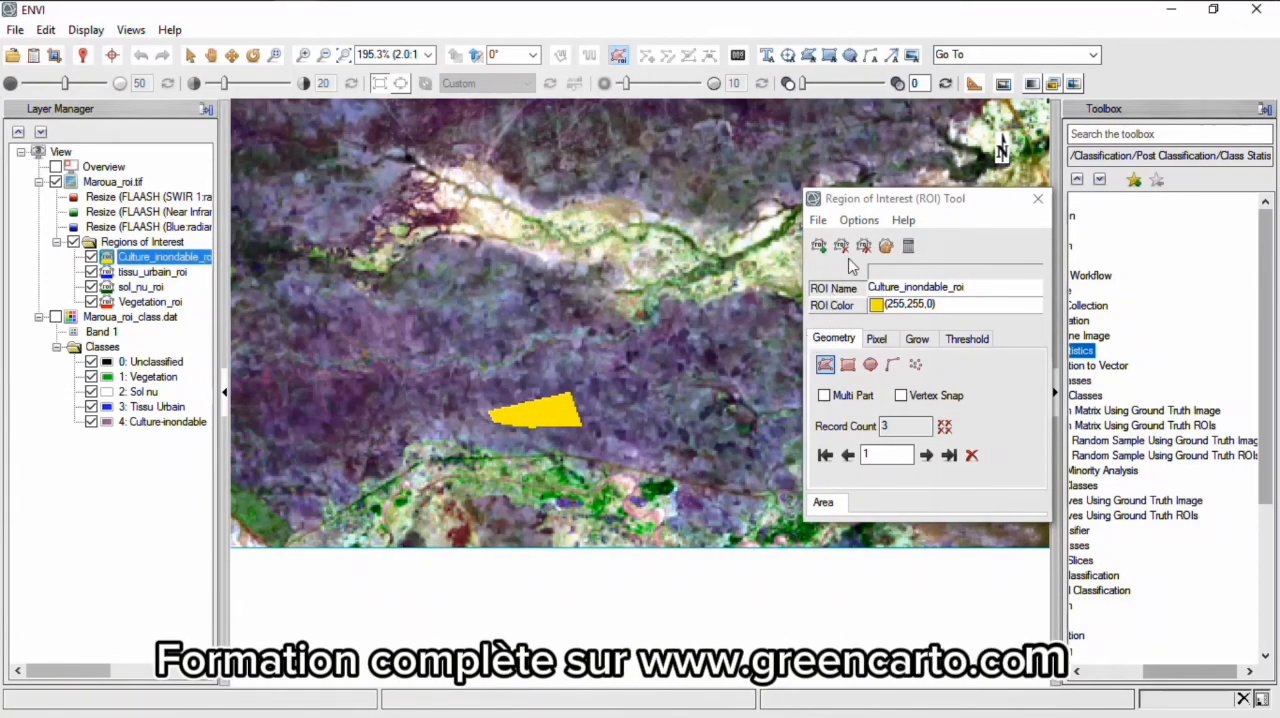
{"action": "left_click_drag", "start_coordinate": [900, 205], "coordinate": [532, 222]}
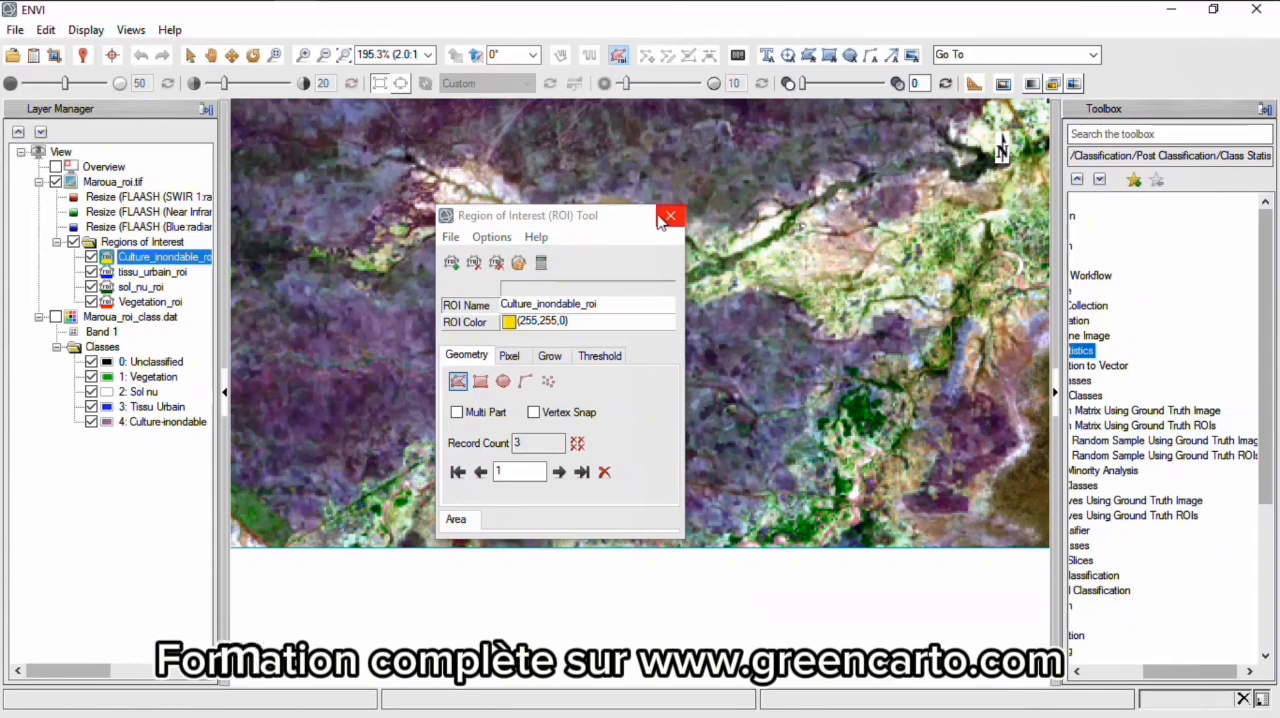
{"action": "left_click", "coordinate": [668, 218]}
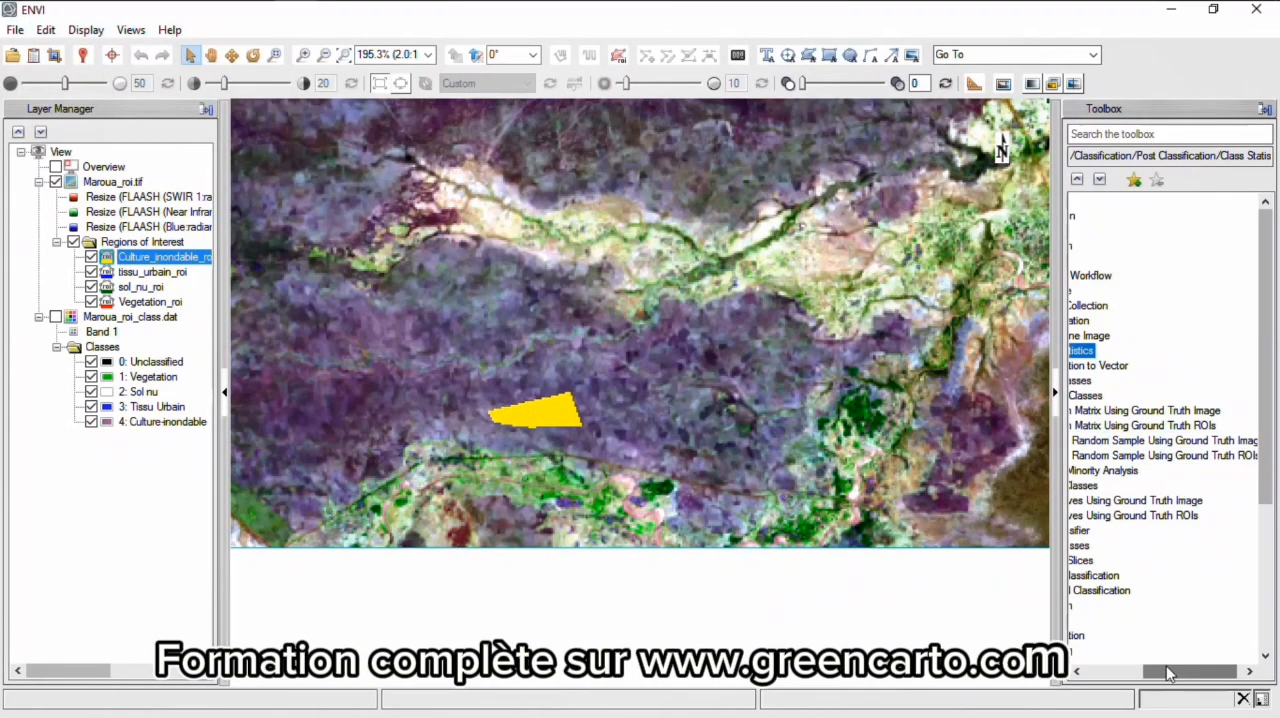
- Start Confusion Matrix Using Ground Truth ROIs with Maroua_roi_class.dat as the classification input file
{"action": "mouse_move", "coordinate": [1165, 671]}
{"action": "left_mouse_down"}
{"action": "mouse_move", "coordinate": [1137, 680]}
{"action": "mouse_move", "coordinate": [1151, 679]}
{"action": "left_mouse_up"}
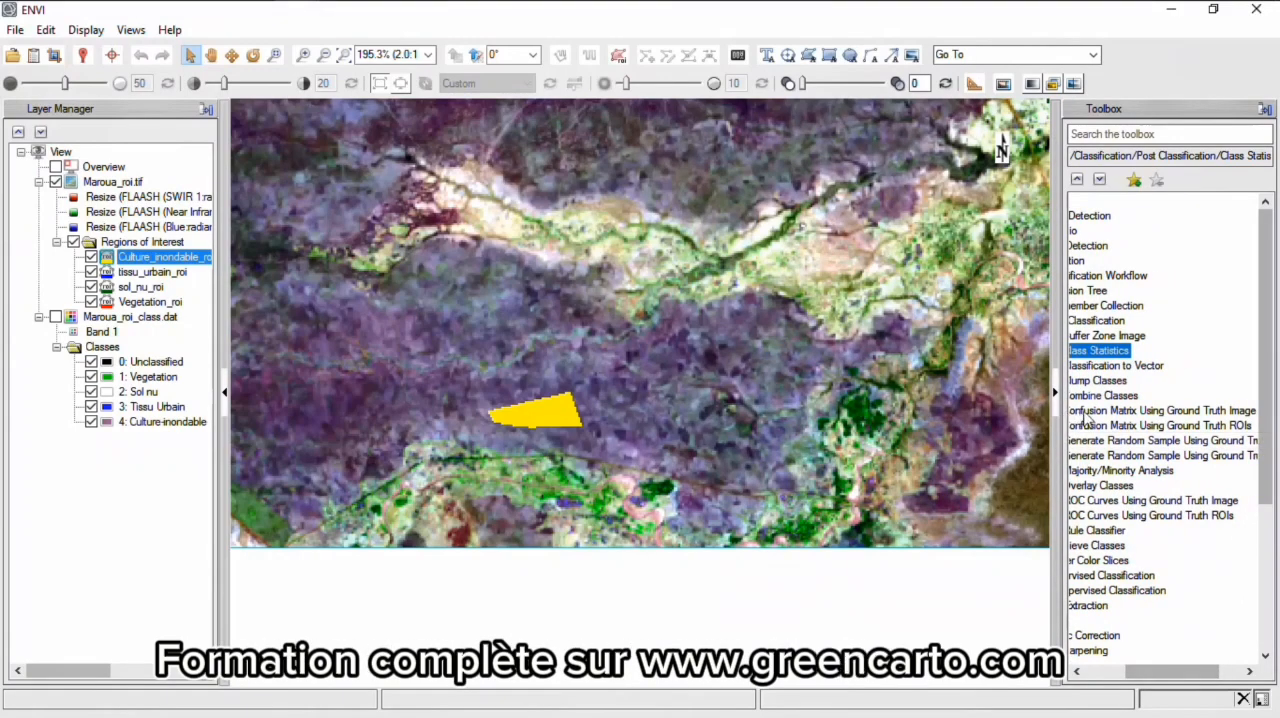
{"action": "double_click", "coordinate": [1204, 428]}
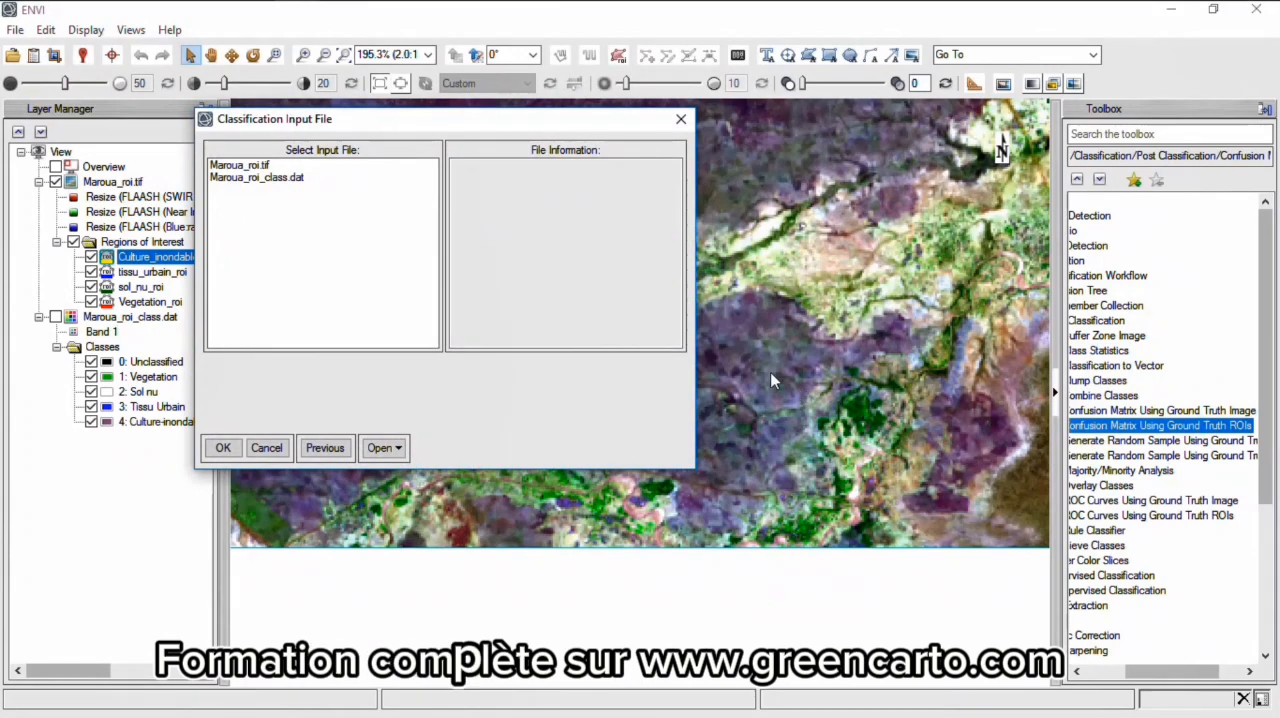
{"action": "left_click", "coordinate": [283, 178]}
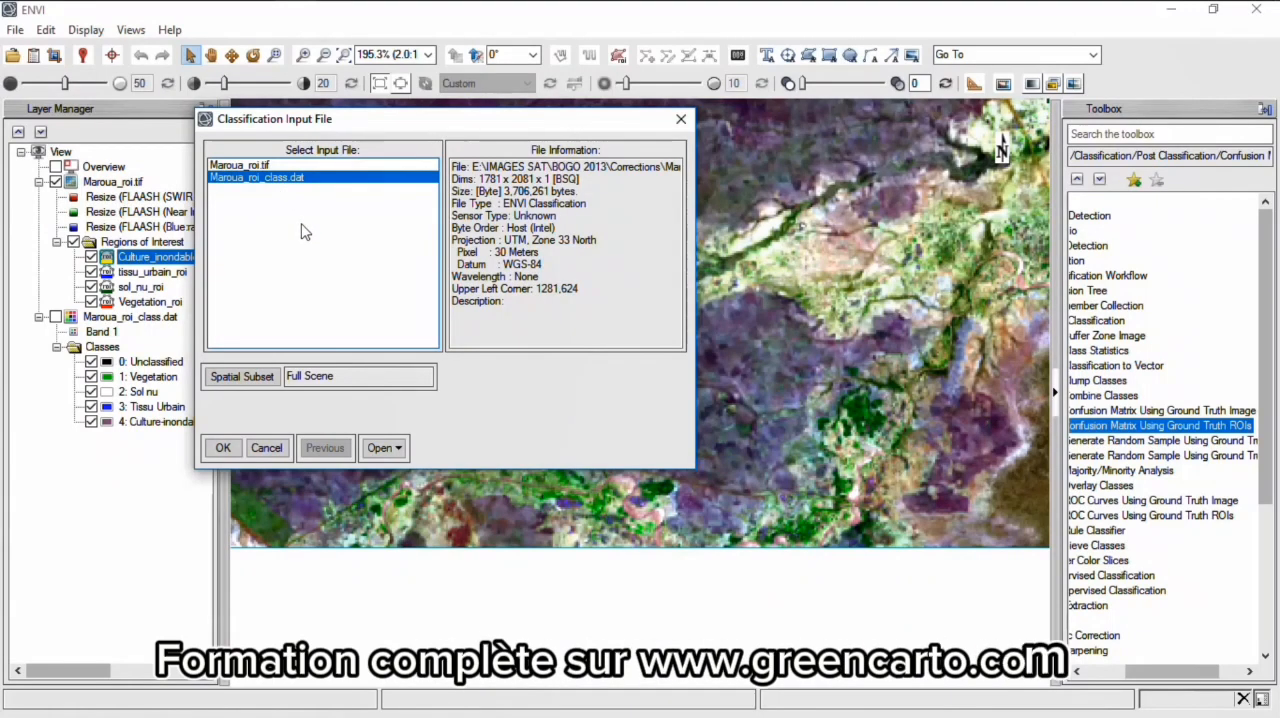
{"action": "left_click", "coordinate": [224, 447]}
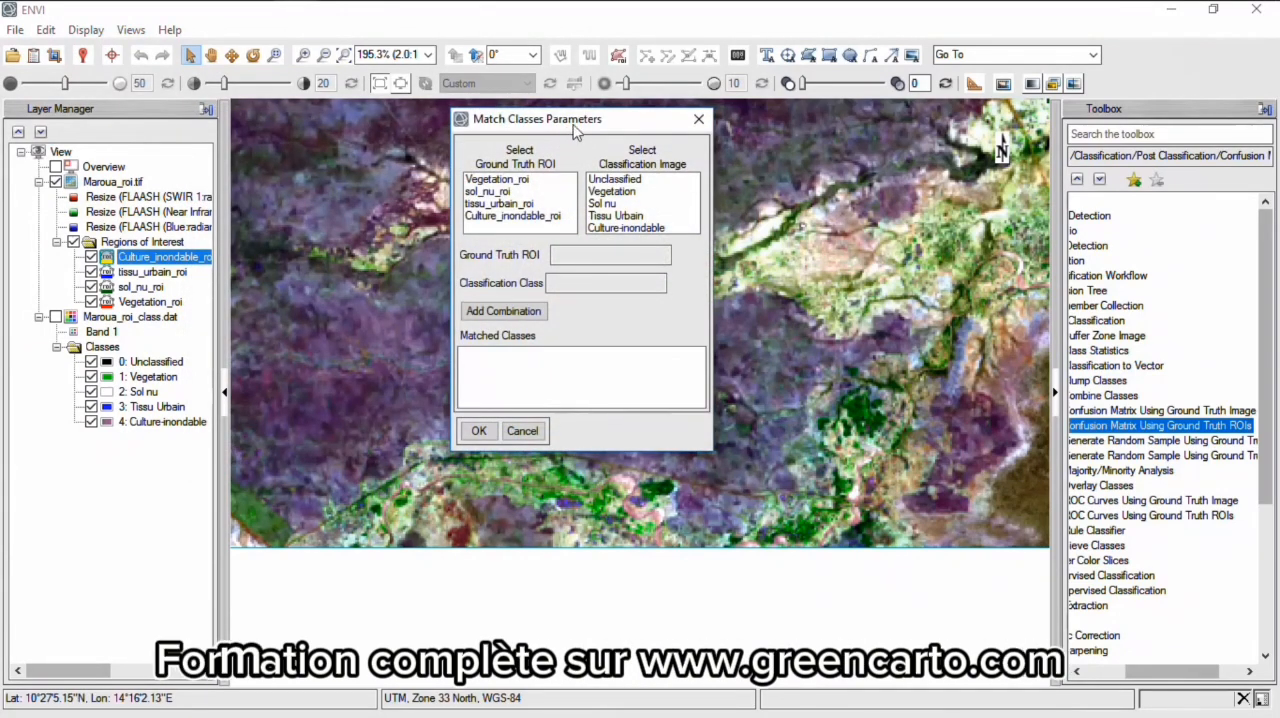
{"action": "left_click_drag", "start_coordinate": [570, 122], "coordinate": [492, 177]}
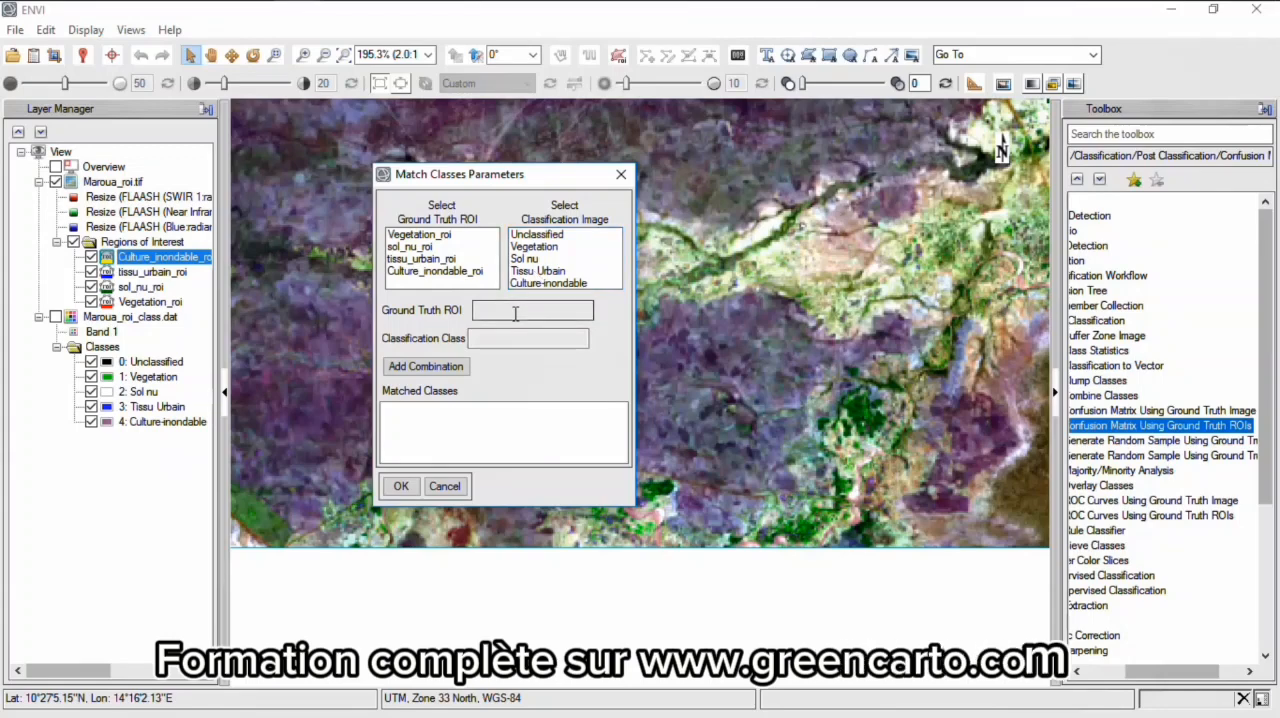
- Match Vegetation_roi with the Vegetation class and sol_nu_roi with the Sol nu class
{"action": "left_click", "coordinate": [420, 236]}
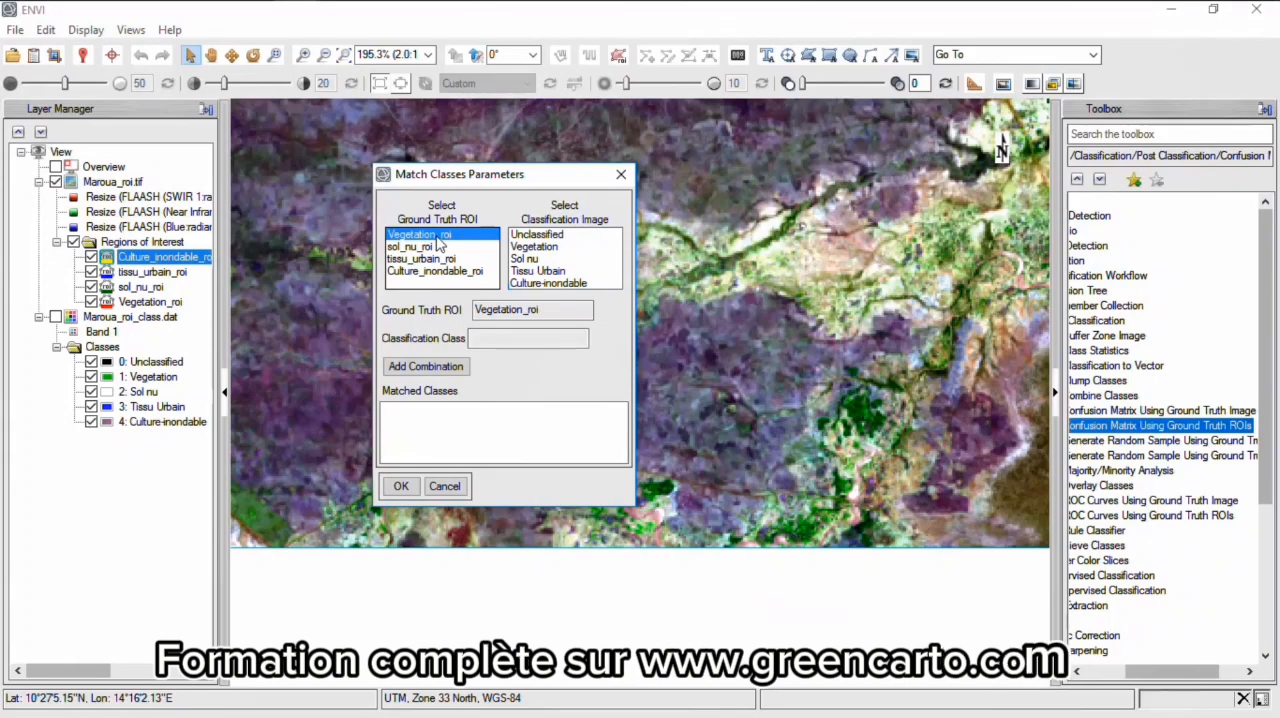
{"action": "left_click", "coordinate": [541, 250]}
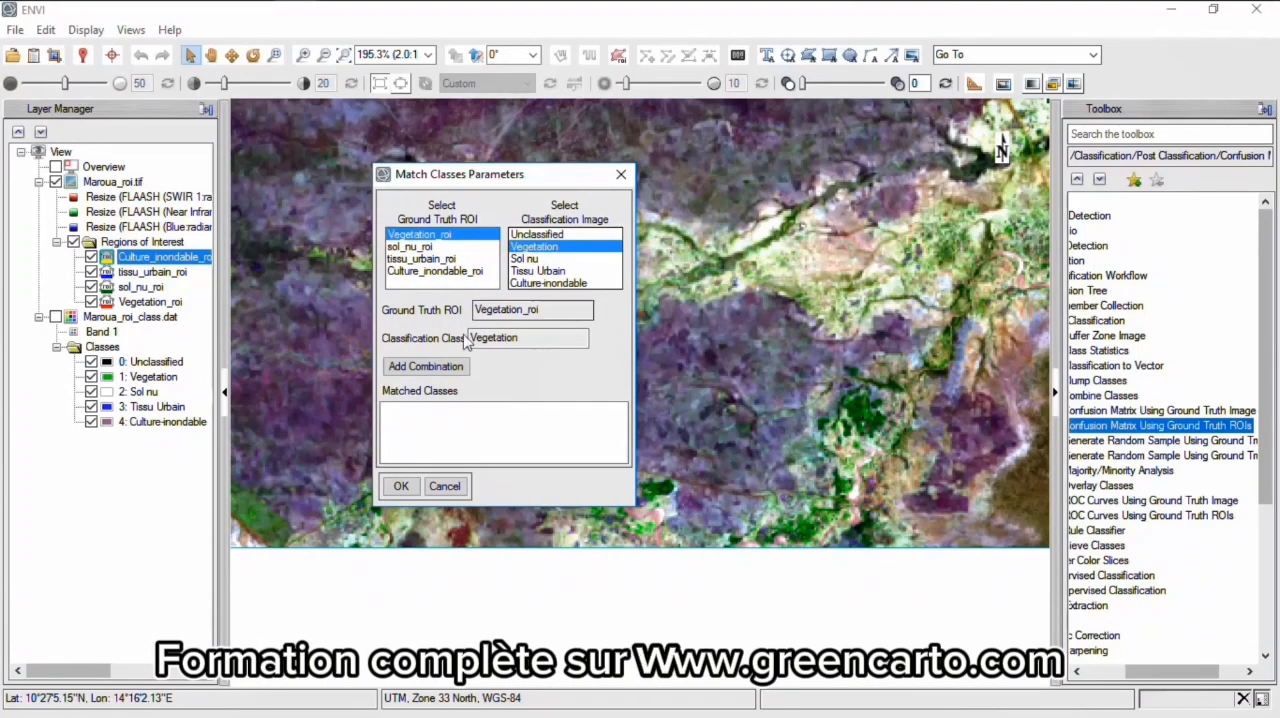
{"action": "left_click", "coordinate": [419, 372]}
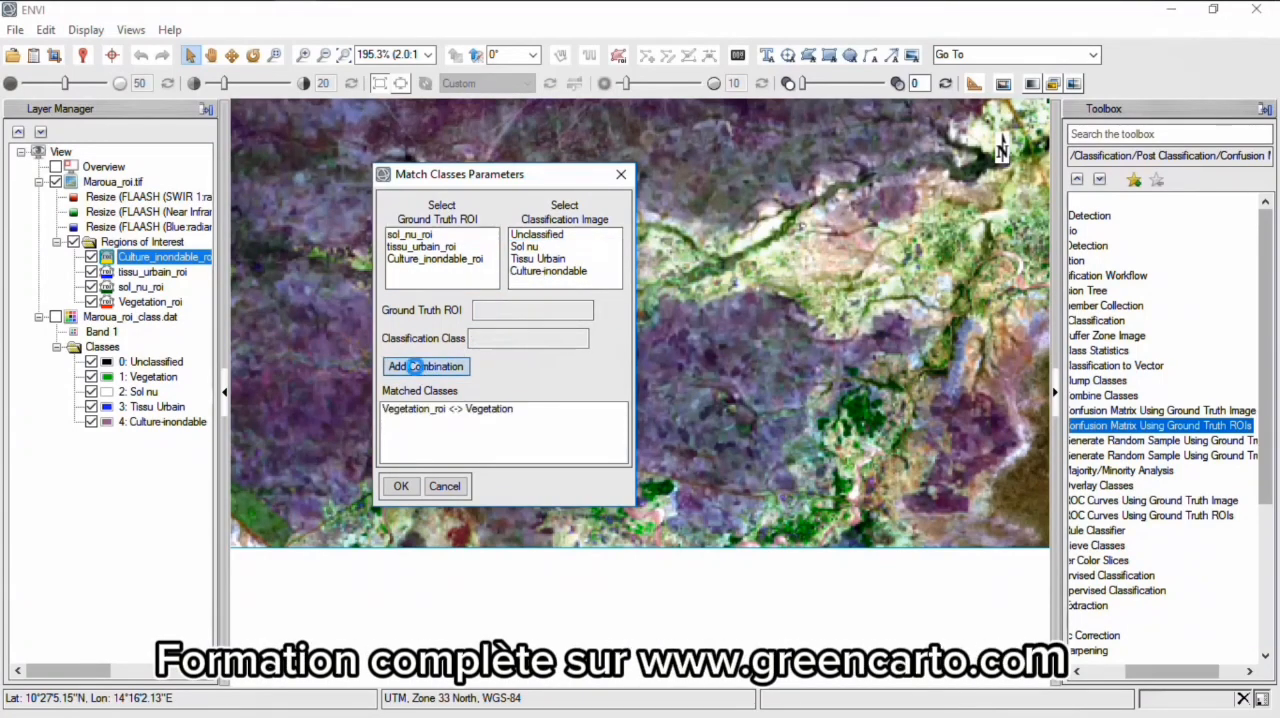
{"action": "left_click", "coordinate": [427, 237]}
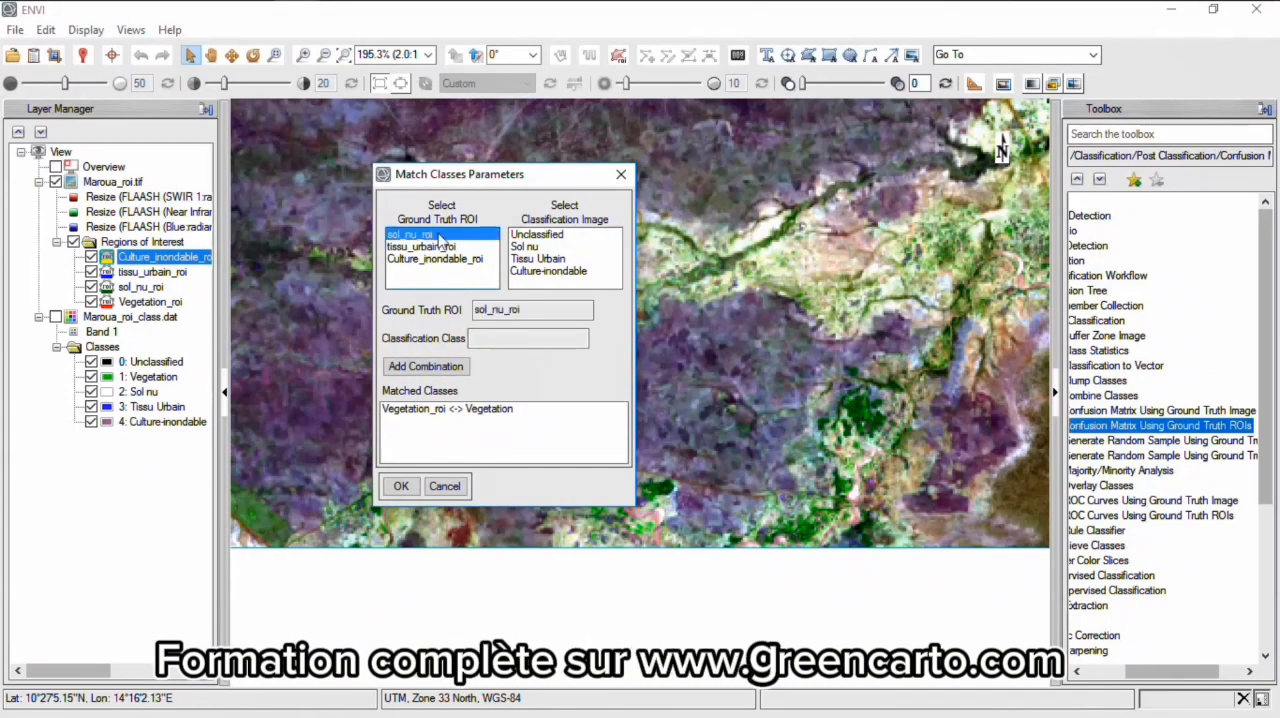
{"action": "left_click", "coordinate": [522, 246]}
{"action": "left_click", "coordinate": [432, 370]}
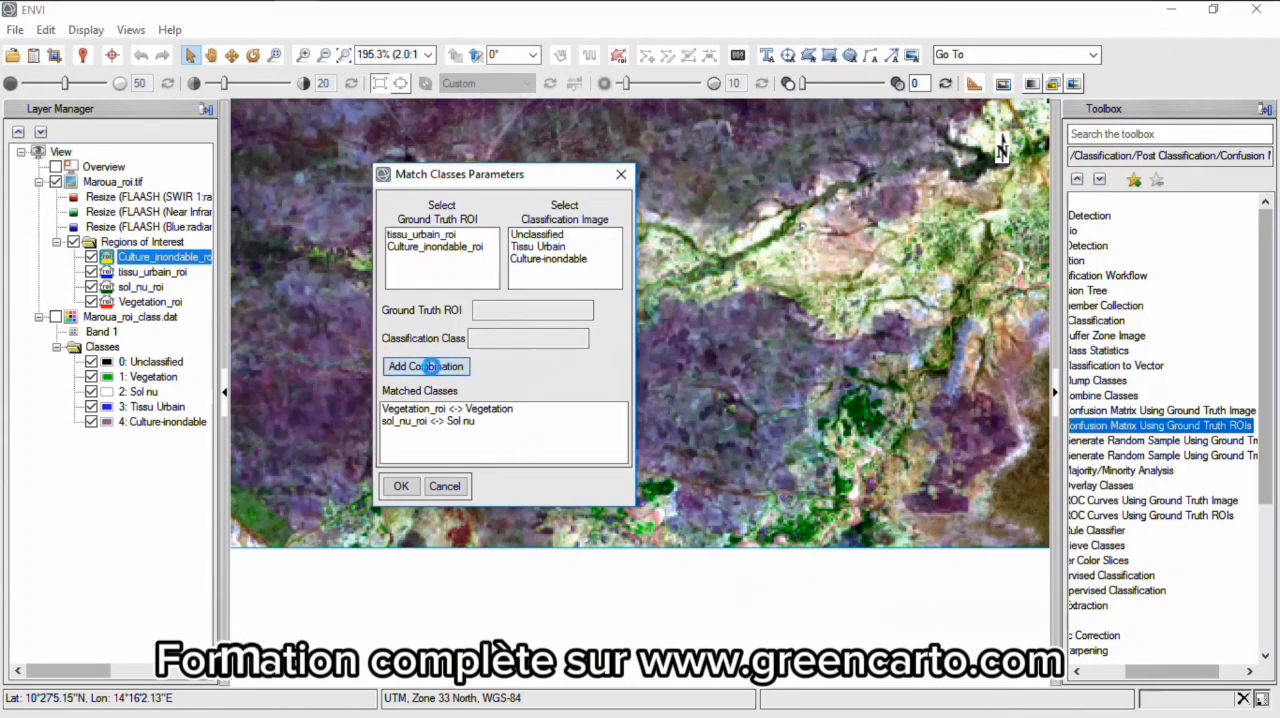
- Match tissu_urbain_roi with the Tissu Urbain class and Culture_inondable_roi with the Culture-inondable class
{"action": "left_click", "coordinate": [428, 238]}
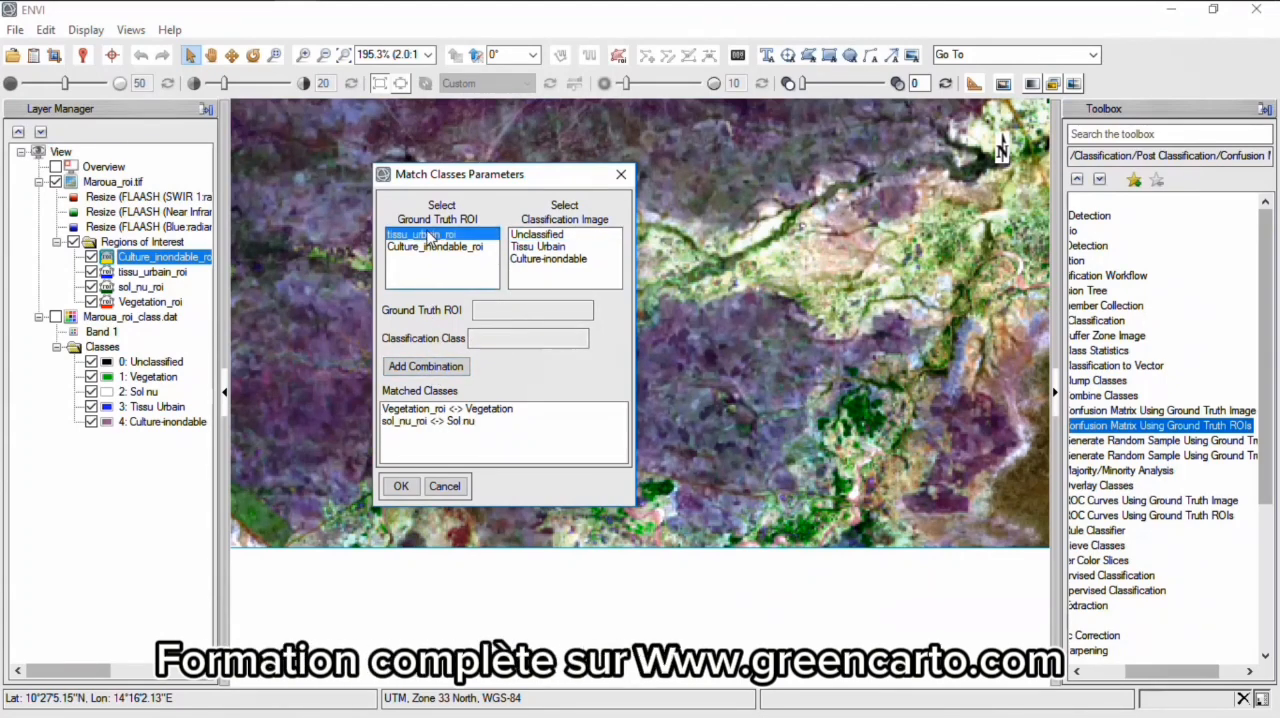
{"action": "left_click", "coordinate": [524, 246]}
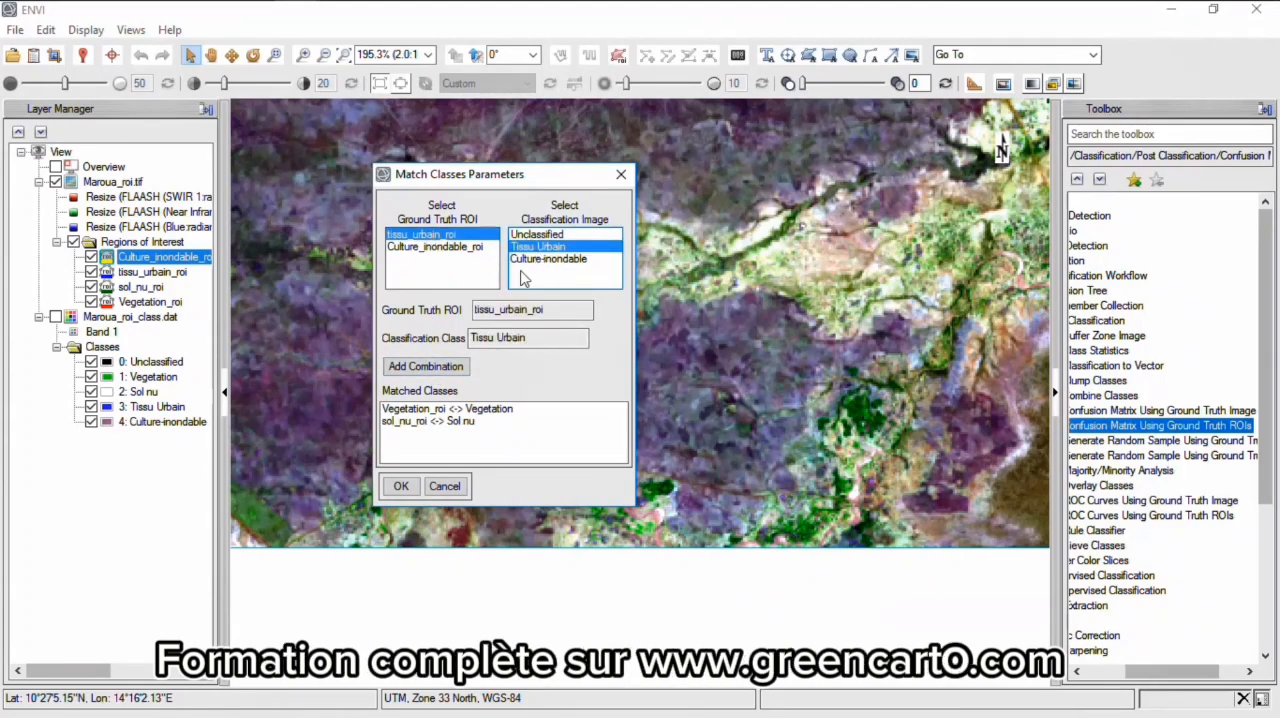
{"action": "left_click", "coordinate": [450, 366]}
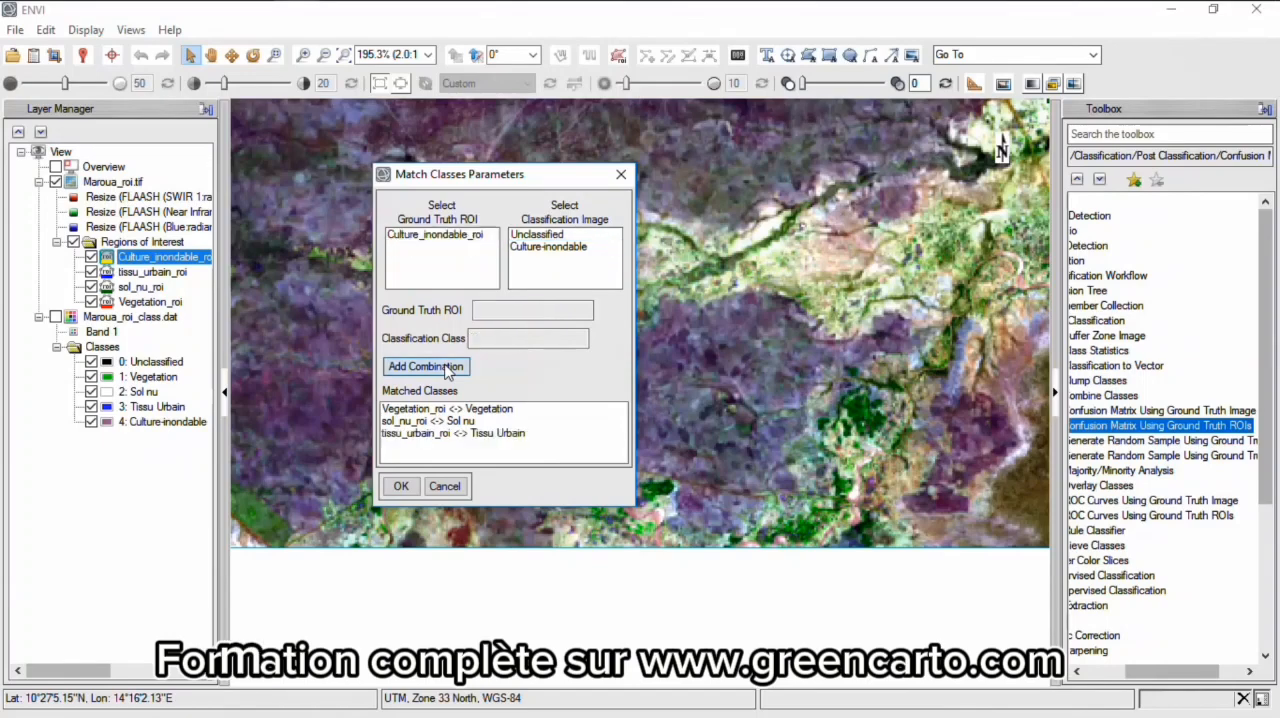
{"action": "left_click", "coordinate": [447, 244]}
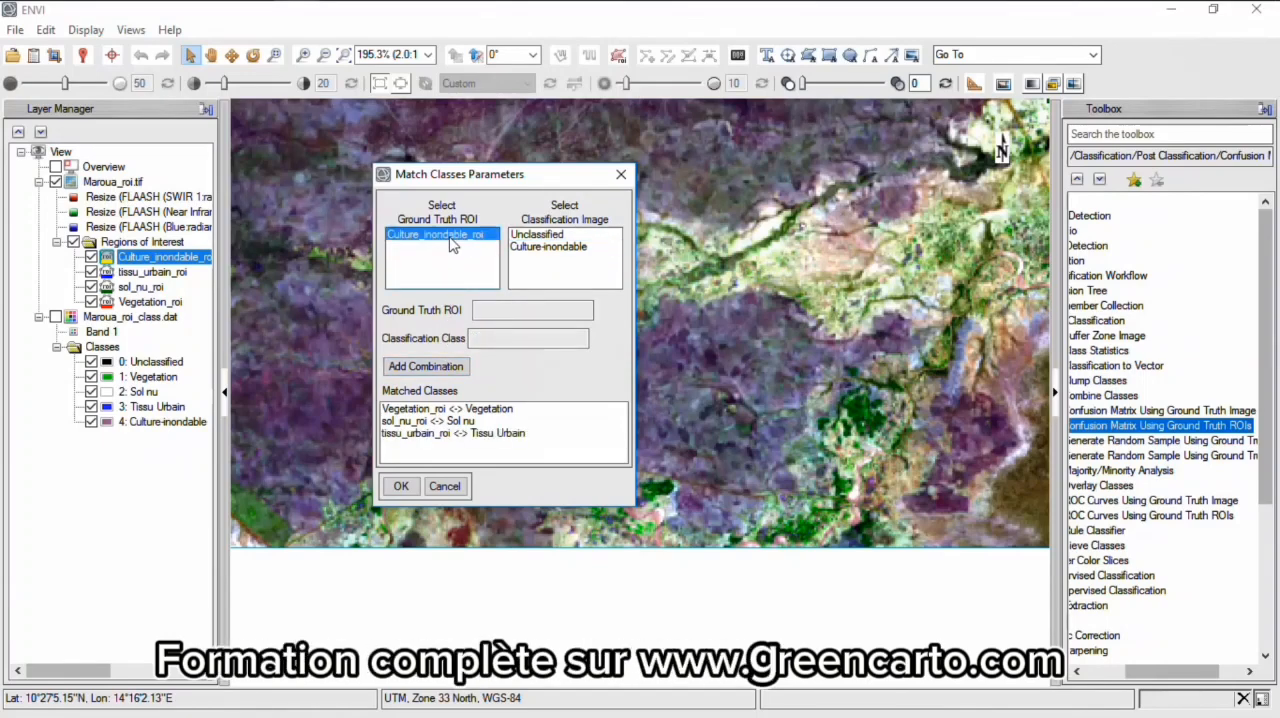
{"action": "left_click", "coordinate": [545, 246]}
{"action": "left_click", "coordinate": [445, 367]}
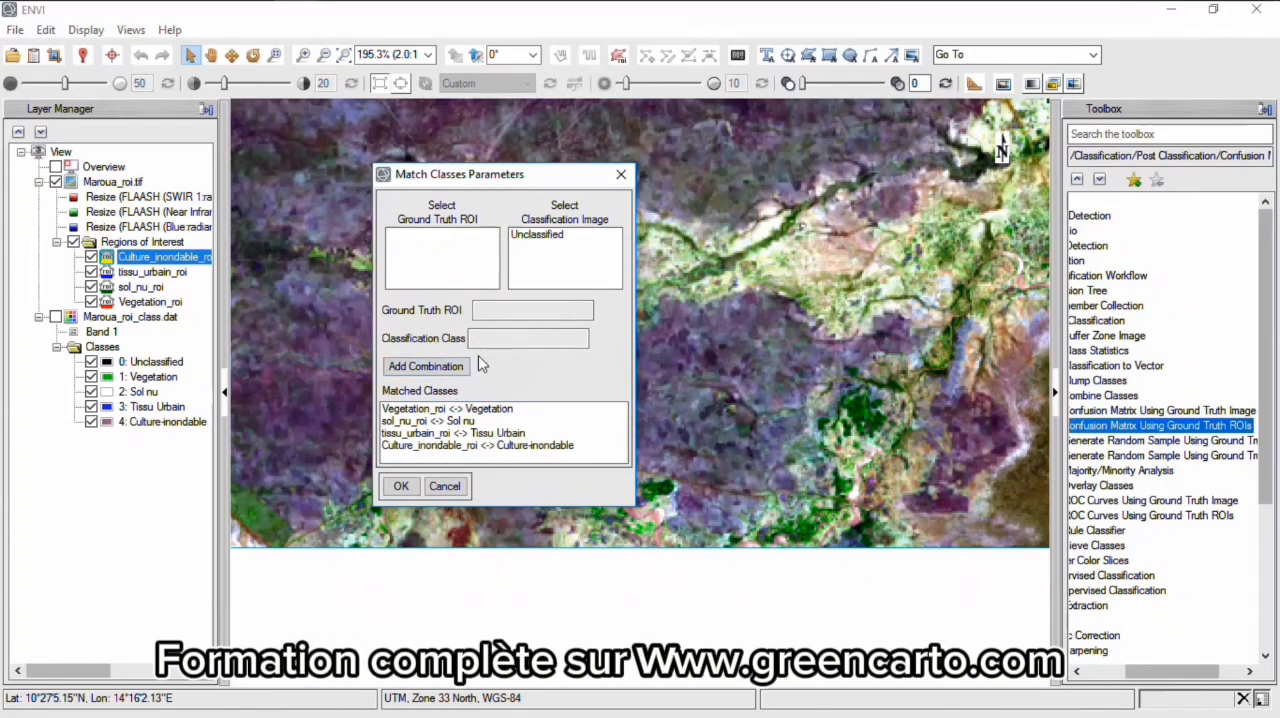
- Generate the confusion matrix in pixels and percent with an accuracy assessment, and enlarge the report to show it in full
{"action": "left_click", "coordinate": [401, 486]}
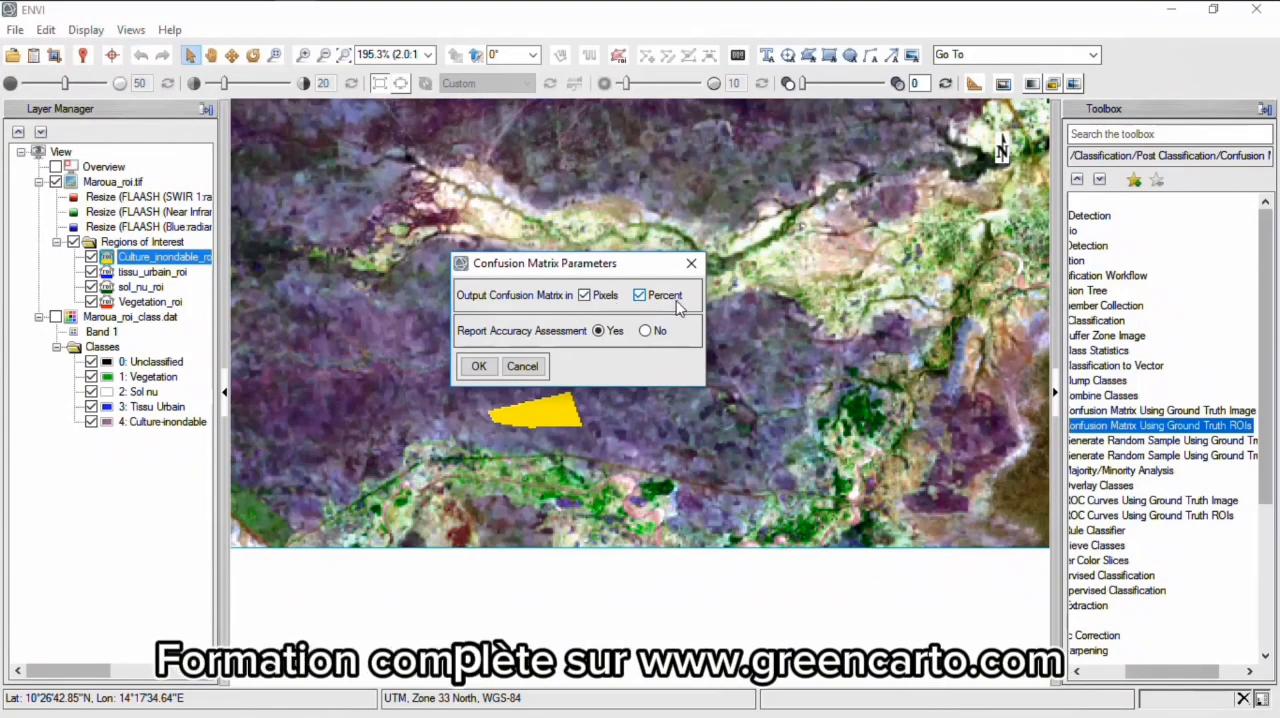
{"action": "left_click", "coordinate": [477, 368]}
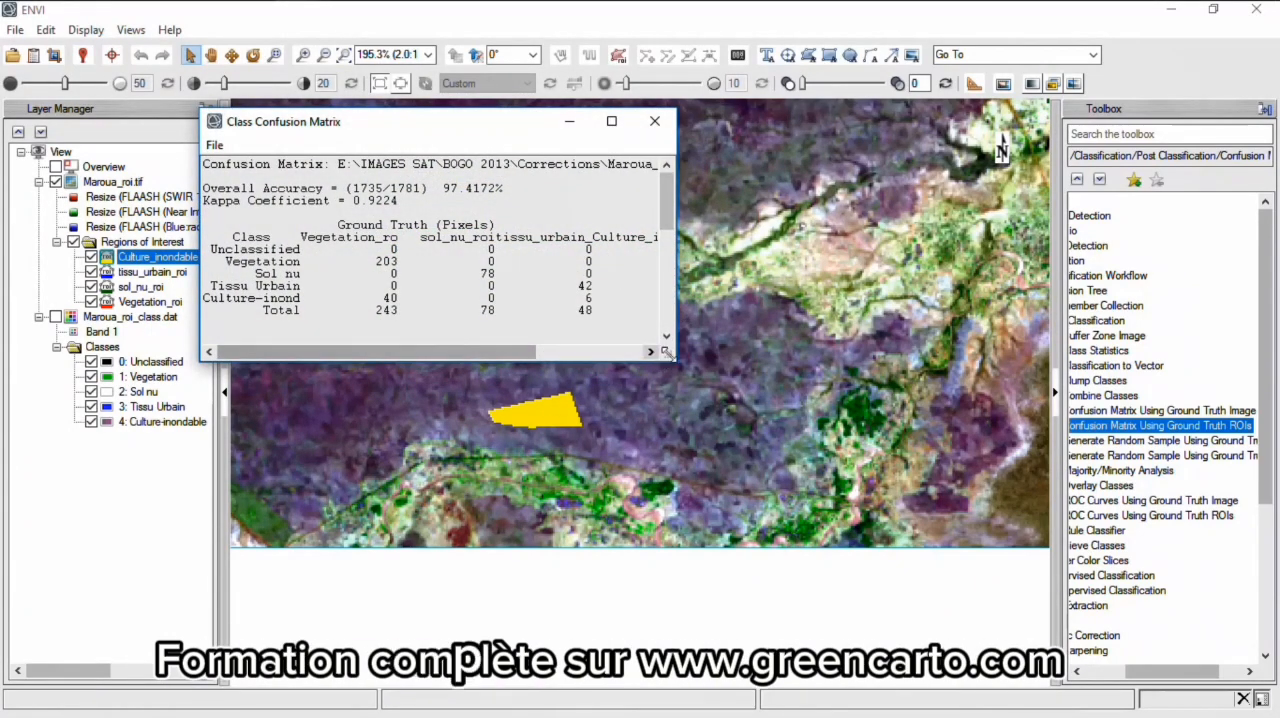
{"action": "left_click_drag", "start_coordinate": [666, 352], "coordinate": [996, 428]}
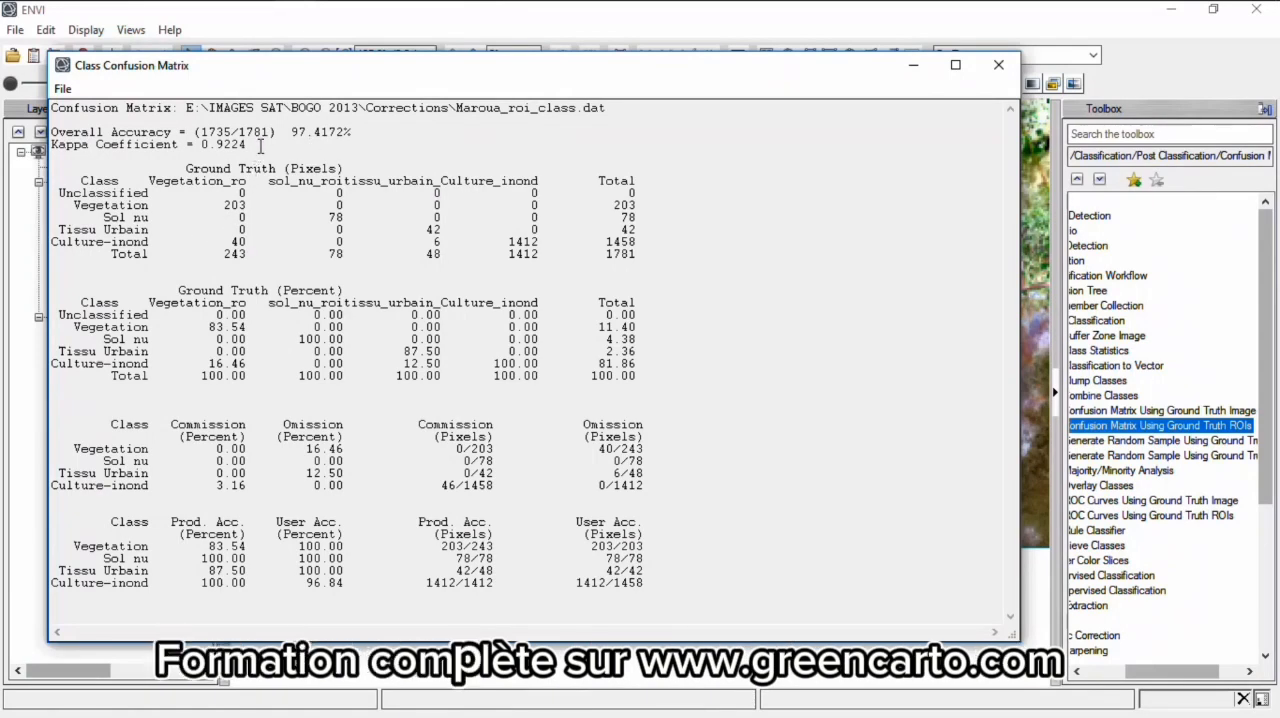
- Examine the overall accuracy and the Kappa coefficient in the confusion matrix report
{"action": "left_click_drag", "start_coordinate": [261, 145], "coordinate": [52, 133]}
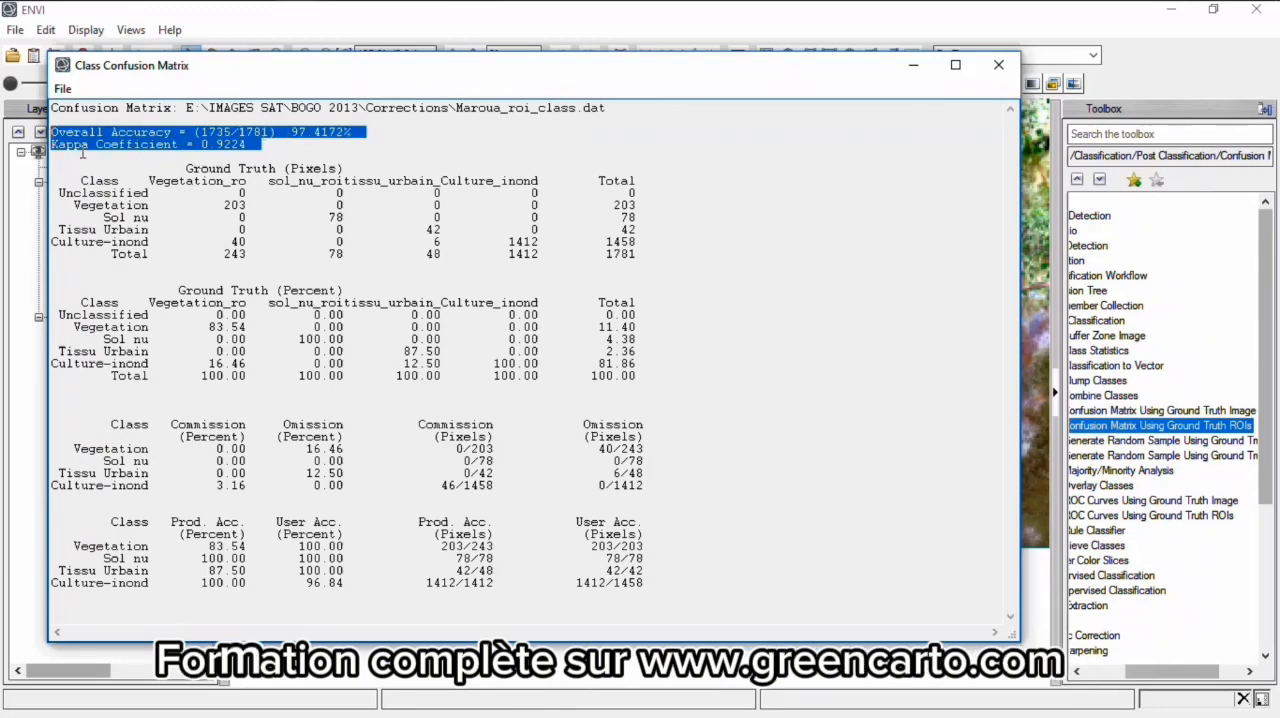
{"action": "left_click", "coordinate": [307, 148]}
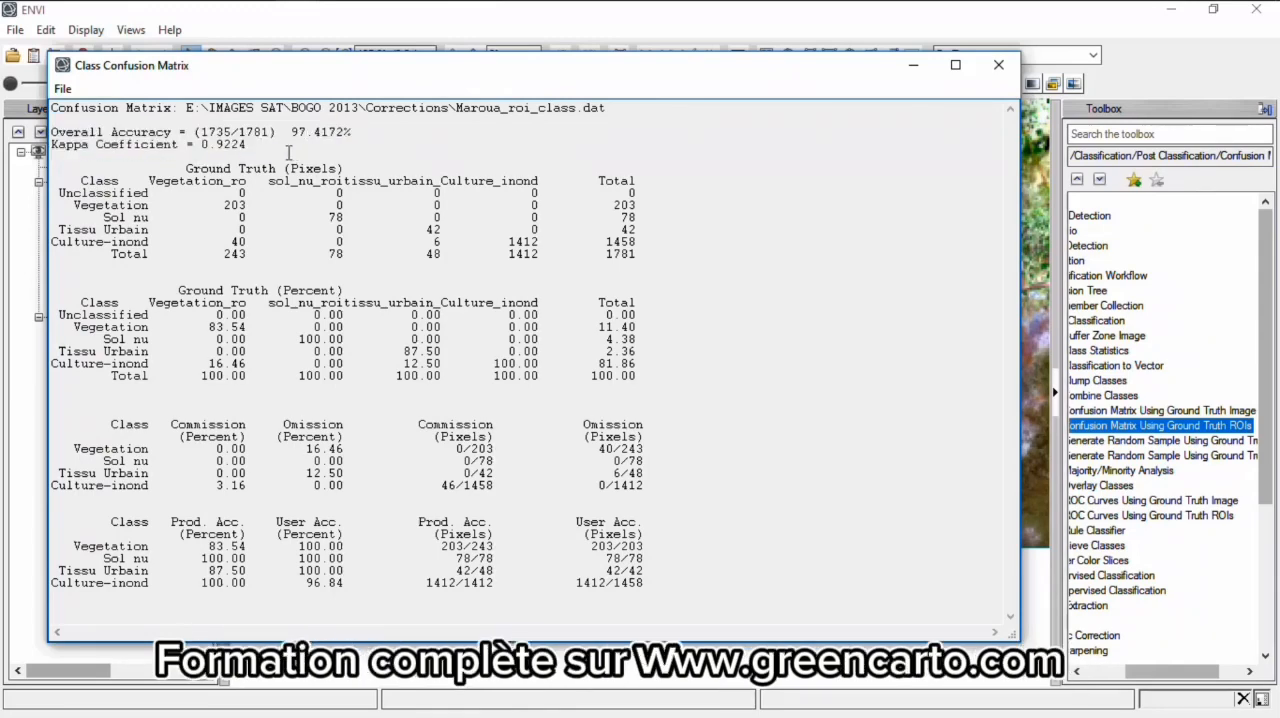
{"action": "left_click_drag", "start_coordinate": [256, 147], "coordinate": [203, 148]}
{"action": "left_click_drag", "start_coordinate": [256, 145], "coordinate": [203, 149]}
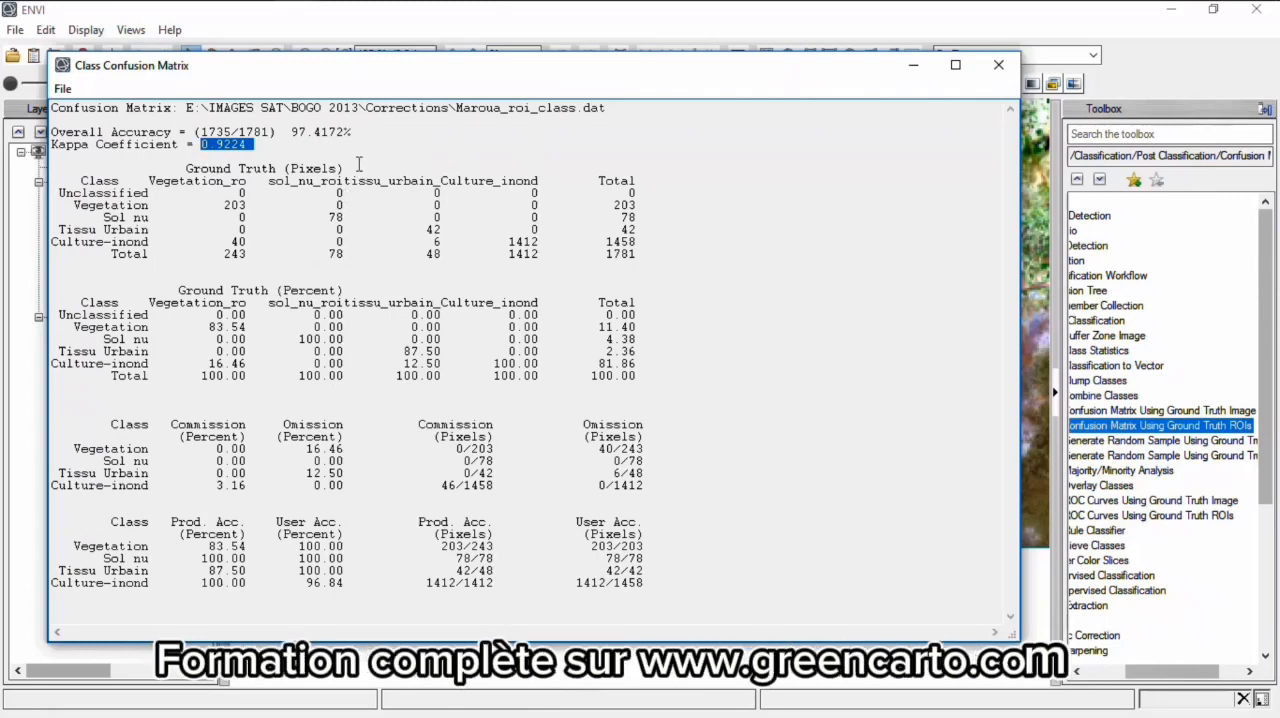
- Examine the overall accuracy percentage at the head of the confusion matrix report
{"action": "left_click_drag", "start_coordinate": [366, 132], "coordinate": [293, 136]}
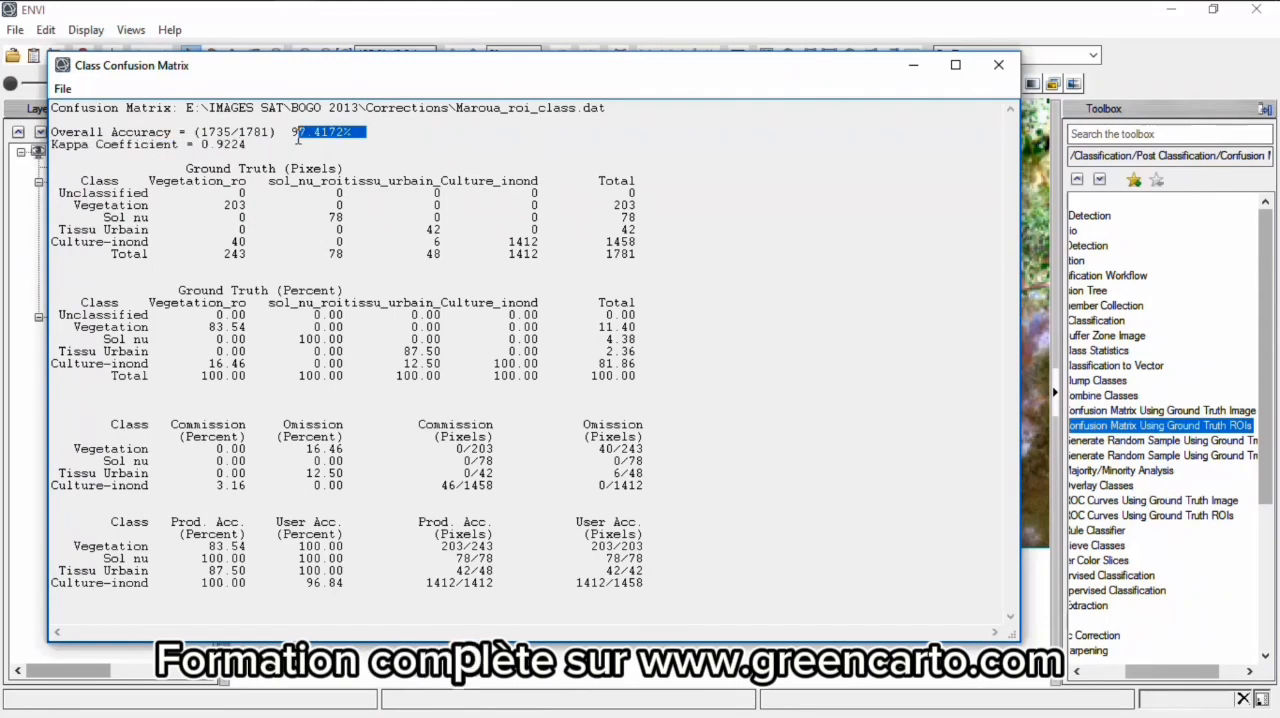
{"action": "left_click", "coordinate": [316, 136]}
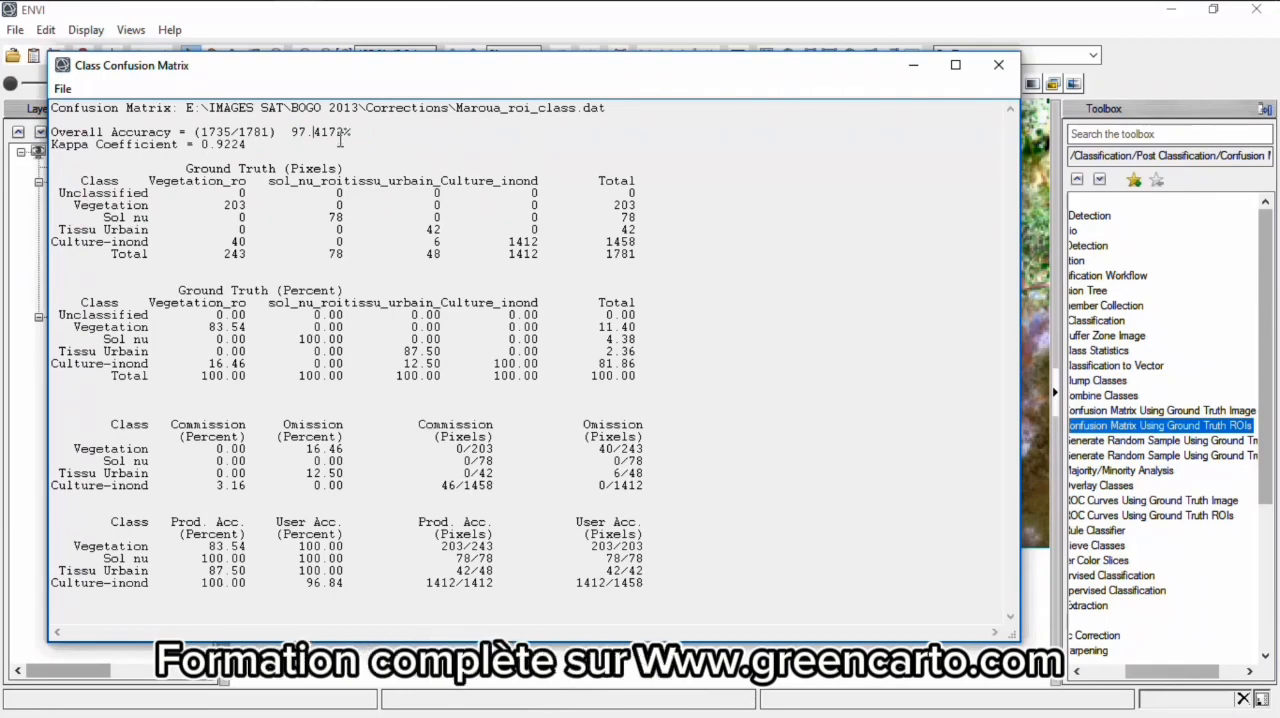
{"action": "mouse_move", "coordinate": [299, 134]}
{"action": "left_mouse_down"}
{"action": "mouse_move", "coordinate": [358, 133]}
{"action": "mouse_move", "coordinate": [291, 140]}
{"action": "left_mouse_up"}
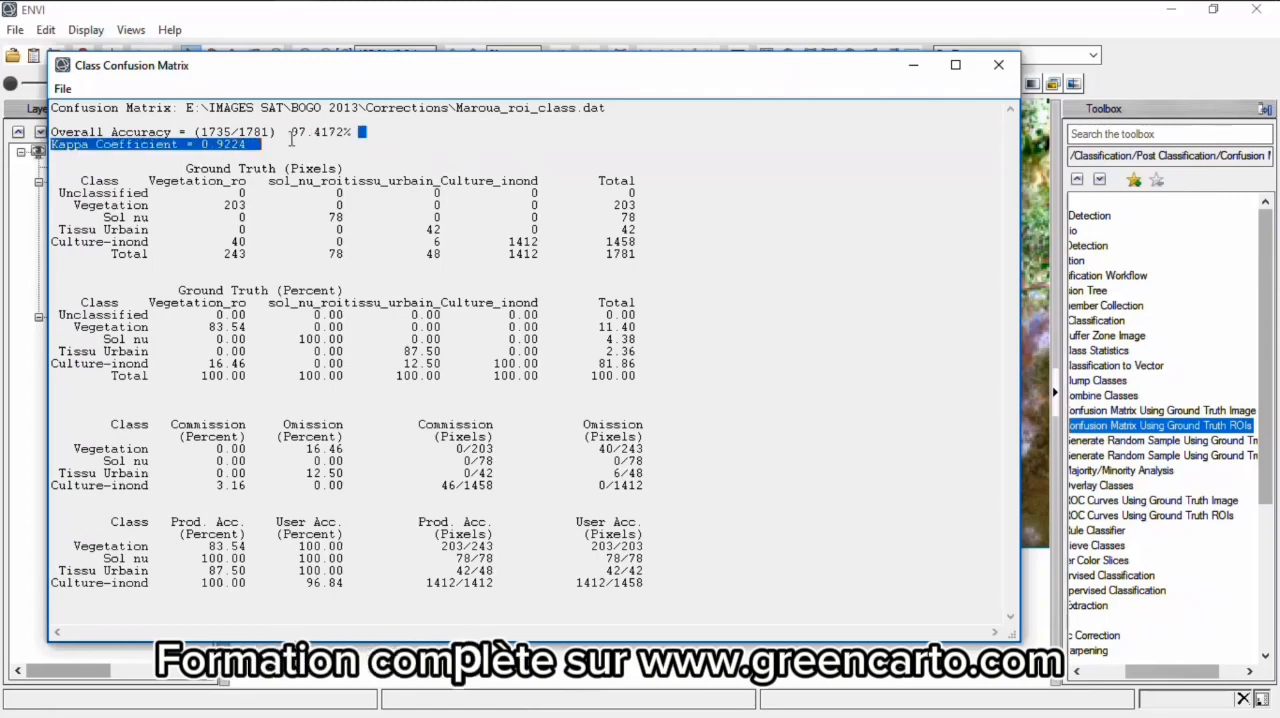
{"action": "left_click", "coordinate": [291, 140]}
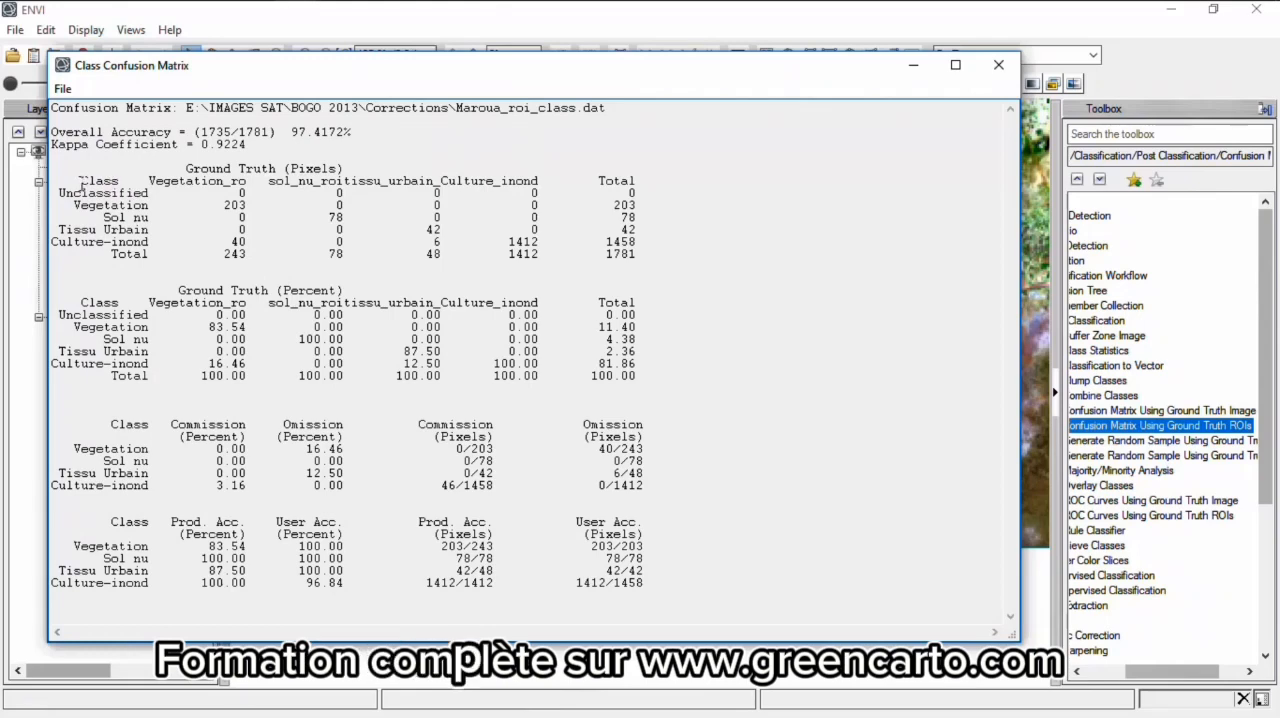
- Examine the Ground Truth (Pixels) table, comparing the correctly classified pixels of each class with the row totals and the confused pixels
{"action": "left_click_drag", "start_coordinate": [82, 181], "coordinate": [651, 254]}
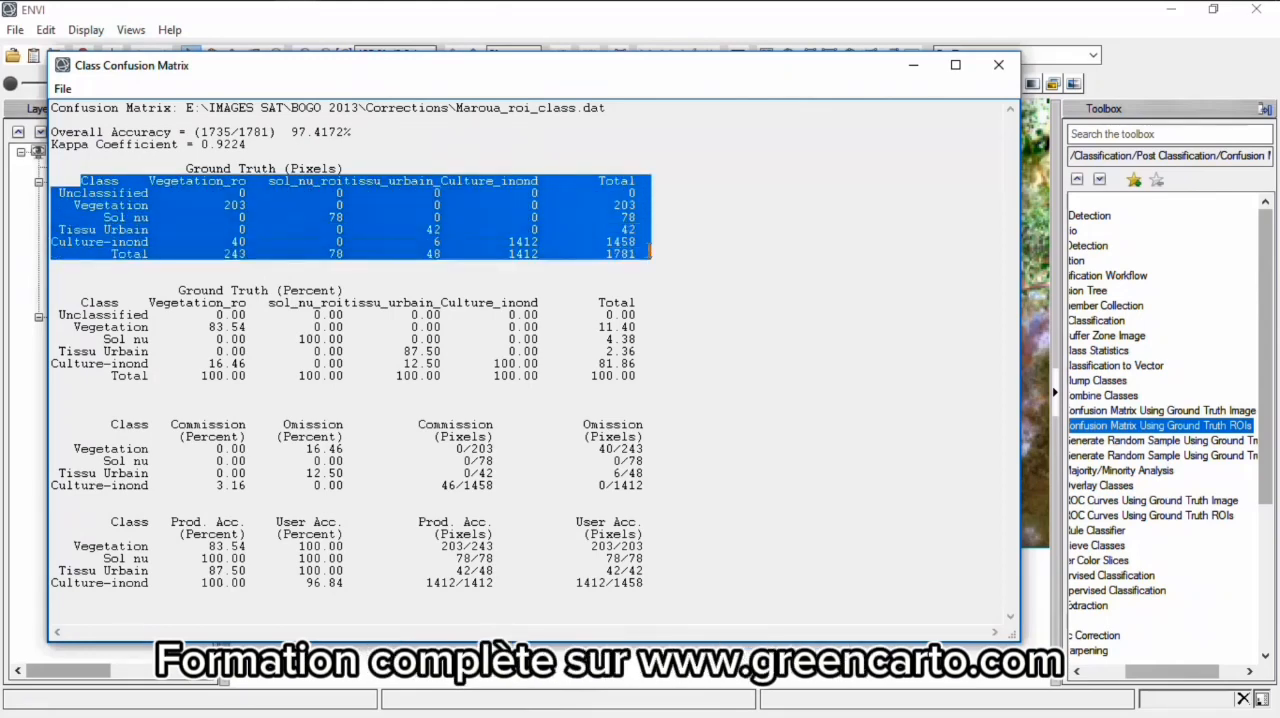
{"action": "left_click", "coordinate": [571, 257]}
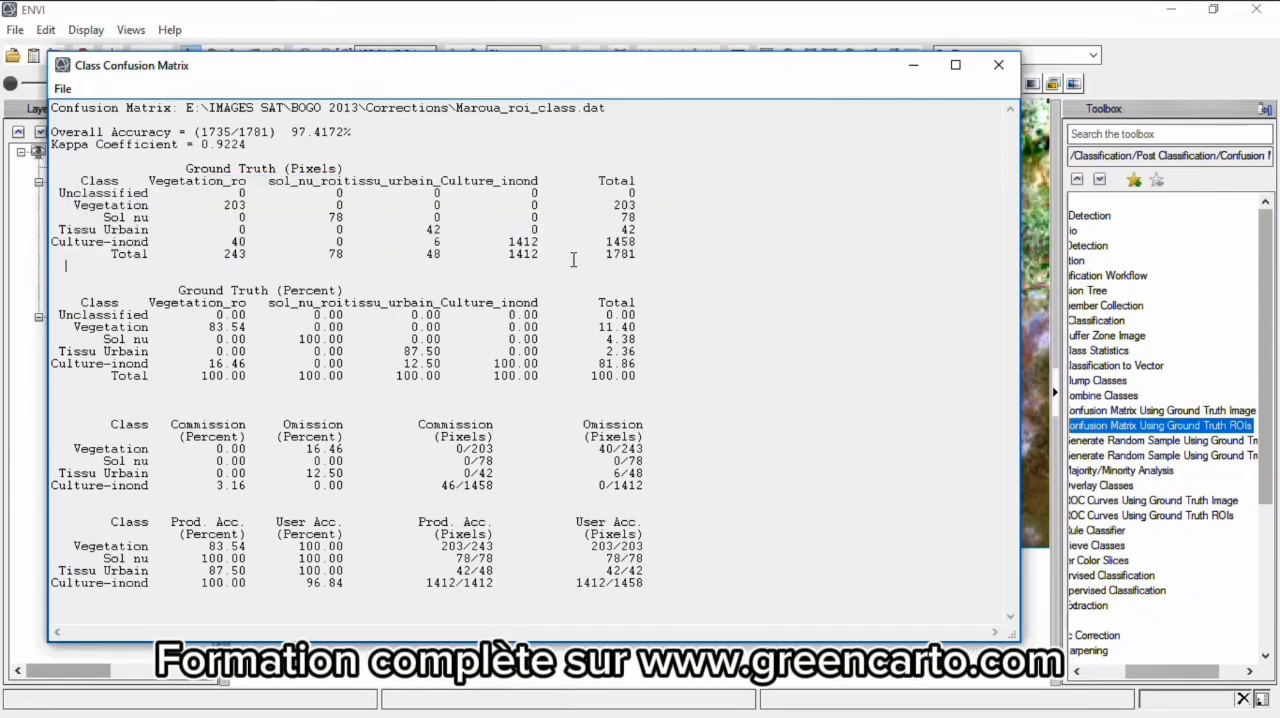
{"action": "double_click", "coordinate": [313, 168]}
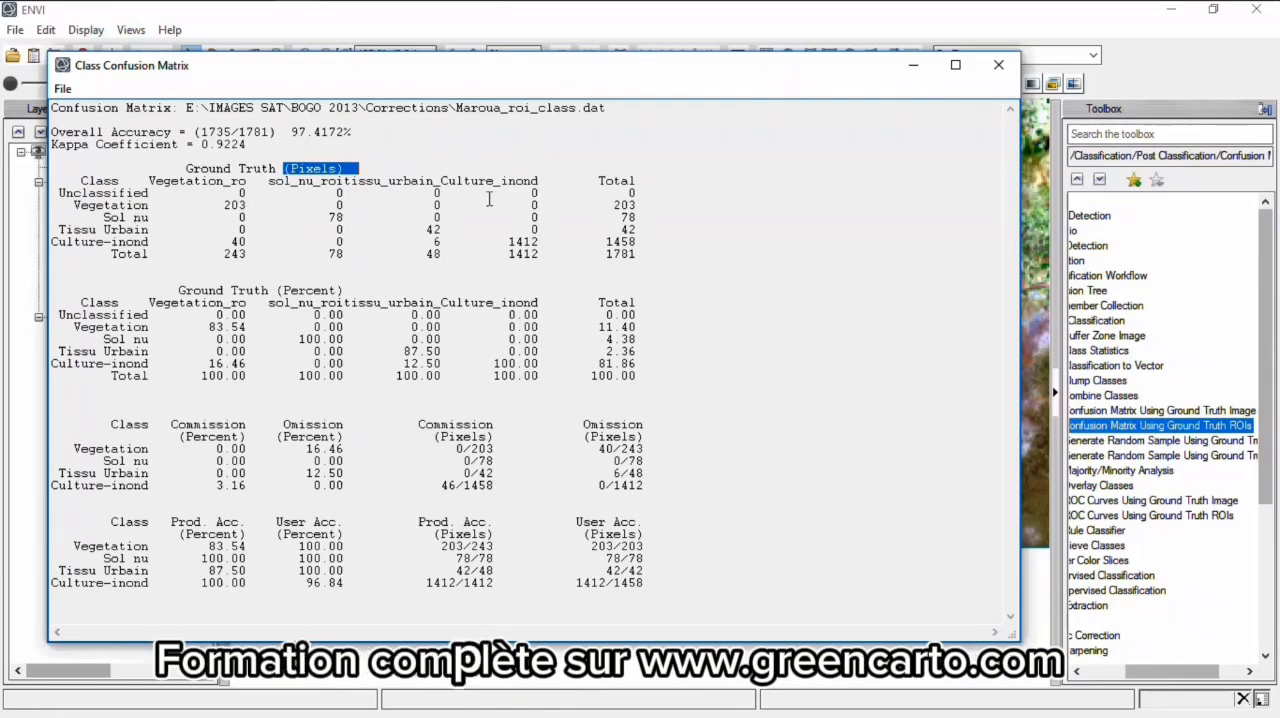
{"action": "double_click", "coordinate": [236, 205]}
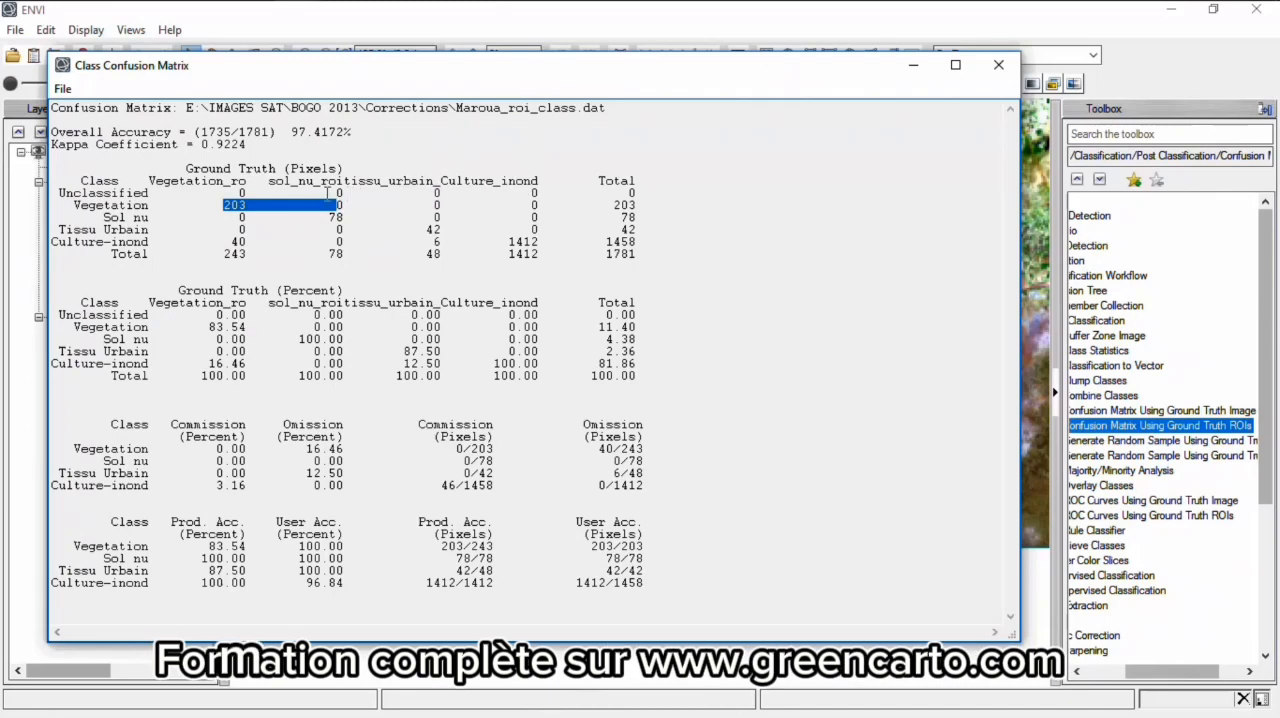
{"action": "left_click", "coordinate": [621, 206]}
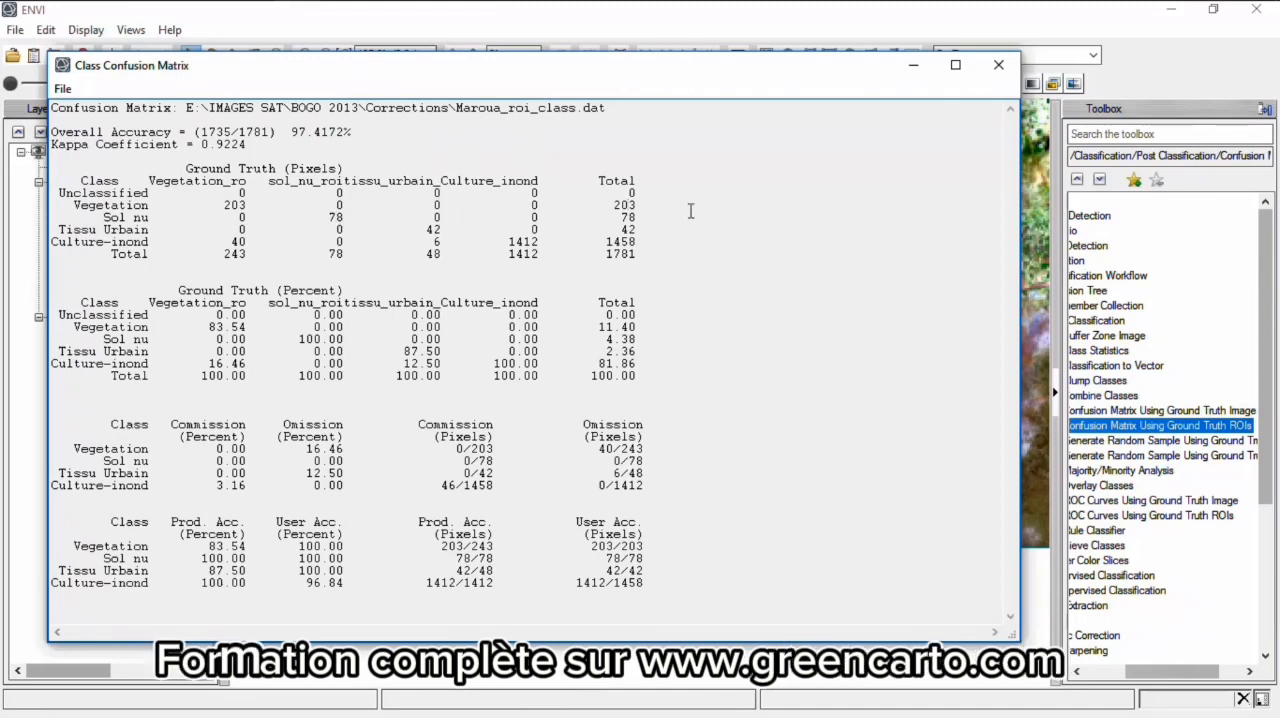
{"action": "left_click", "coordinate": [337, 218]}
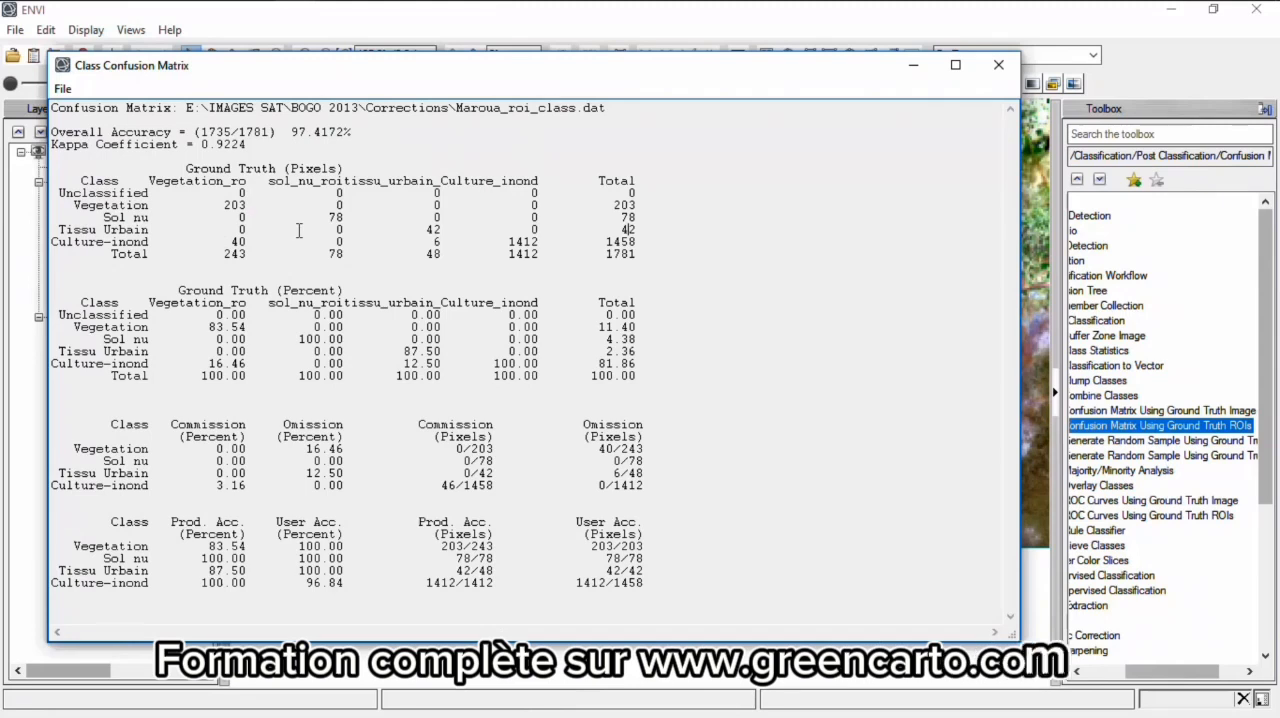
{"action": "double_click", "coordinate": [241, 241]}
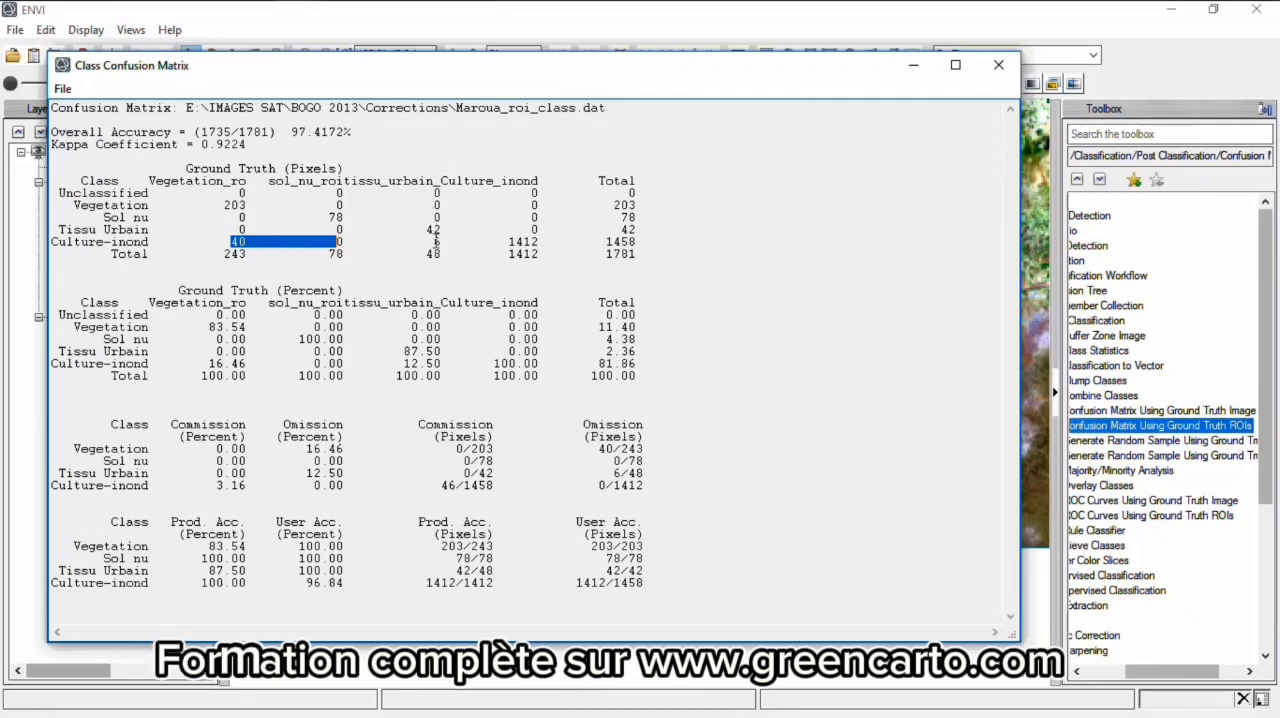
{"action": "left_click_drag", "start_coordinate": [336, 241], "coordinate": [435, 241]}
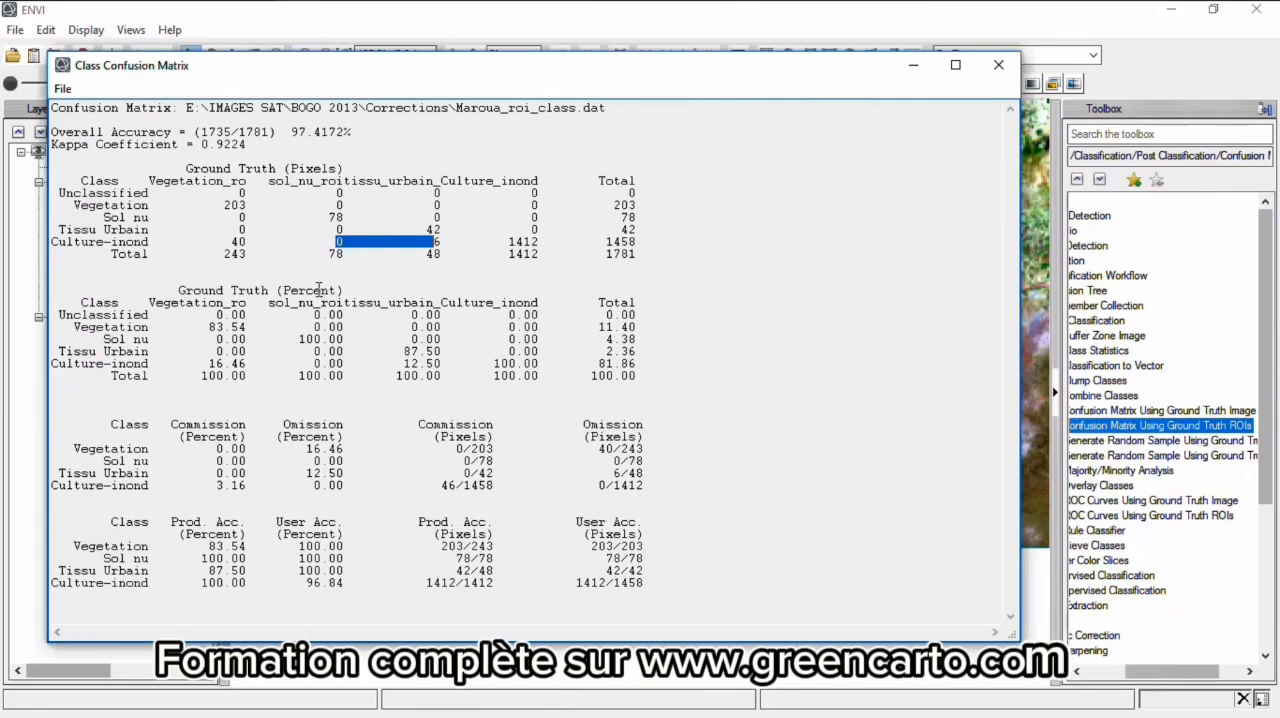
- Examine the Ground Truth (Percent) table for Vegetation, Sol nu, Tissu Urbain and Culture-inondable, including the Total column
{"action": "double_click", "coordinate": [318, 289]}
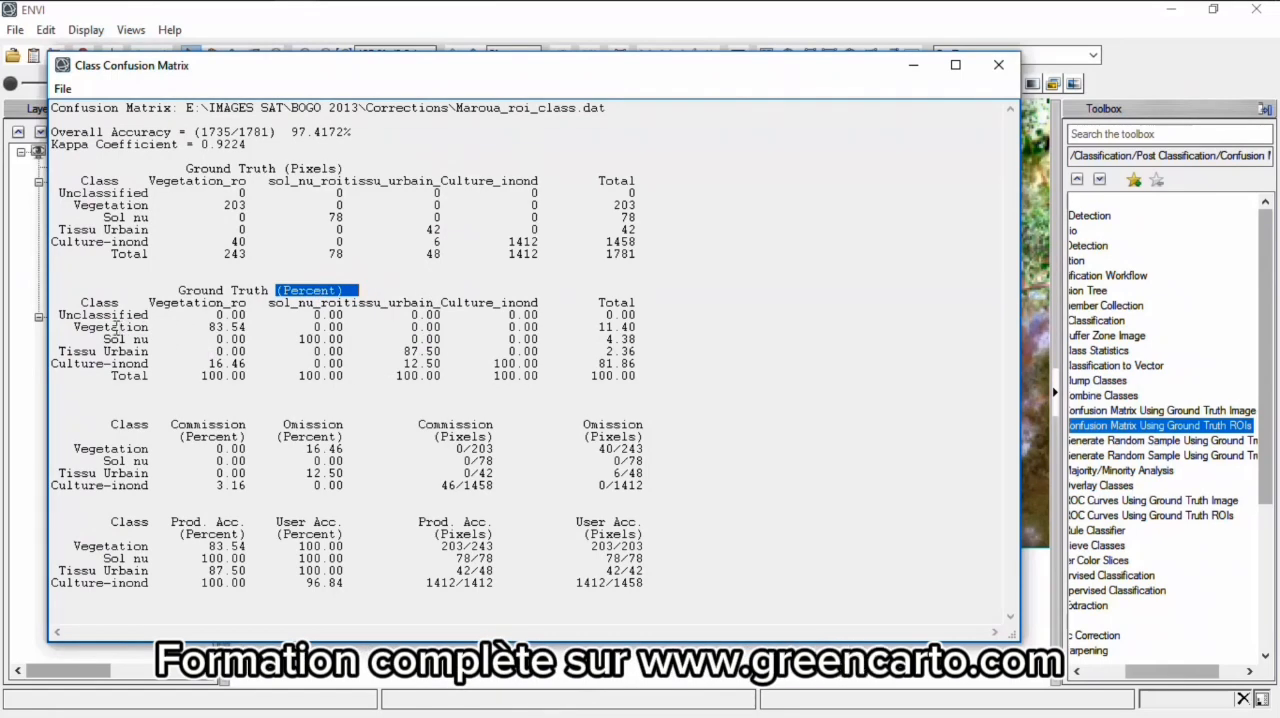
{"action": "left_click", "coordinate": [204, 327]}
{"action": "left_click_drag", "start_coordinate": [204, 327], "coordinate": [246, 316]}
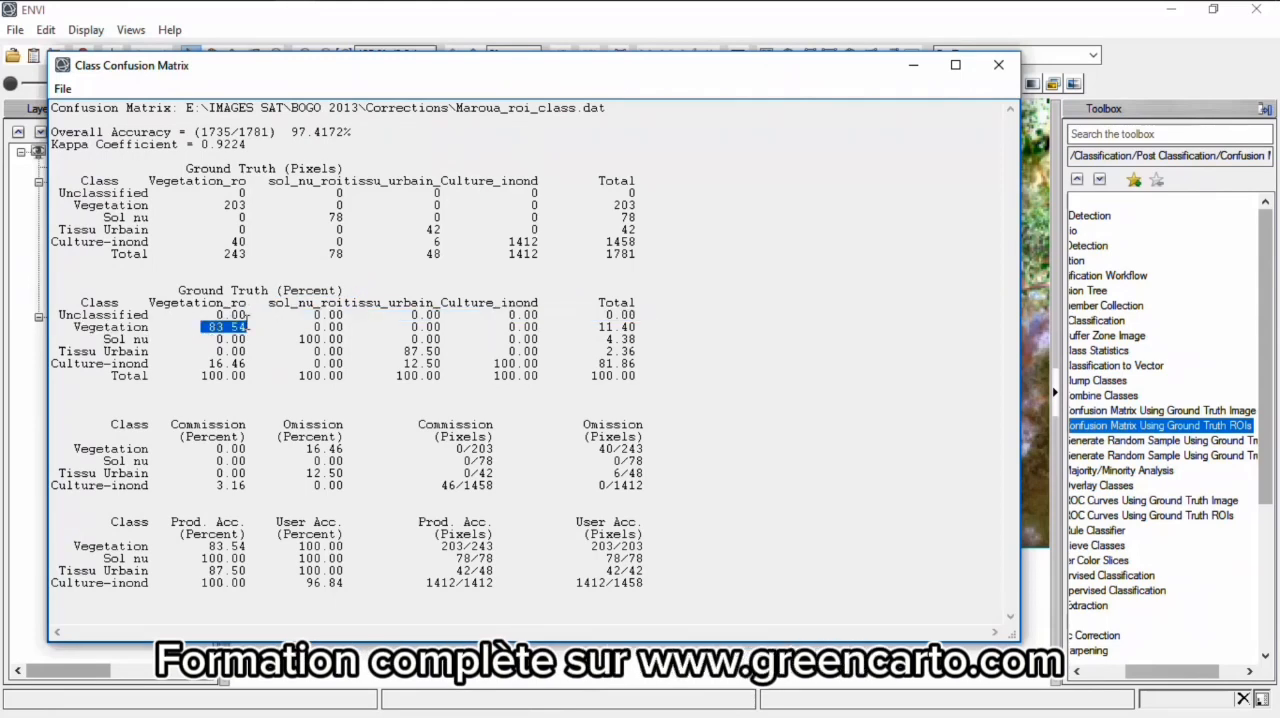
{"action": "double_click", "coordinate": [612, 329]}
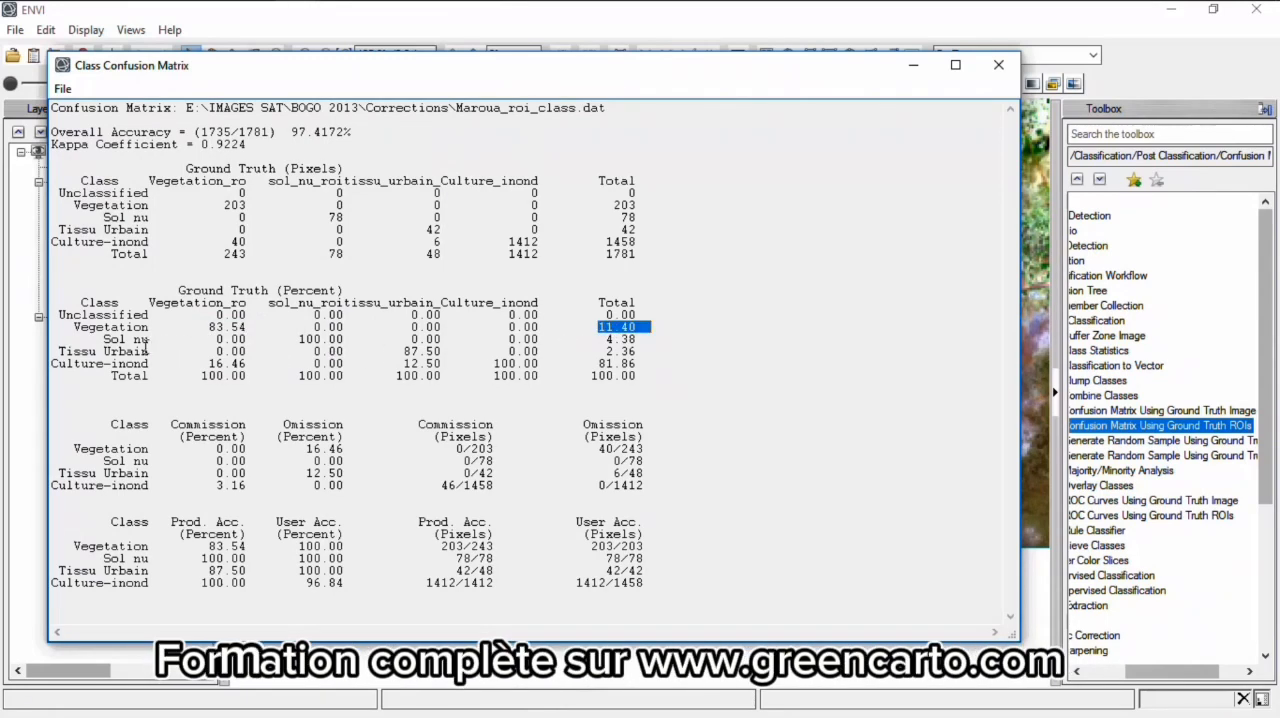
{"action": "double_click", "coordinate": [332, 339]}
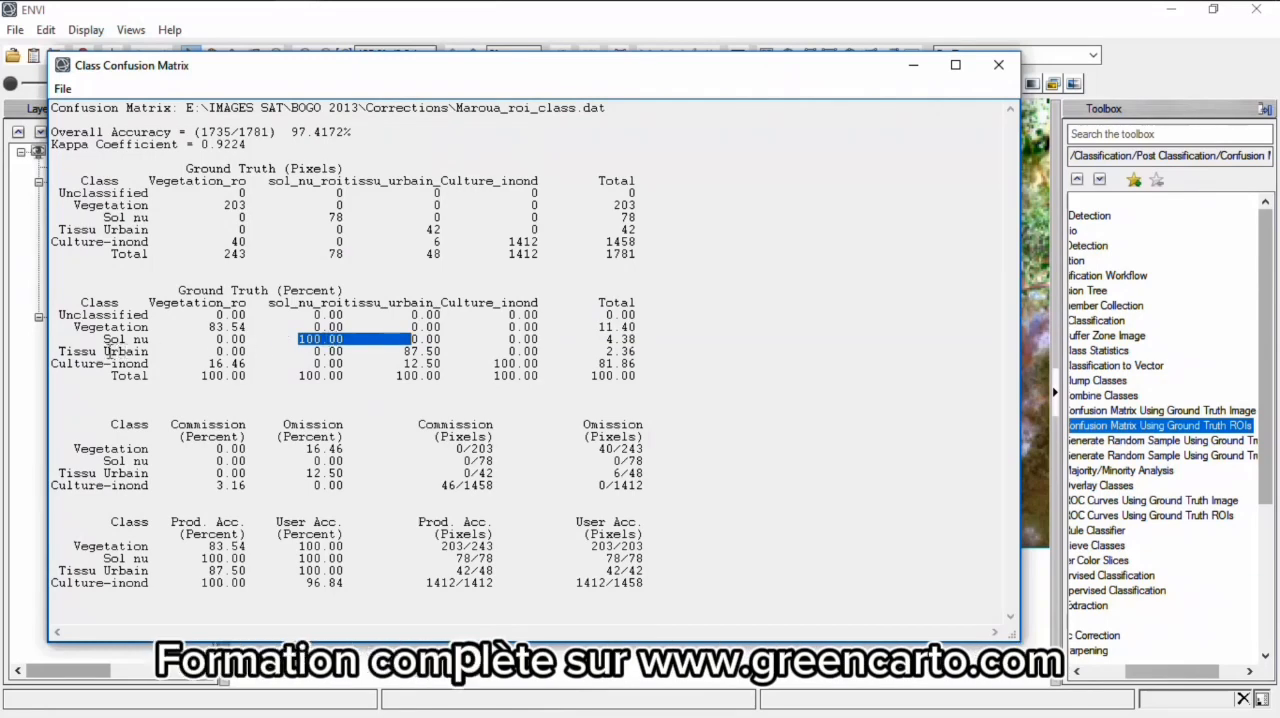
{"action": "double_click", "coordinate": [424, 351]}
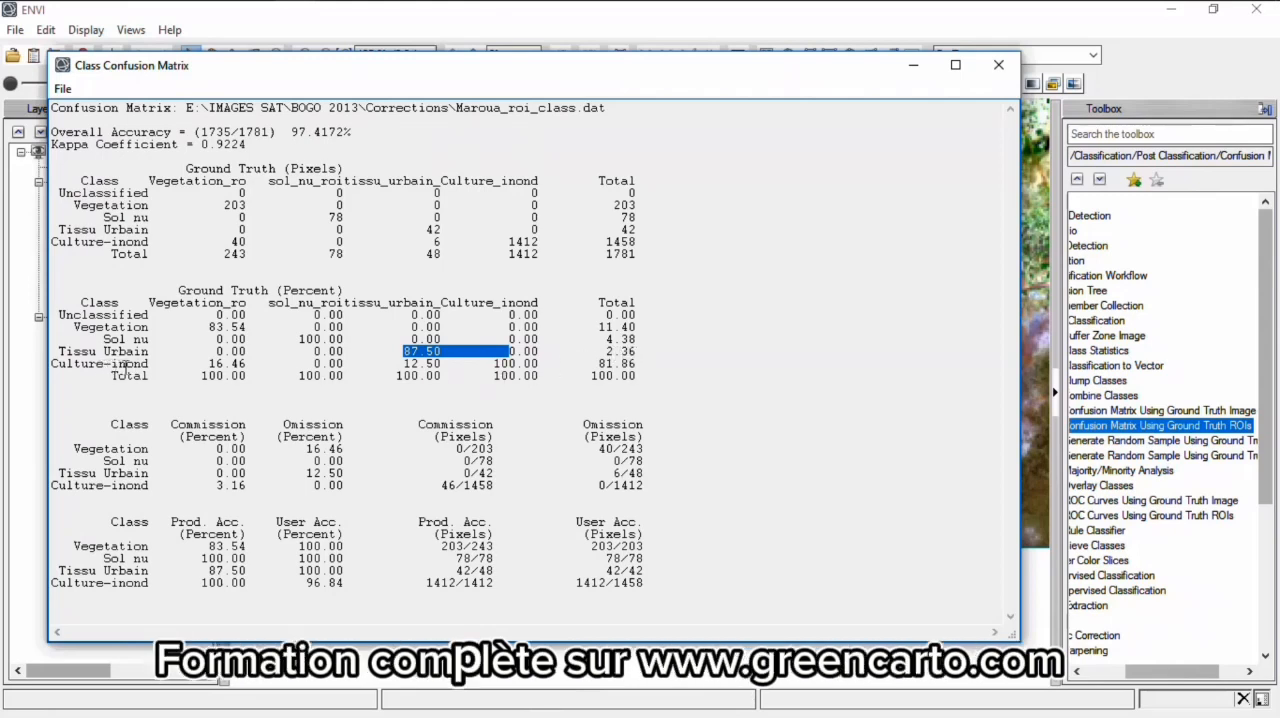
{"action": "left_click", "coordinate": [125, 366]}
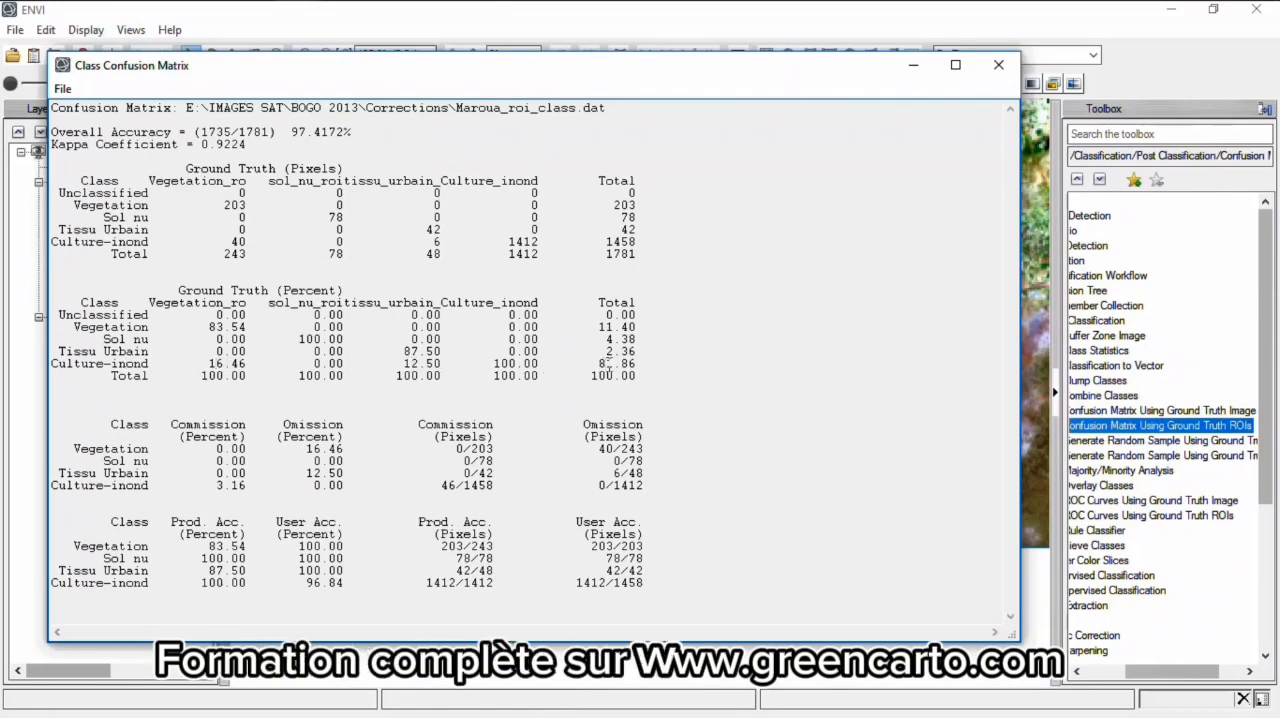
{"action": "left_click", "coordinate": [607, 365]}
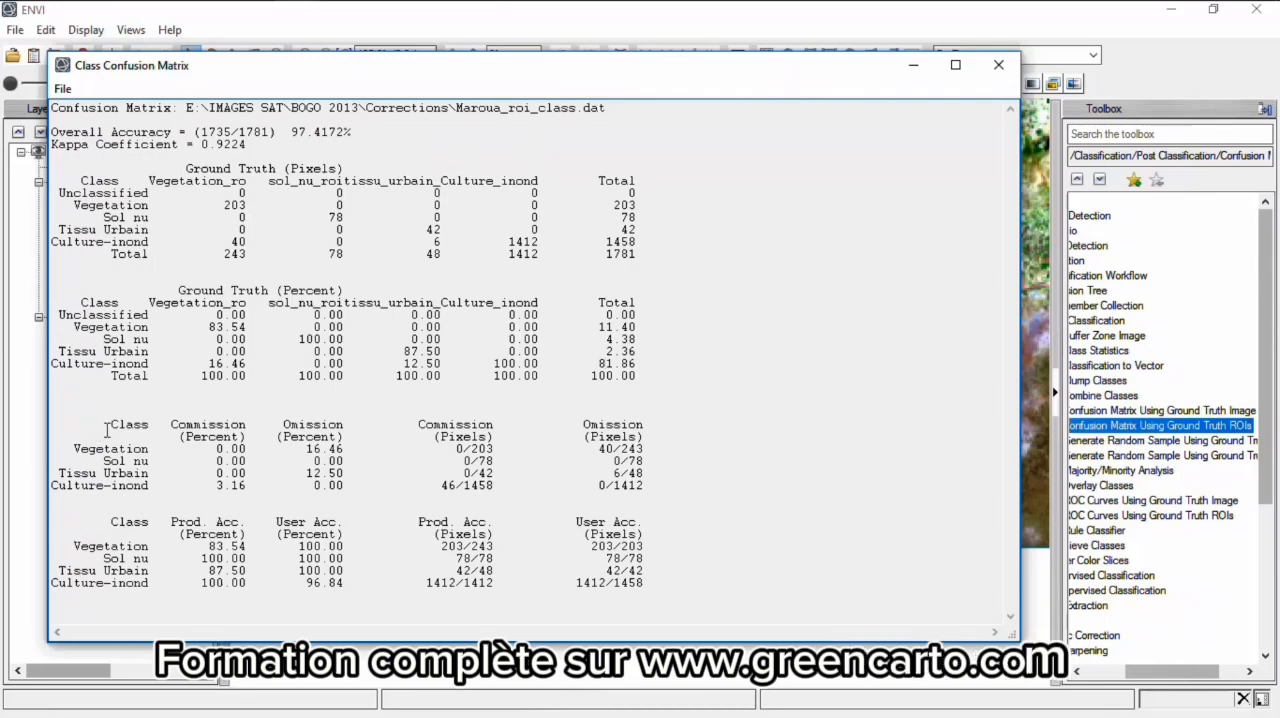
- Examine the commission and omission errors per class, including the Culture-inondable commission in percent and pixels
{"action": "left_click_drag", "start_coordinate": [107, 427], "coordinate": [648, 465]}
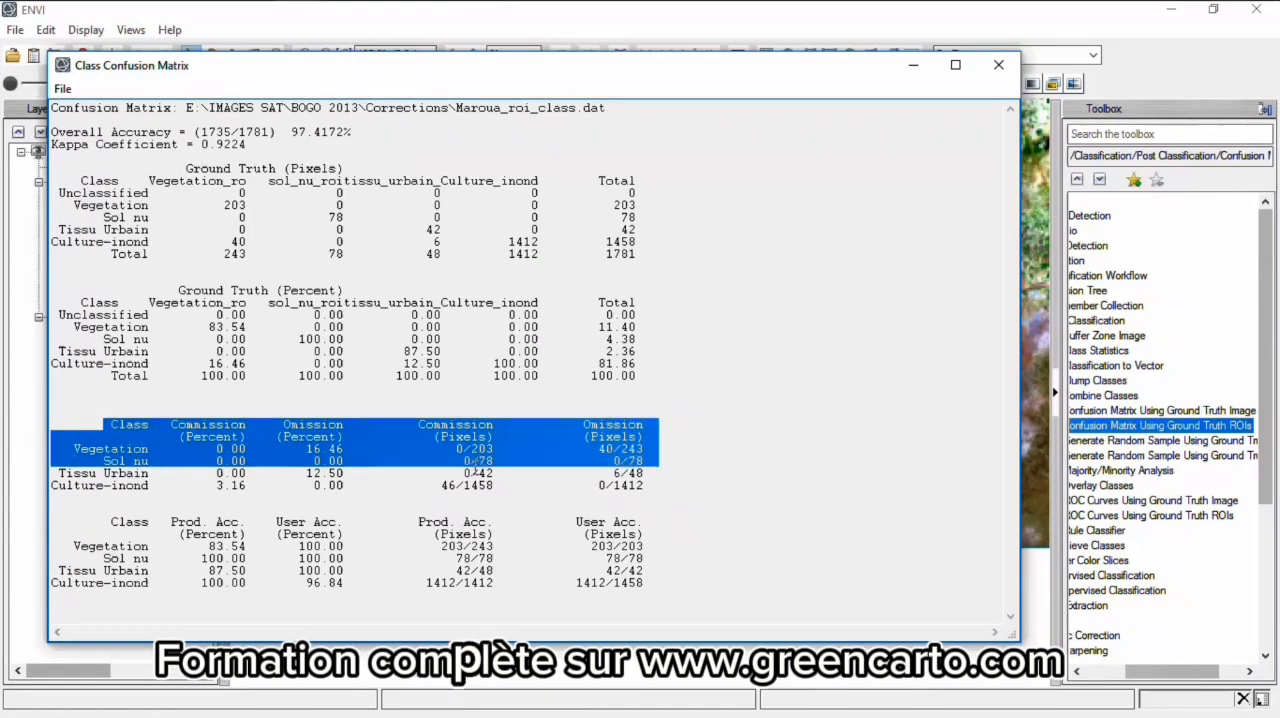
{"action": "left_click", "coordinate": [345, 450]}
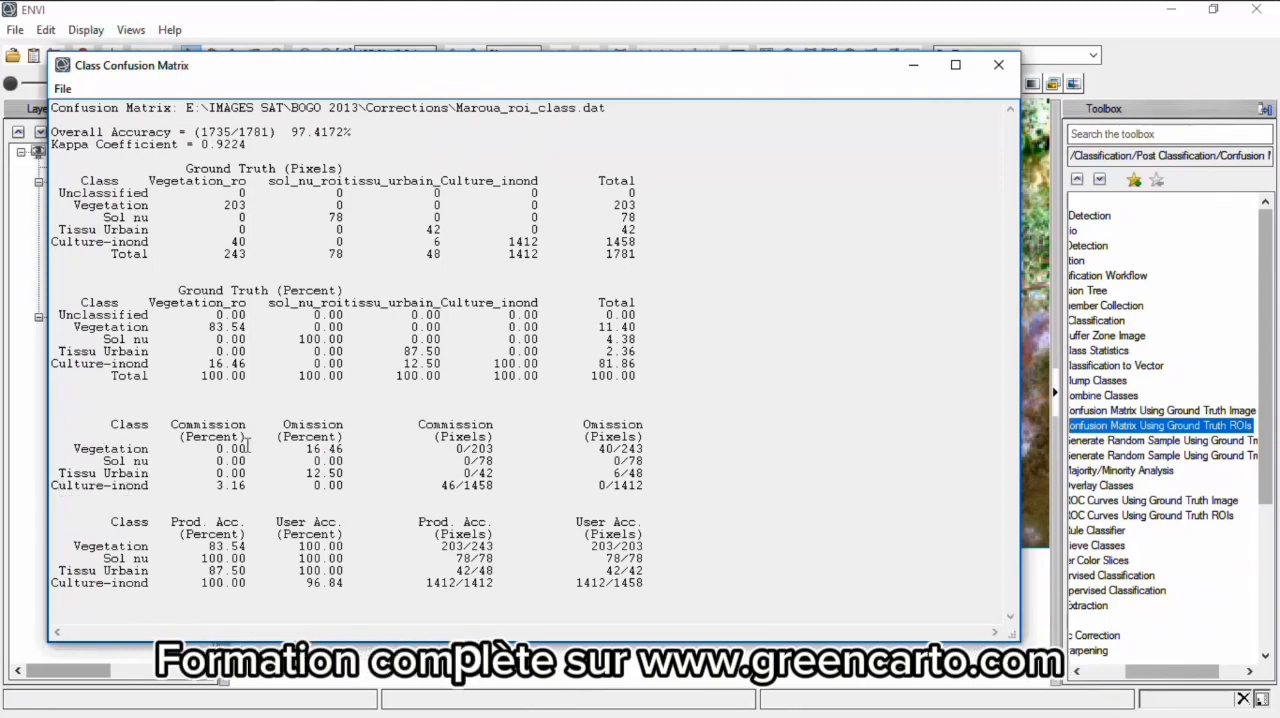
{"action": "left_click", "coordinate": [240, 486]}
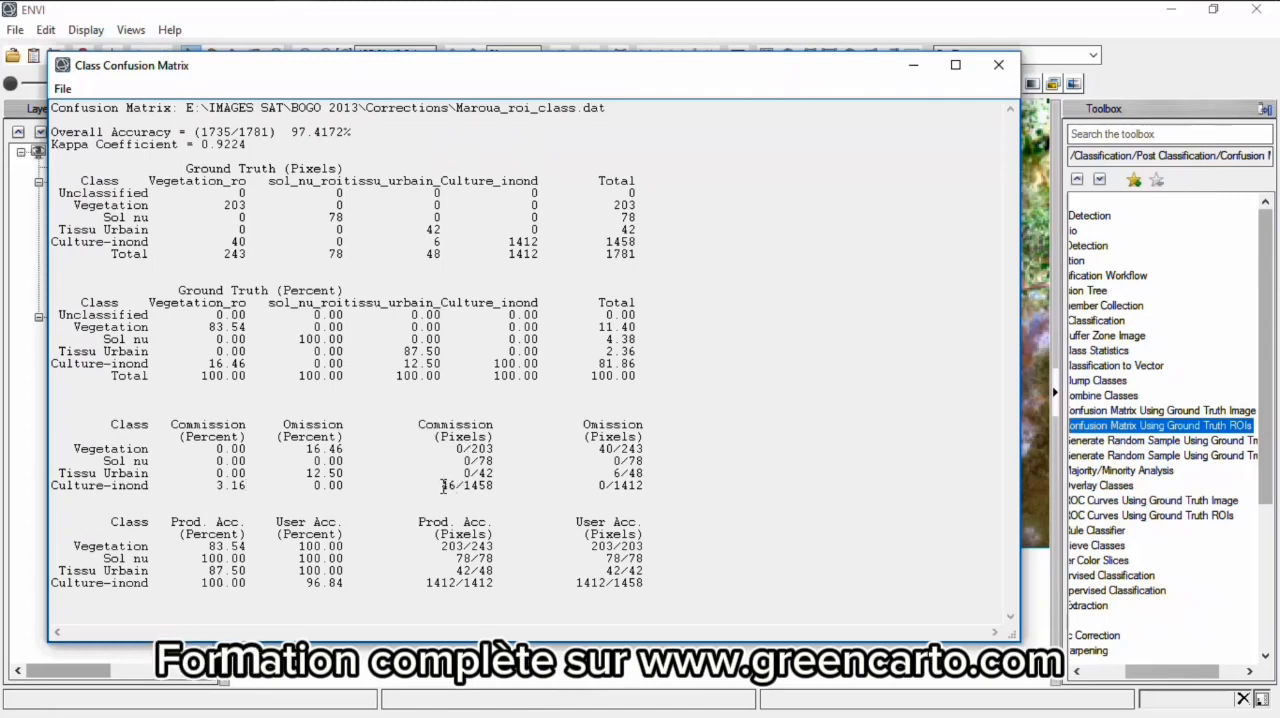
{"action": "left_click_drag", "start_coordinate": [443, 485], "coordinate": [455, 488]}
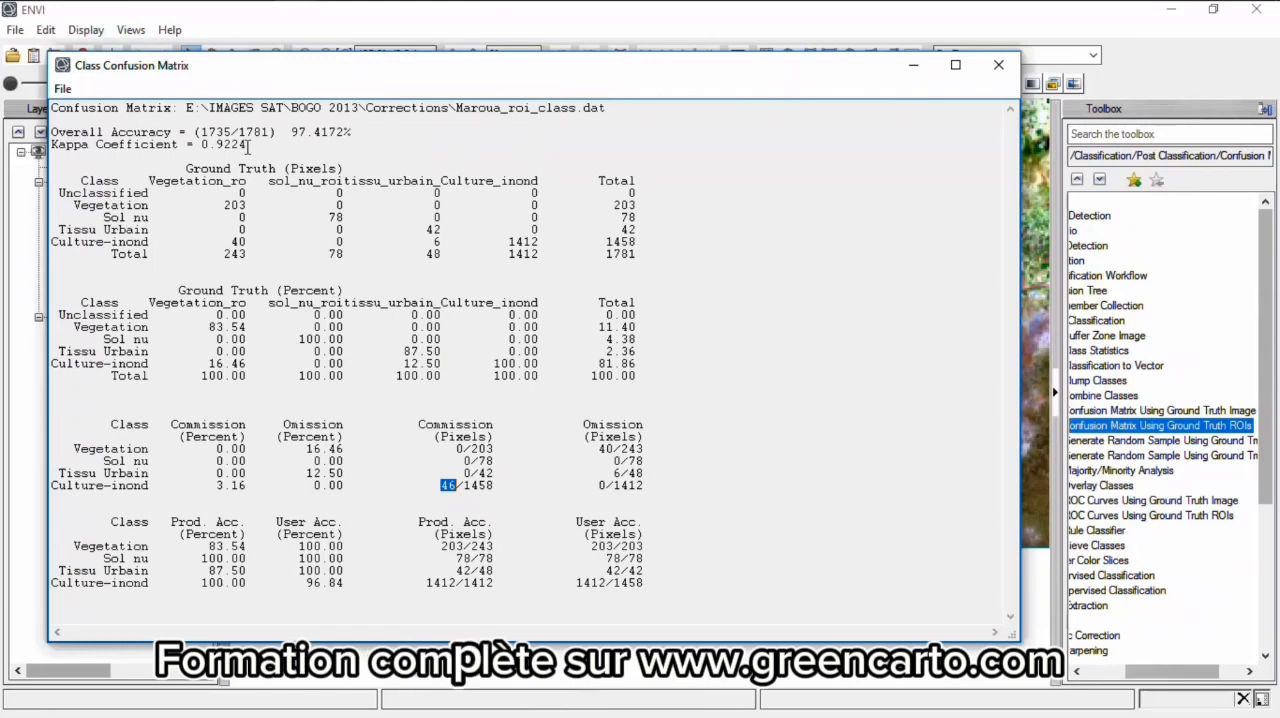
- Recheck the Kappa coefficient and the overall accuracy to judge whether the classification is valid
{"action": "left_click", "coordinate": [247, 147]}
{"action": "left_click_drag", "start_coordinate": [247, 147], "coordinate": [205, 149]}
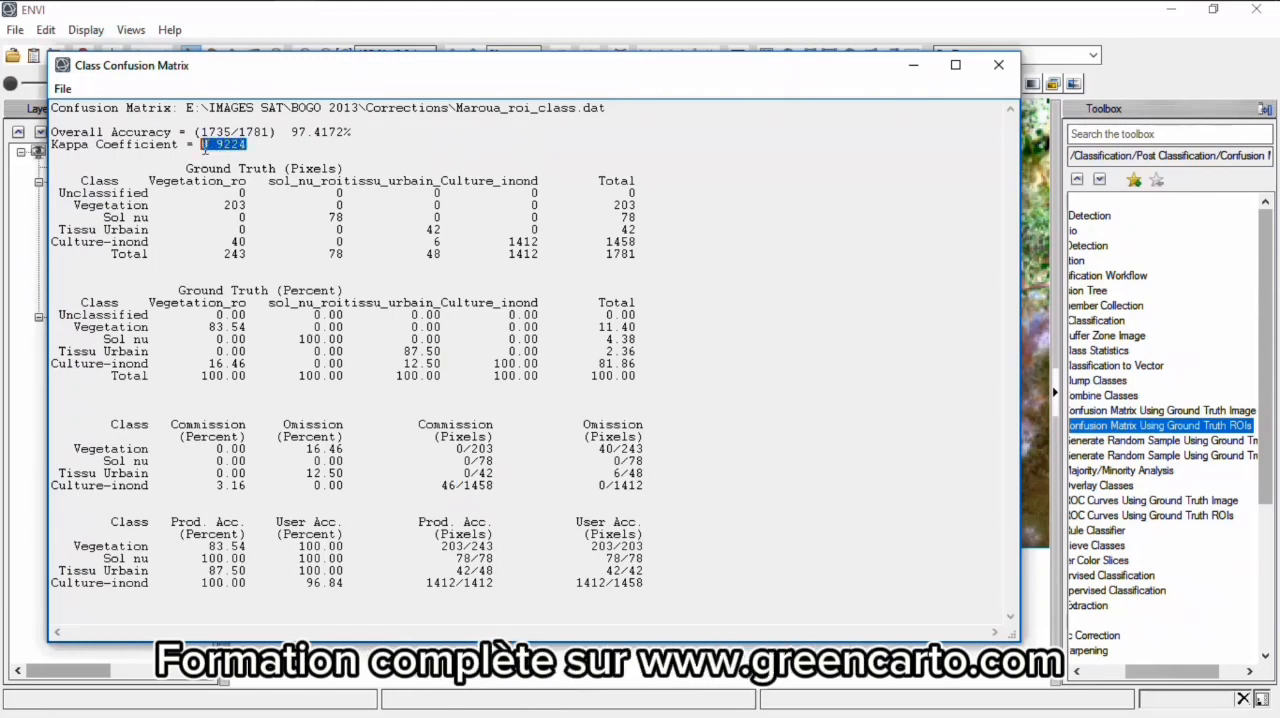
{"action": "left_click", "coordinate": [260, 146]}
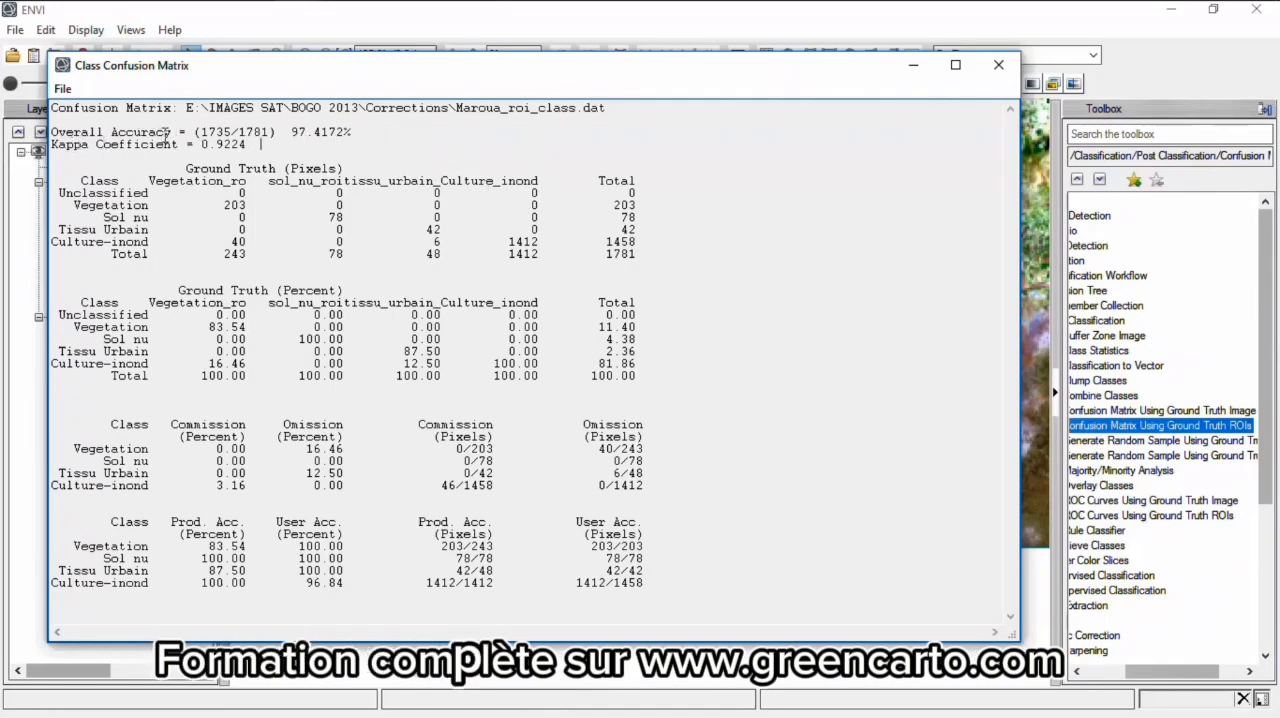
{"action": "left_click_drag", "start_coordinate": [366, 132], "coordinate": [316, 134]}
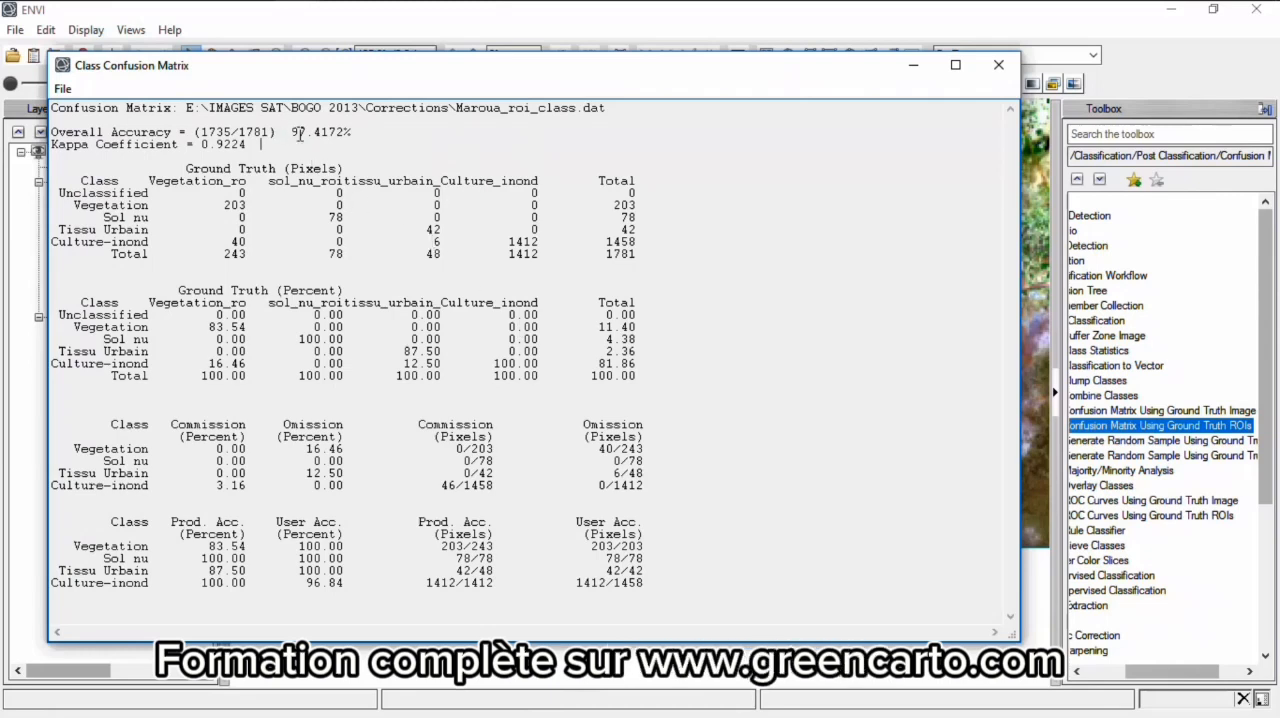
{"action": "left_click_drag", "start_coordinate": [295, 133], "coordinate": [352, 133]}
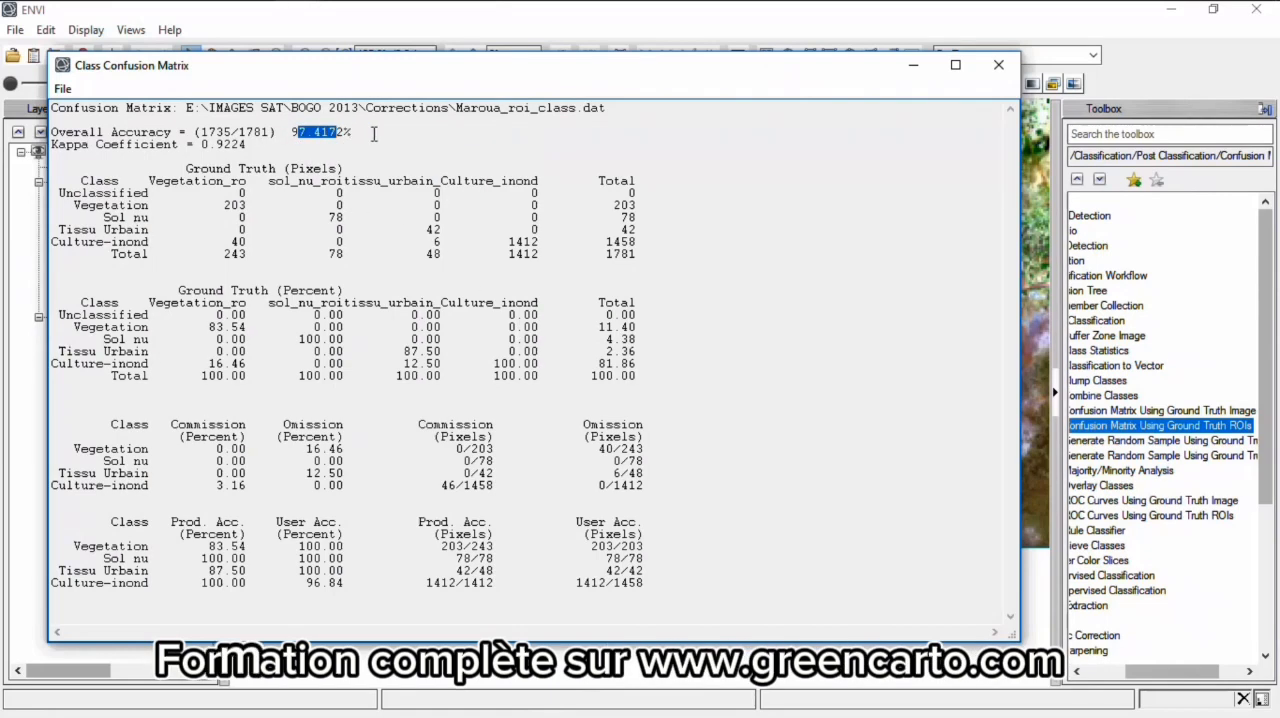
{"action": "left_click", "coordinate": [373, 133]}
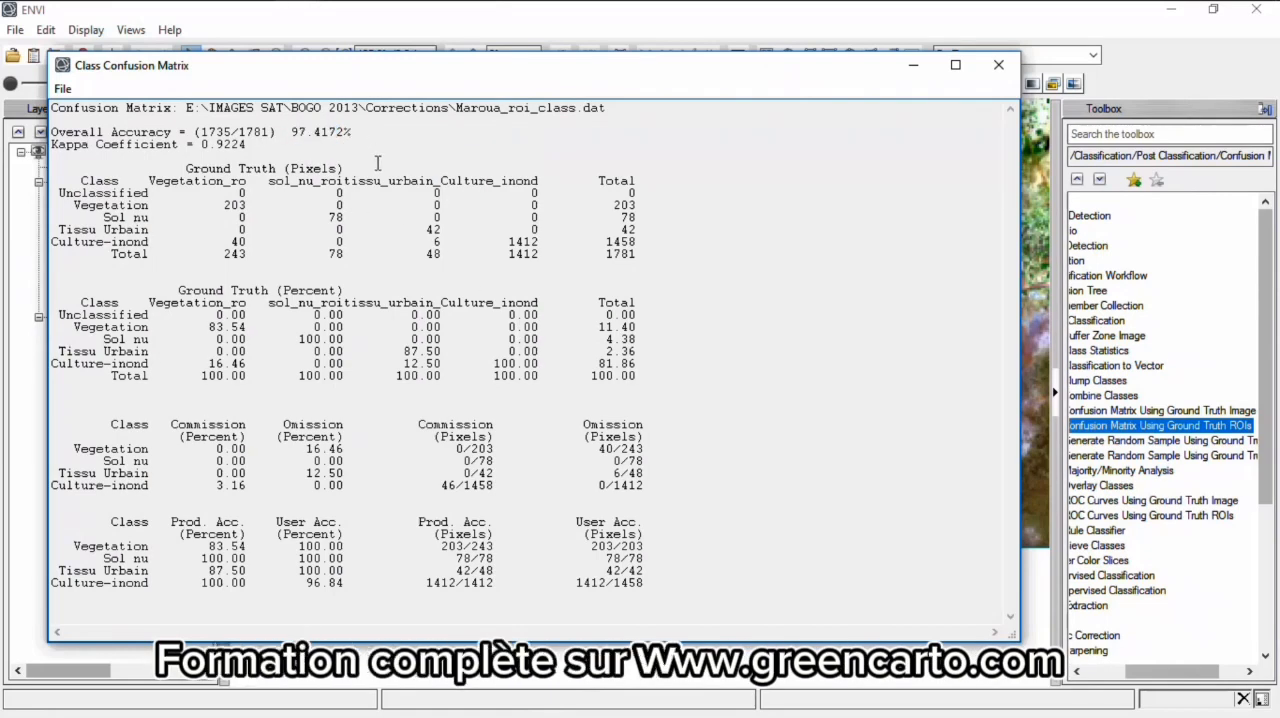